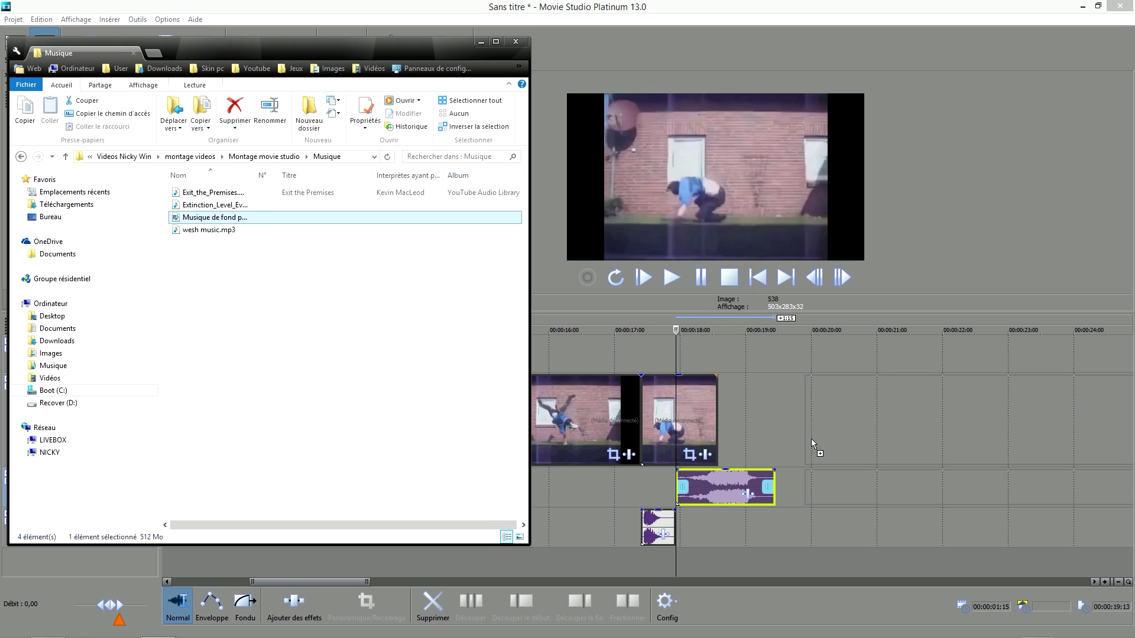
Add "Musique de fond pour vidéo.mp4" to the timeline, place its picture on the Texte track and start the clip at 00:00:00
drag(812, 444, 812, 444)
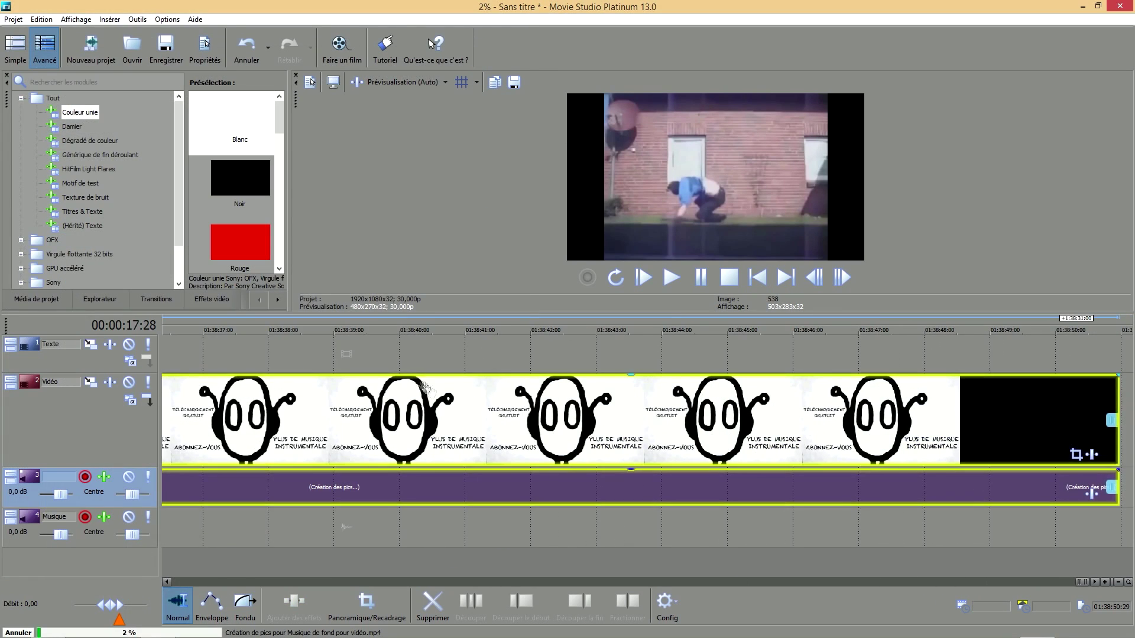
drag(690, 429, 688, 357)
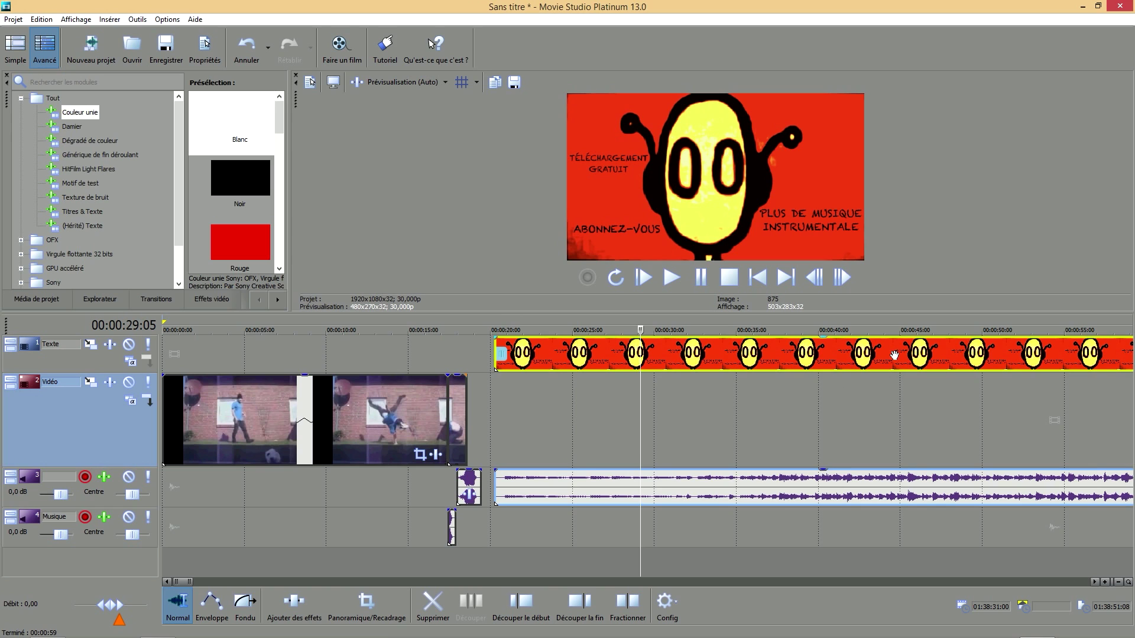
drag(783, 361, 539, 375)
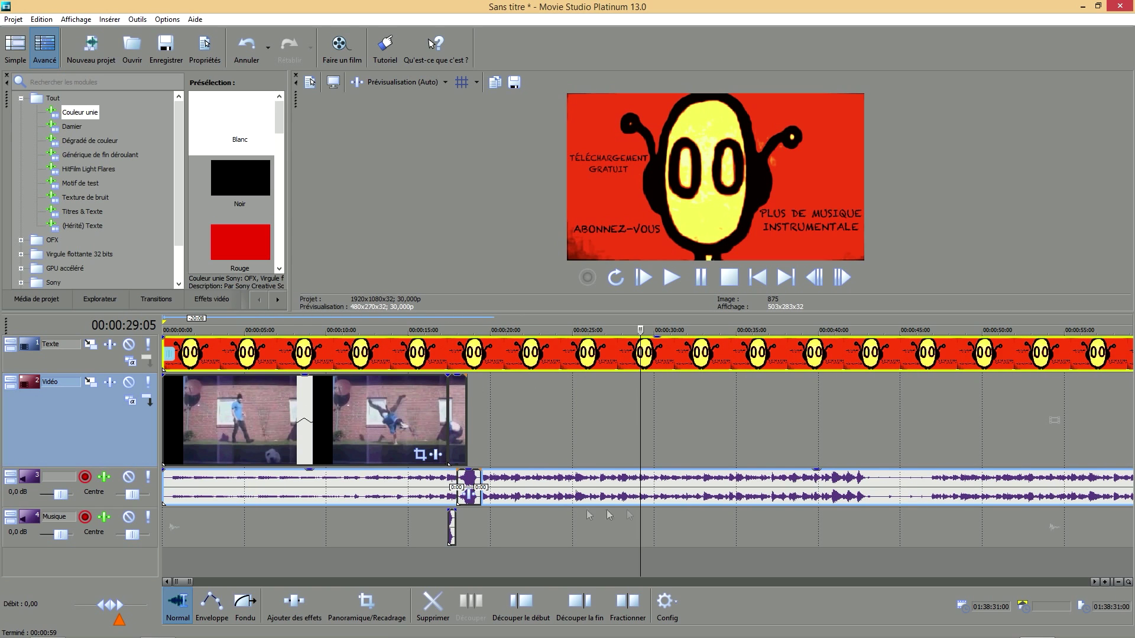
Mute the music file's picture event on the Texte track to reveal the footage beneath, and unmute it again
click(257, 349)
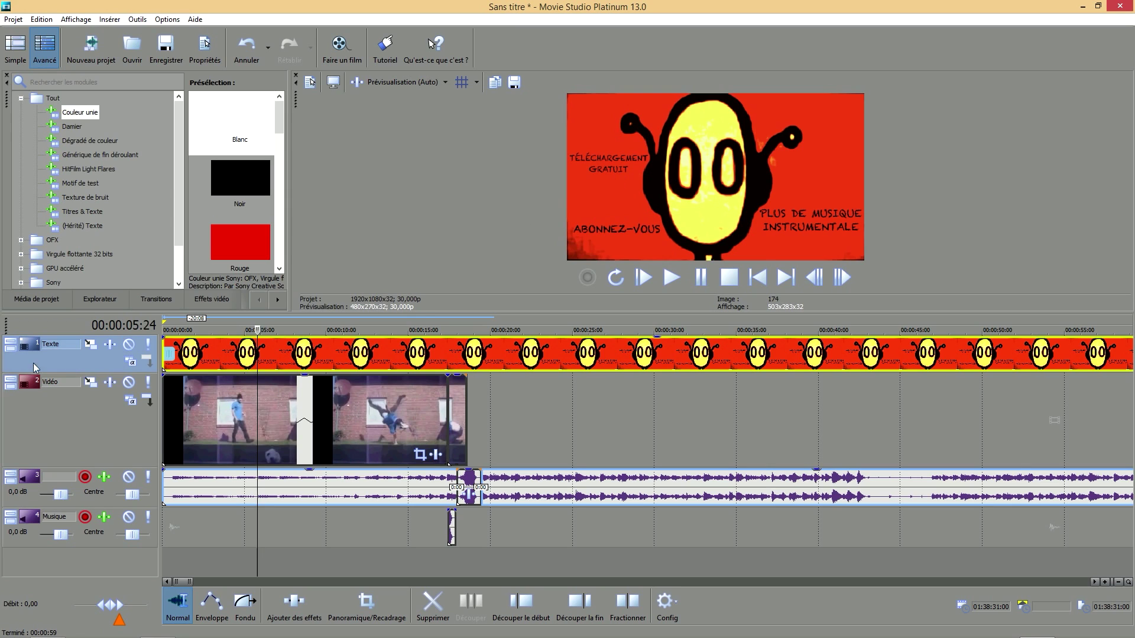
right_click(218, 417)
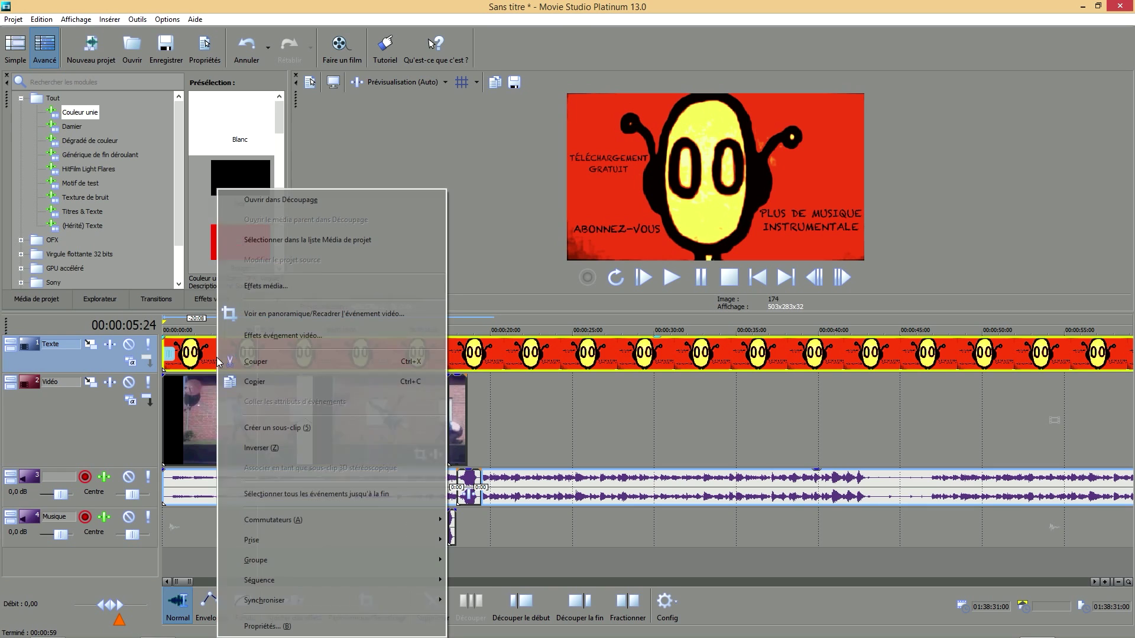
mouse_move(283, 525)
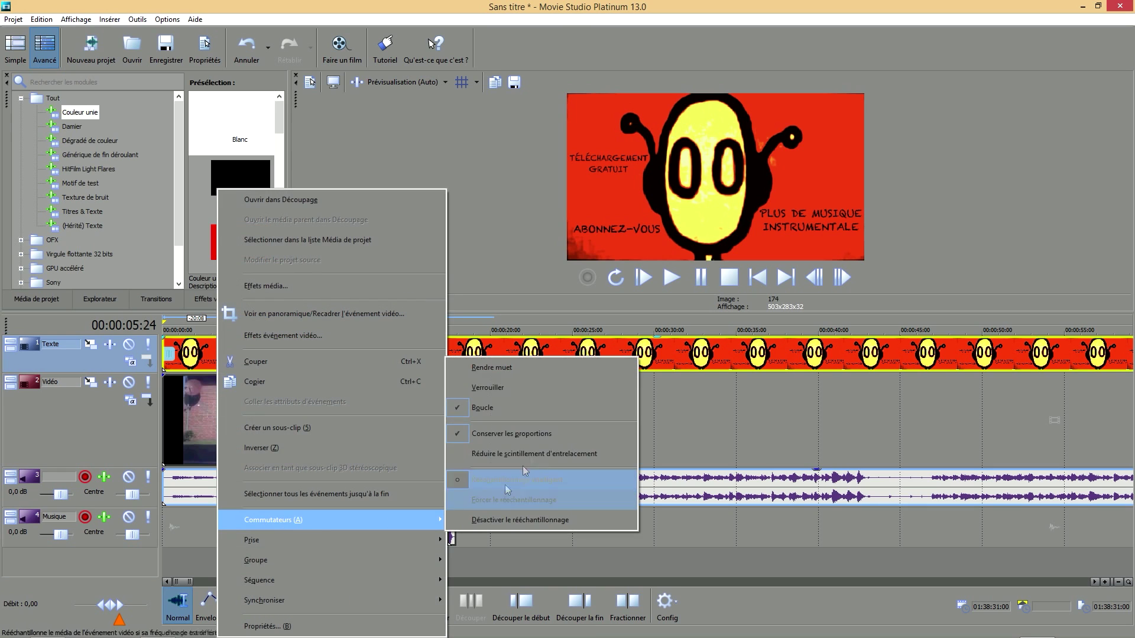
click(535, 363)
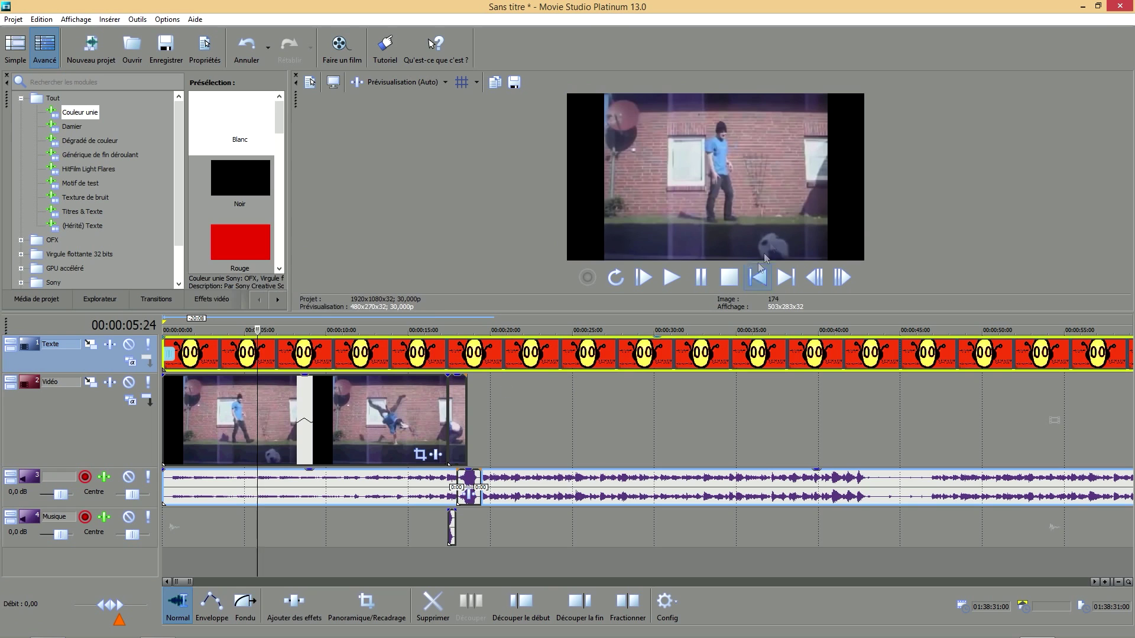
right_click(249, 416)
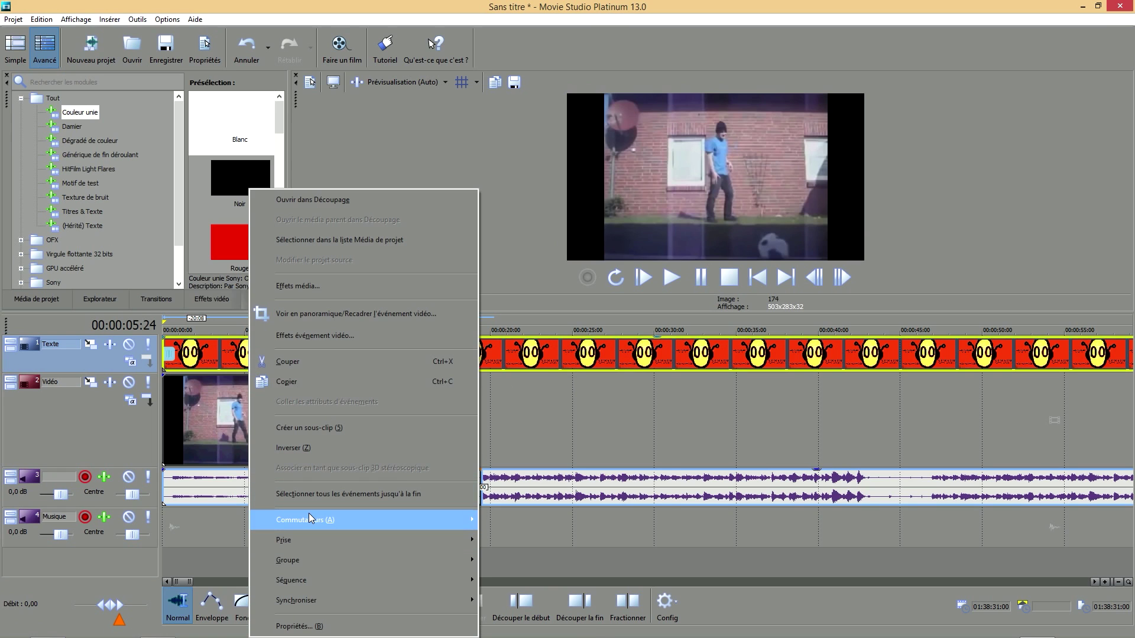
mouse_move(380, 520)
click(556, 366)
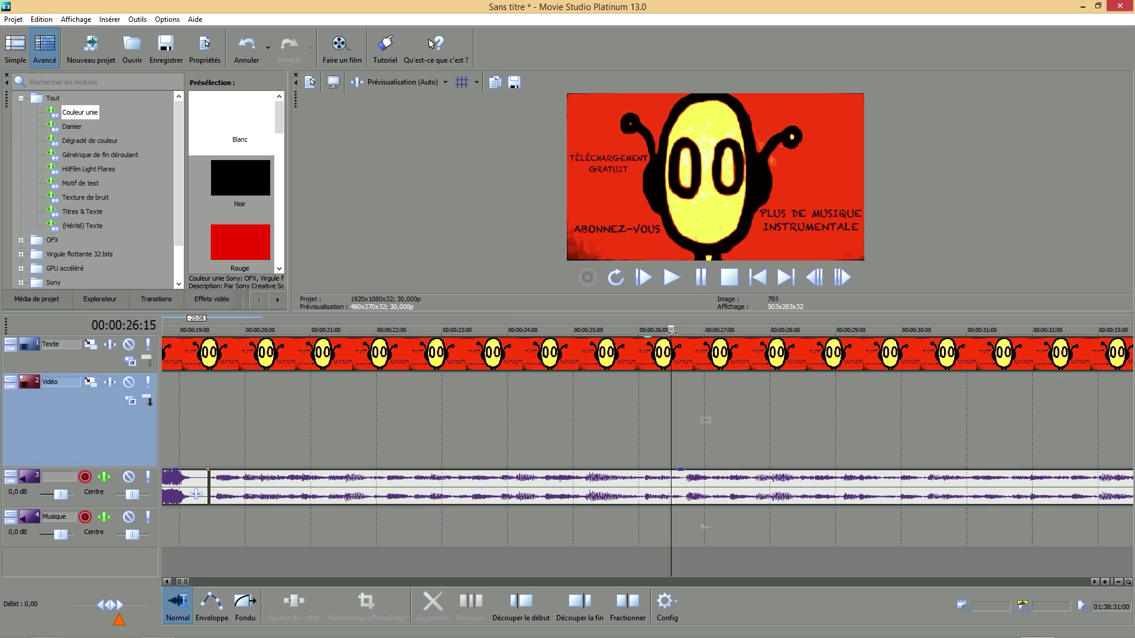
Split the music clip at about 00:00:26:22 and delete the part before the cut
click(700, 280)
click(672, 278)
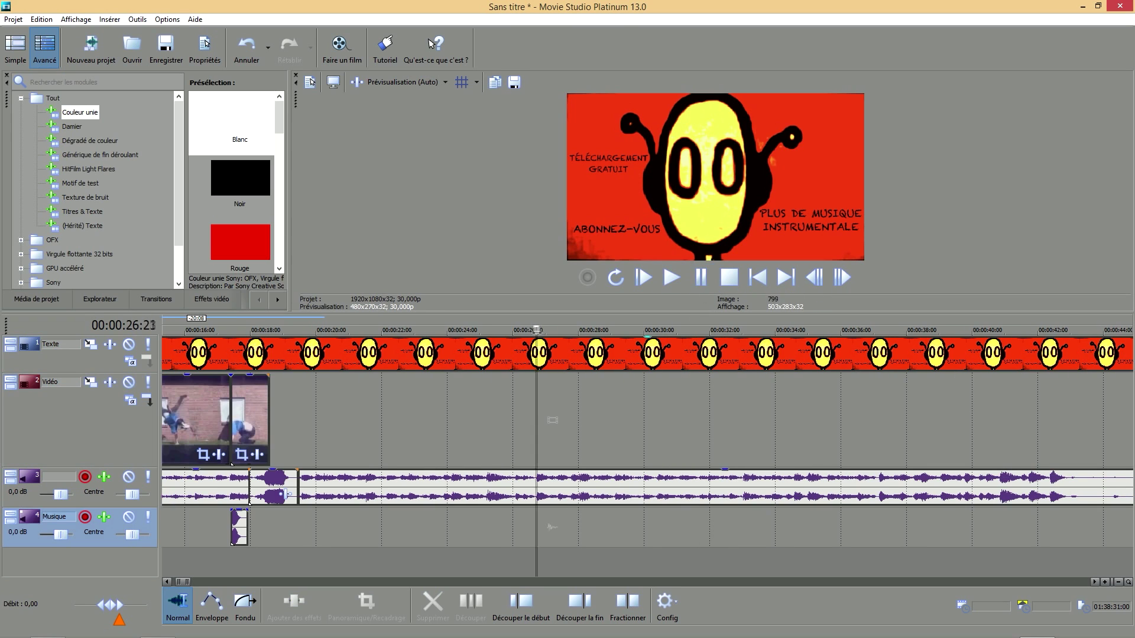
drag(536, 331, 537, 331)
click(627, 602)
click(383, 365)
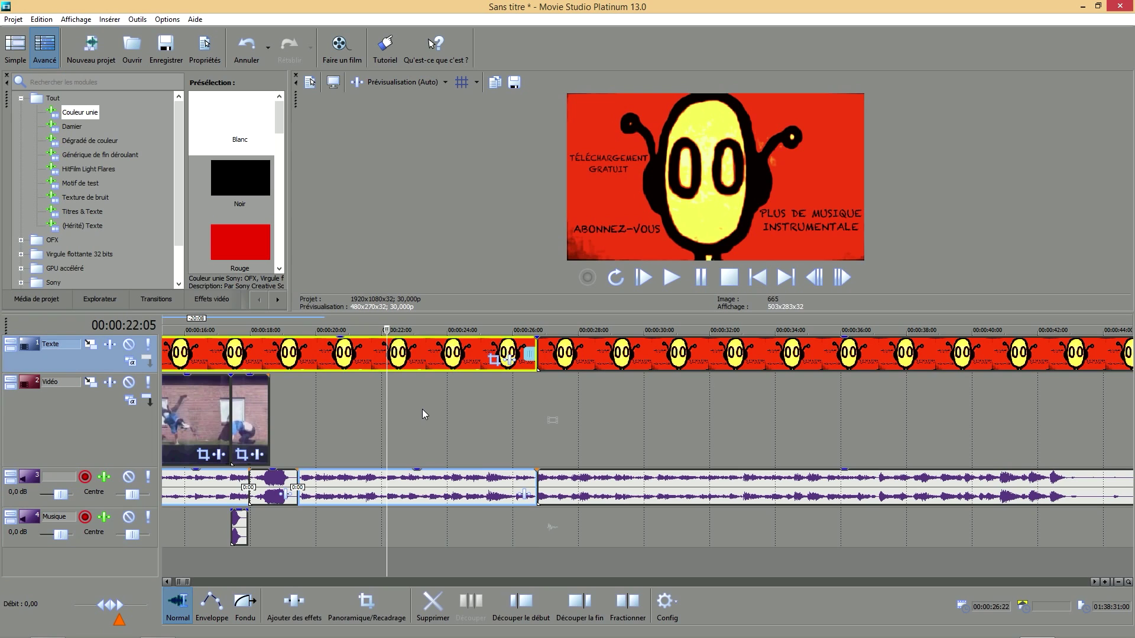
key(Delete)
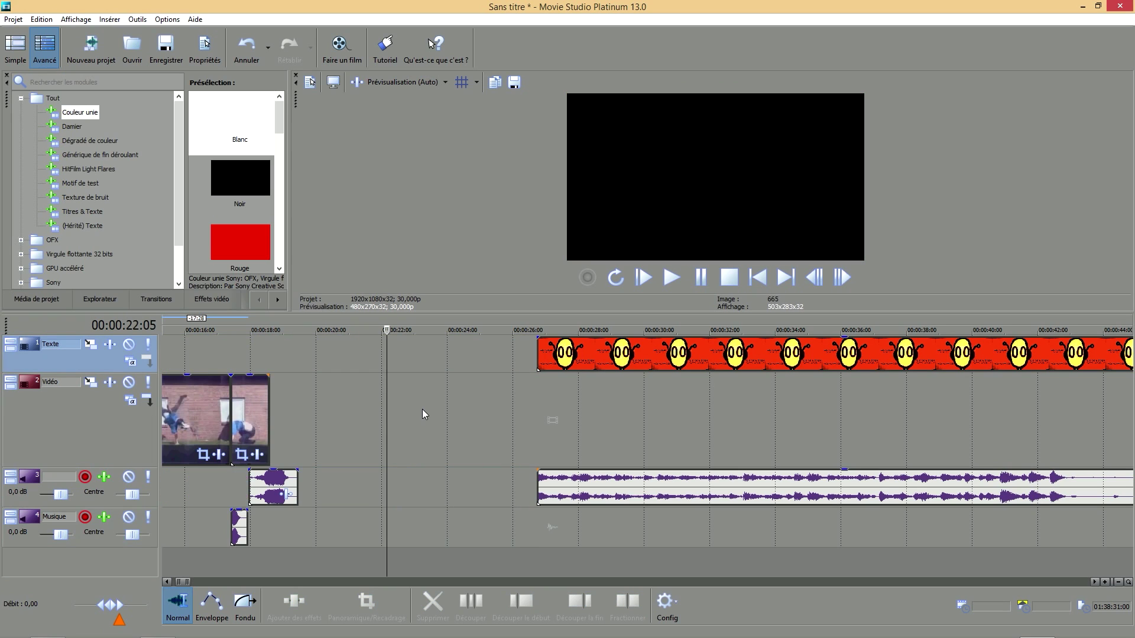
Delete the Texte track holding the music file's picture, keeping only the music audio
click(640, 359)
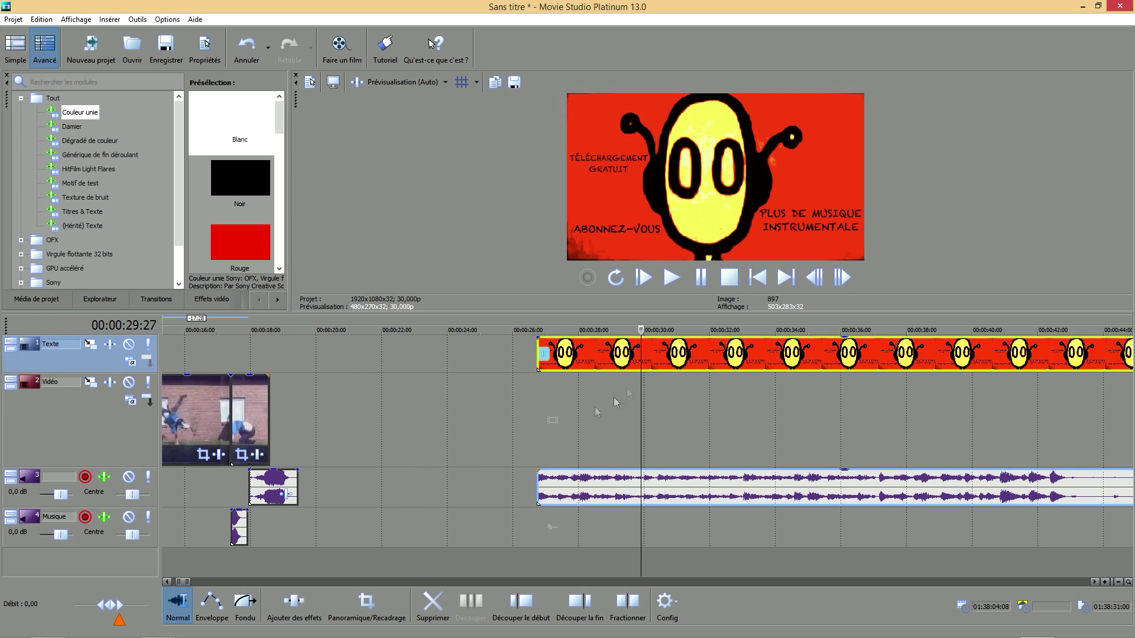
right_click(50, 365)
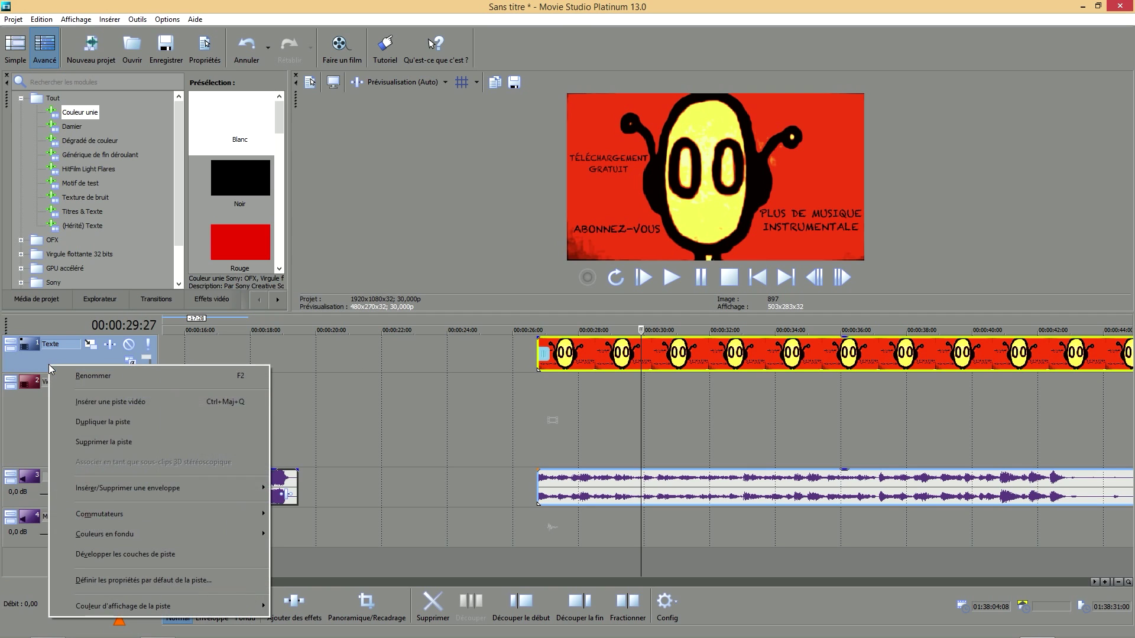
click(106, 442)
Move the remaining music clip down to the Musique track, starting at about 00:00:20
click(629, 460)
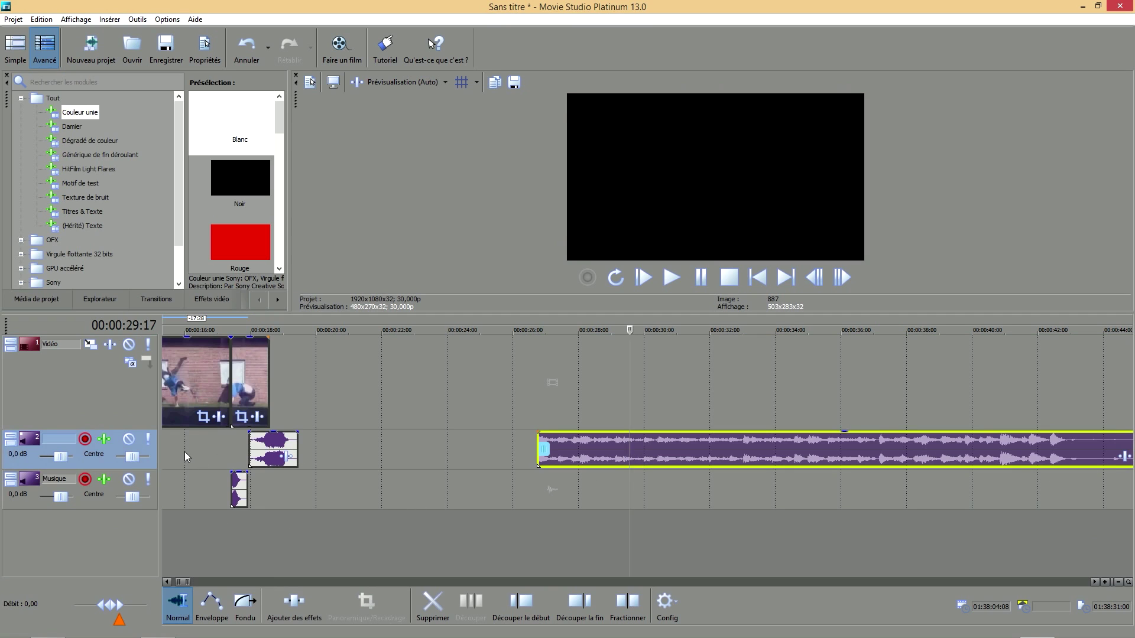
click(534, 414)
click(652, 355)
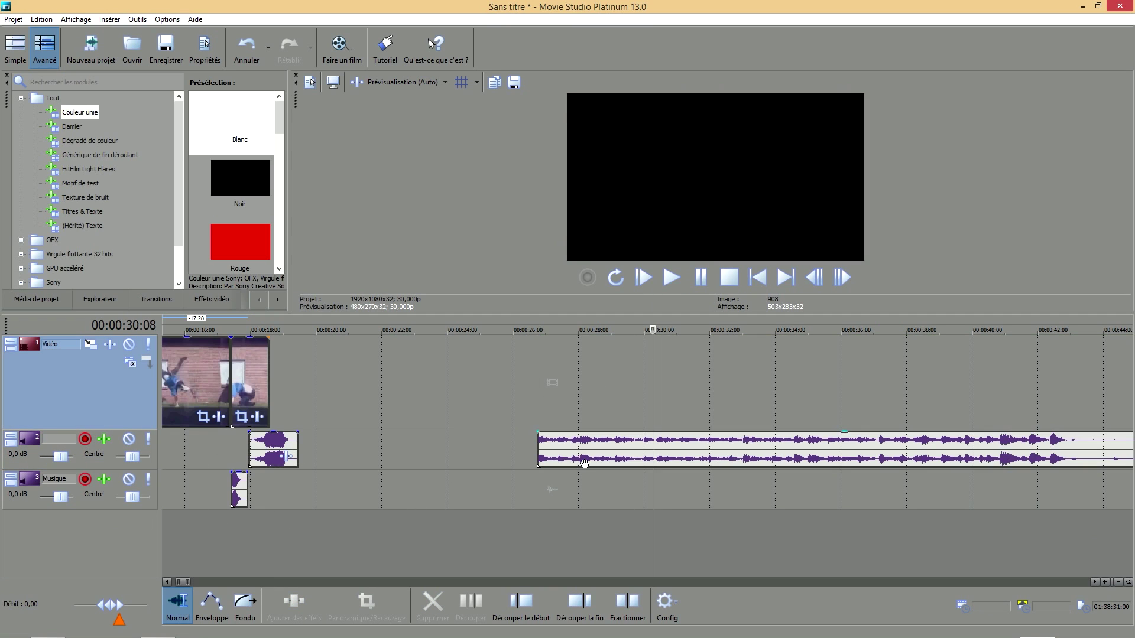
click(210, 465)
scroll(324, 496, down, 5)
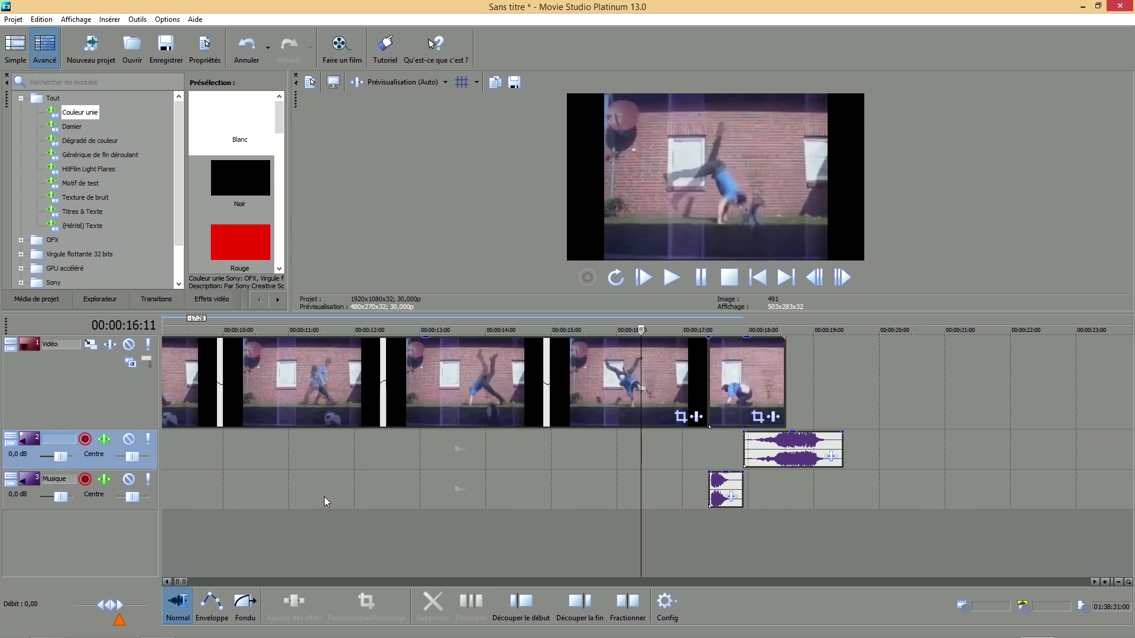
click(788, 455)
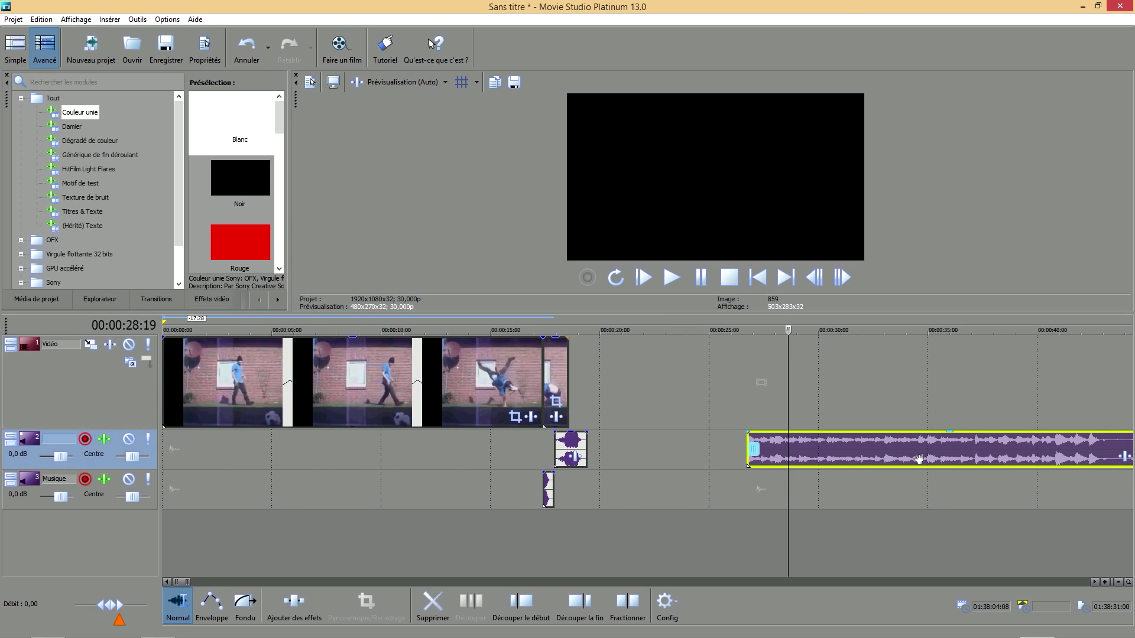
drag(790, 507, 775, 490)
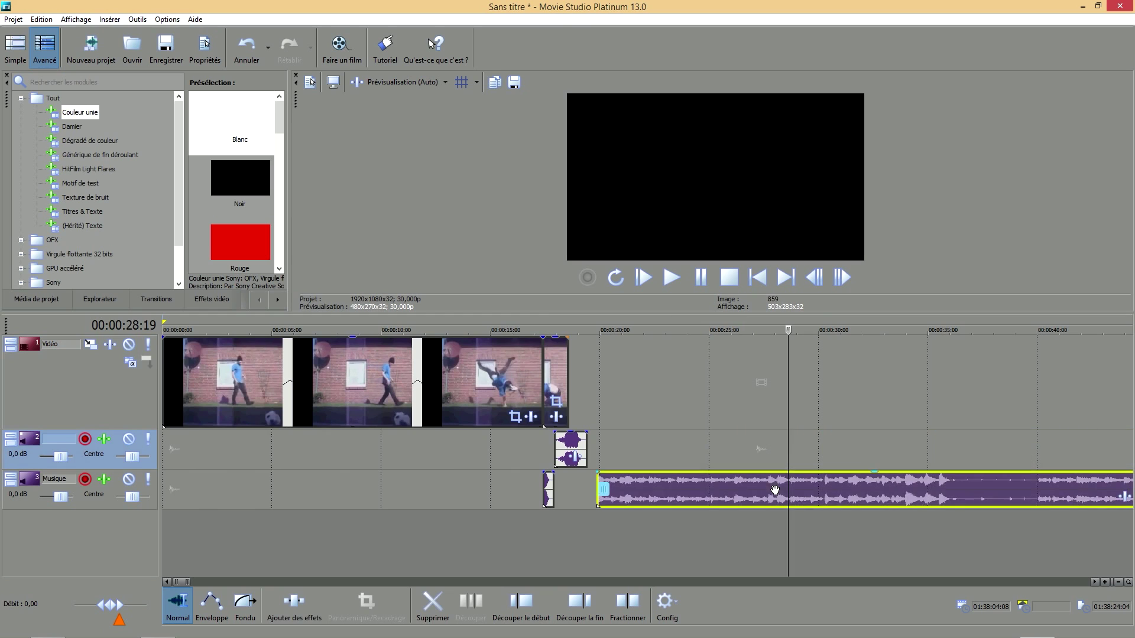
Split the music clip at about 00:00:36 and delete everything after the cut
click(950, 384)
click(629, 619)
click(995, 491)
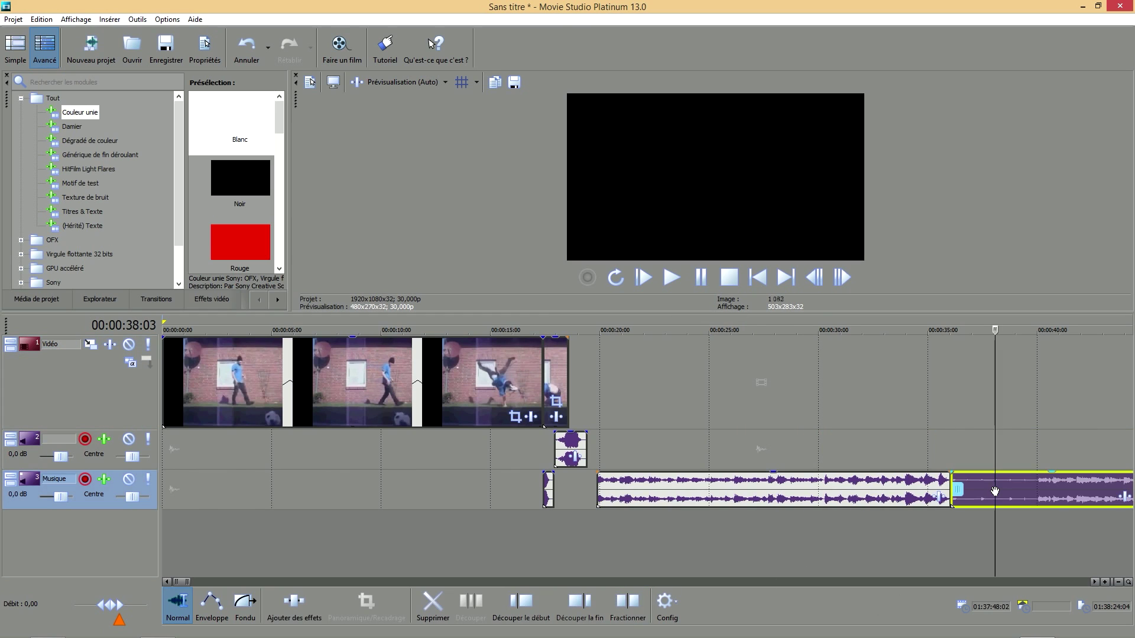
key(Delete)
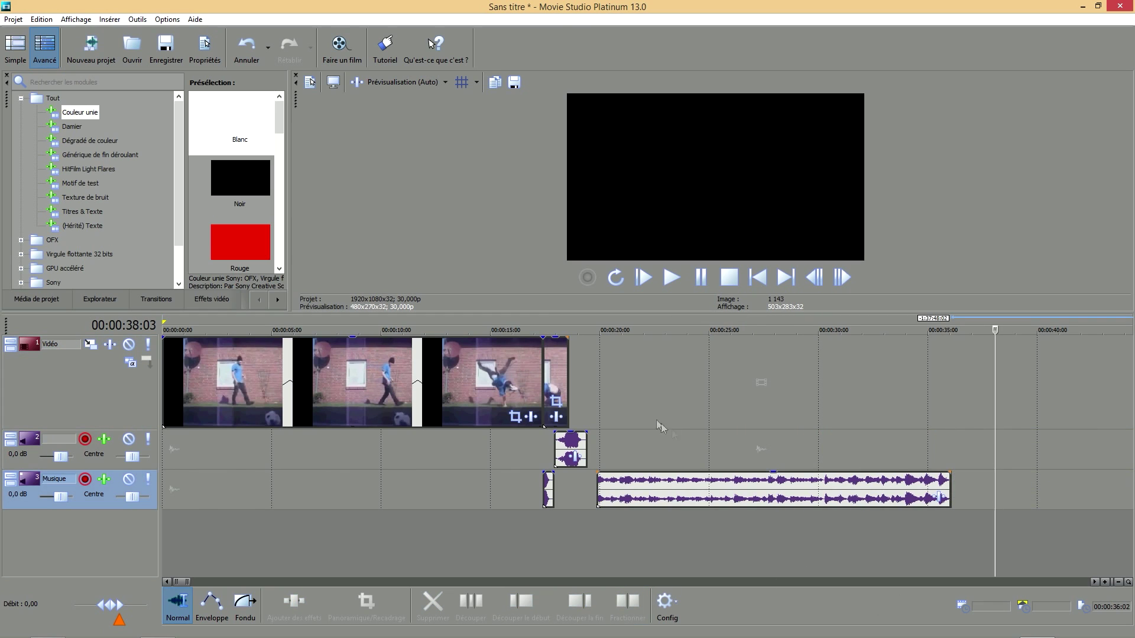
Move the trimmed music clip to audio track 2 so it ends where the final video clip begins
drag(836, 486, 700, 486)
key(ctrl+z)
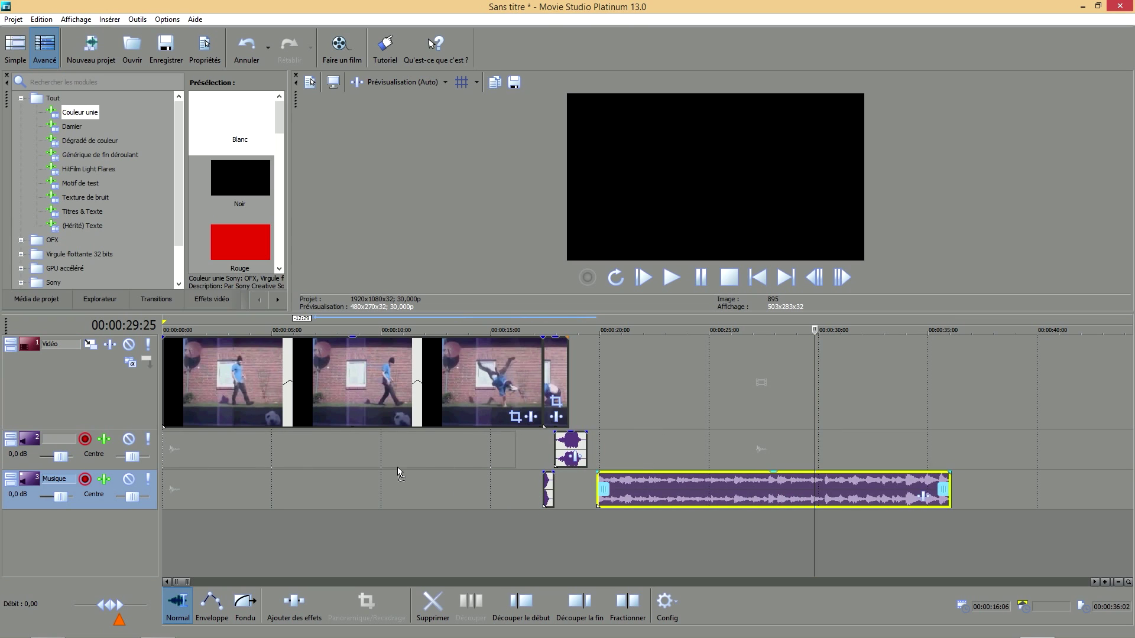
drag(433, 469, 462, 466)
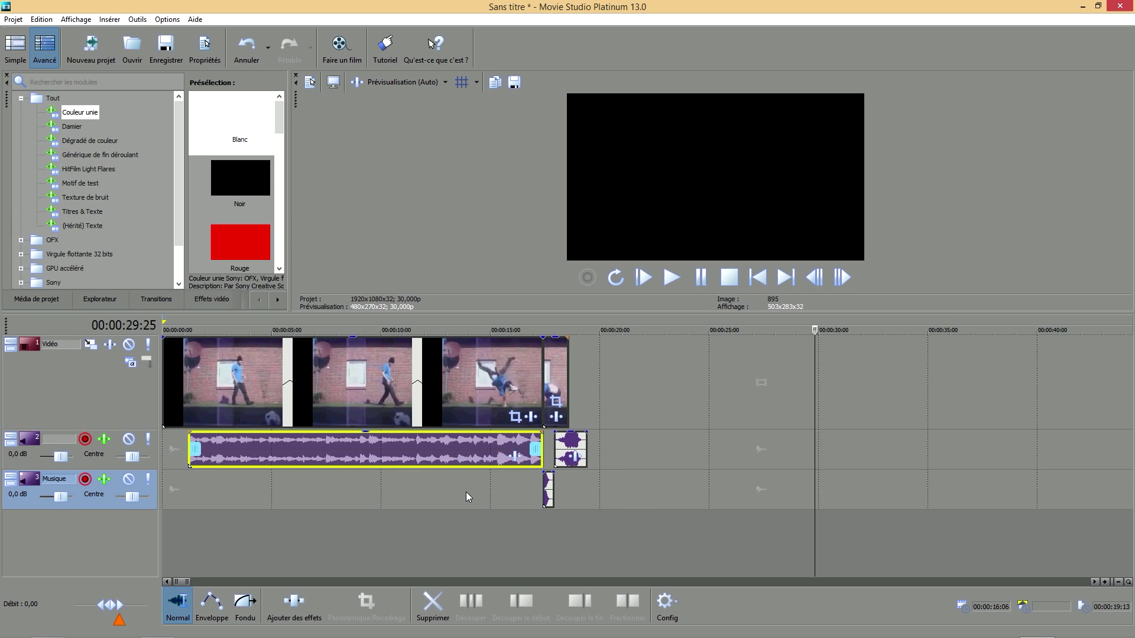
Extend the beginning of the music clip on audio track 2 back to 00:00:00
click(466, 492)
scroll(477, 494, up, 2)
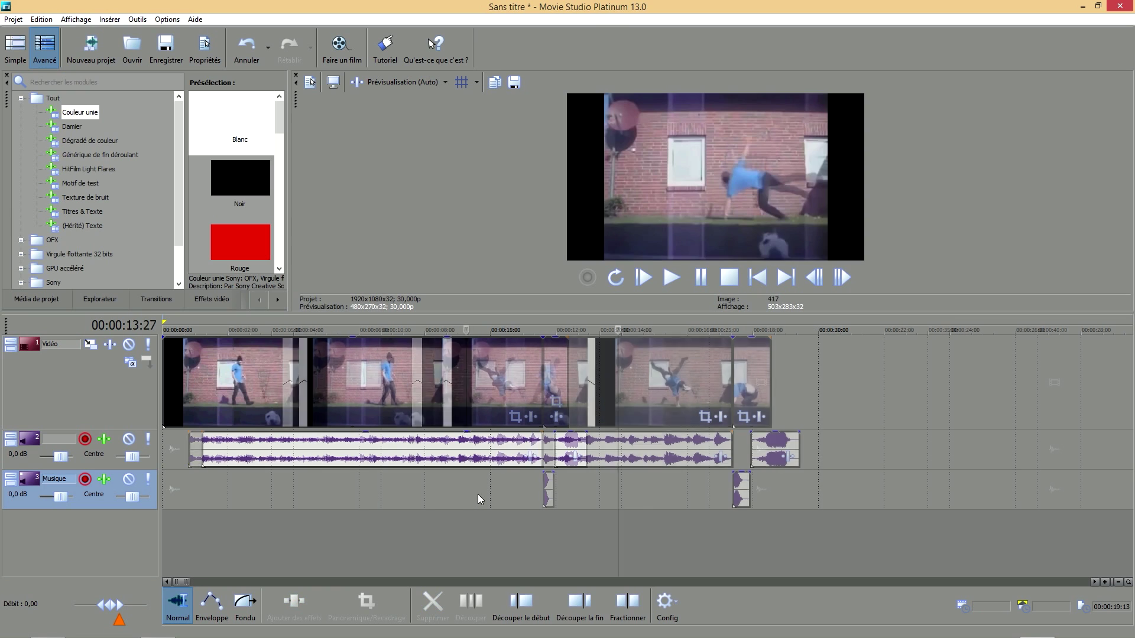
click(193, 451)
drag(192, 450, 164, 450)
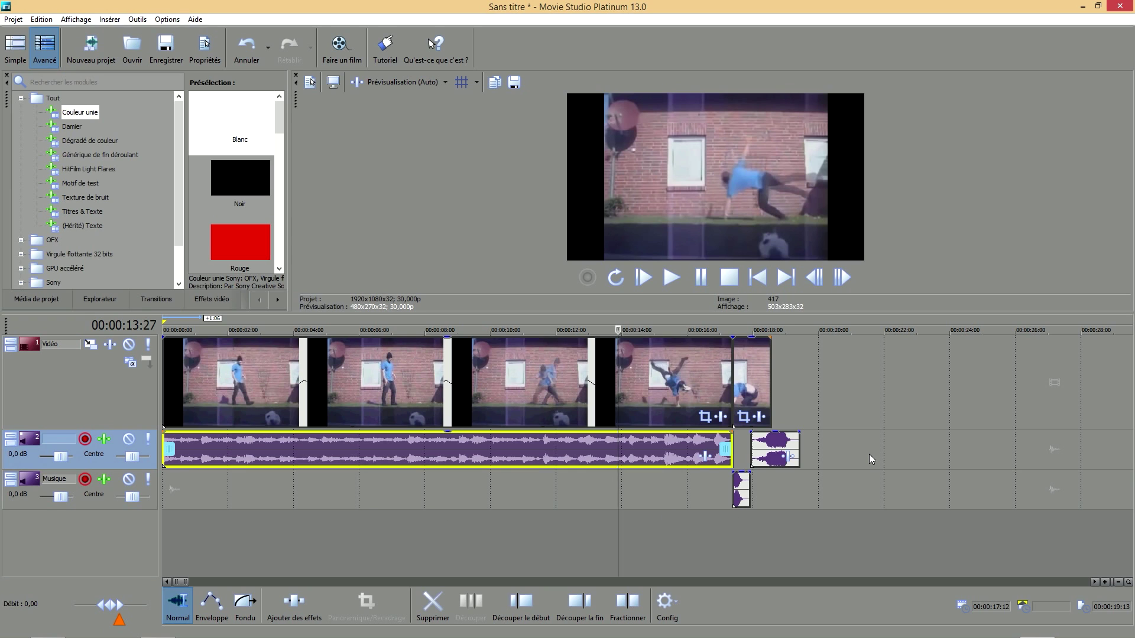
Move the short sound clip at the end of audio track 2 earlier by 10 frames
click(784, 455)
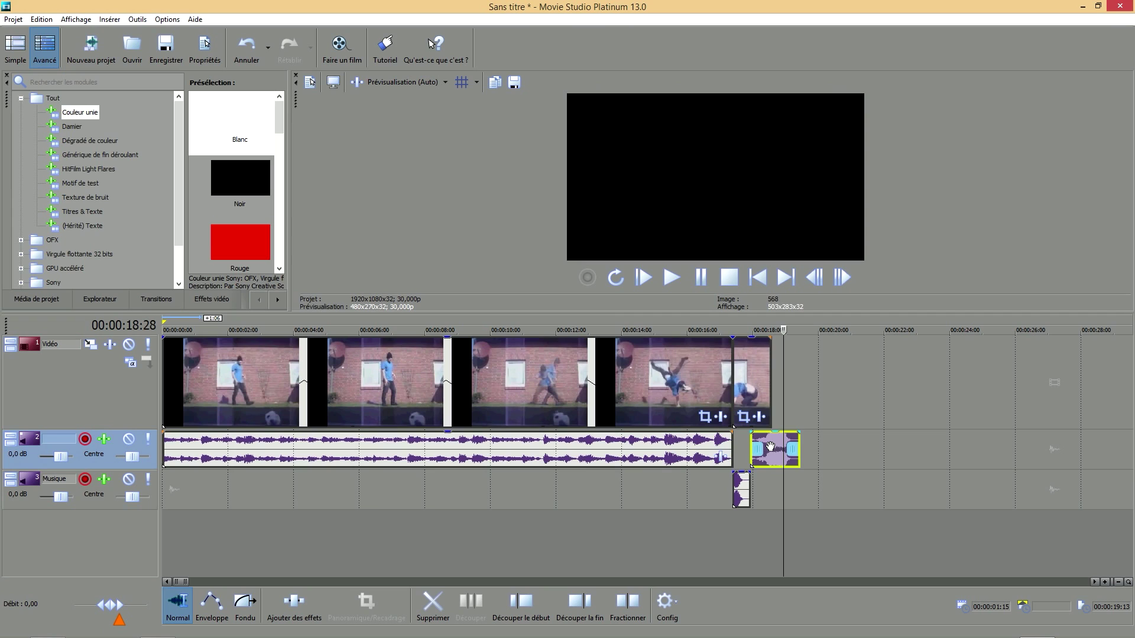
drag(767, 449, 757, 448)
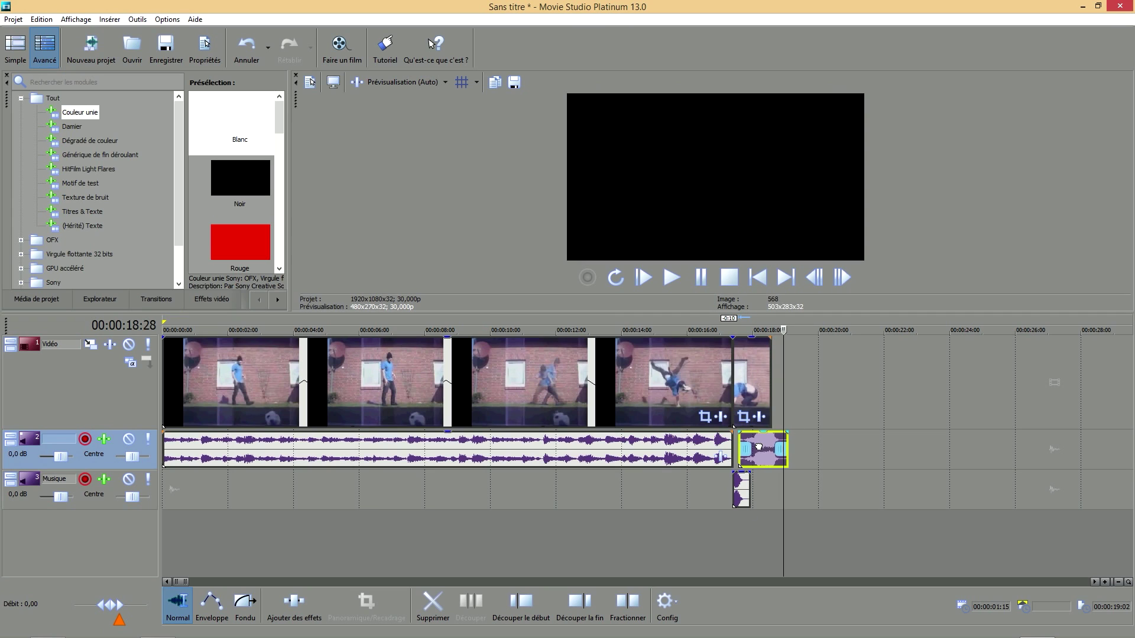
click(415, 503)
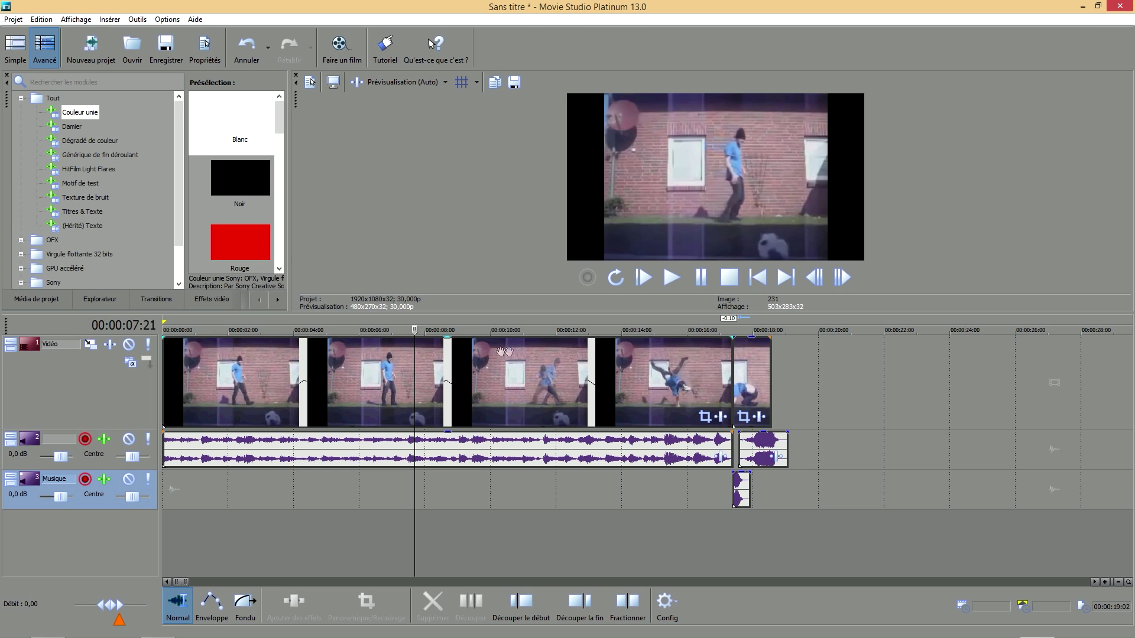
Play the montage from the beginning in an enlarged preview and give the space back to the timeline
click(756, 279)
drag(566, 313, 565, 493)
drag(289, 349, 140, 349)
click(601, 458)
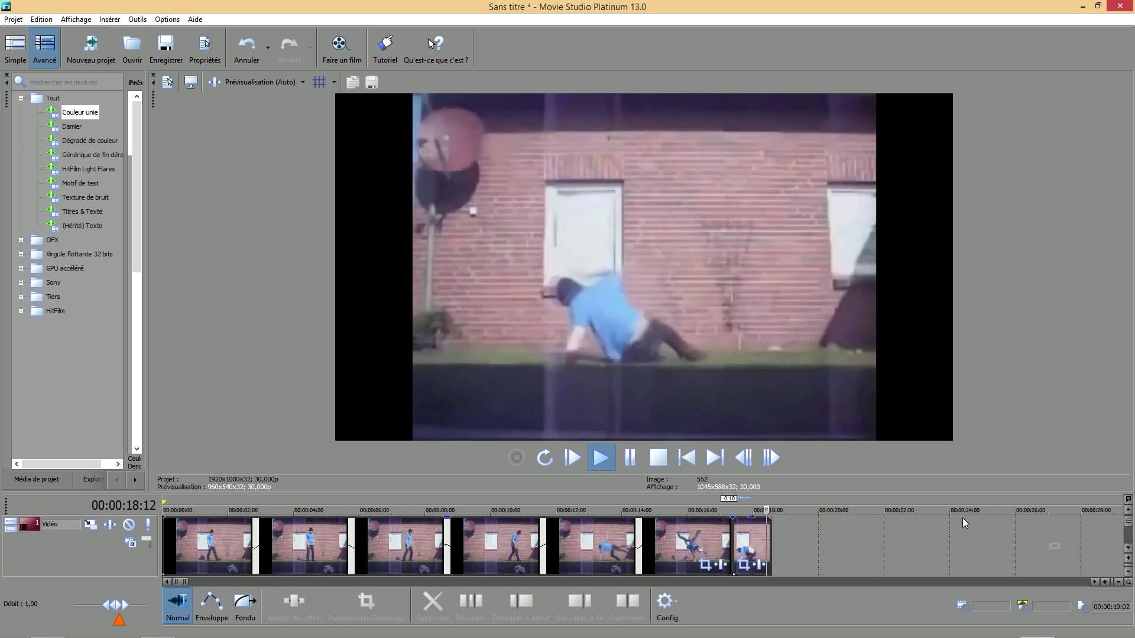
drag(829, 494, 830, 255)
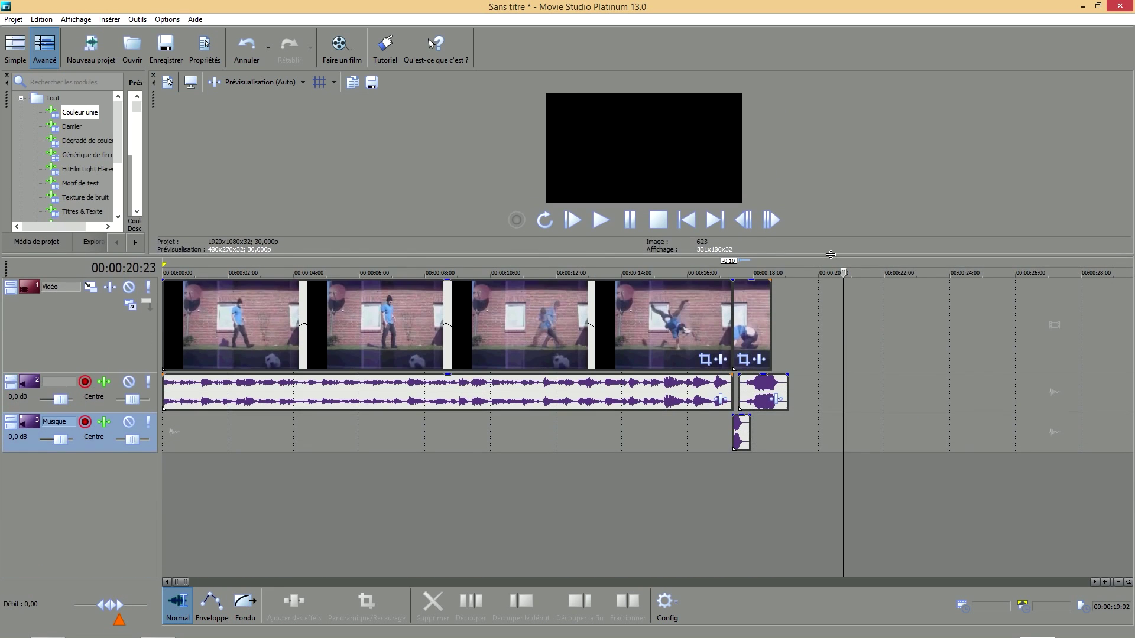
Split the final video clip at 00:00:18:07 and undo that split
click(722, 444)
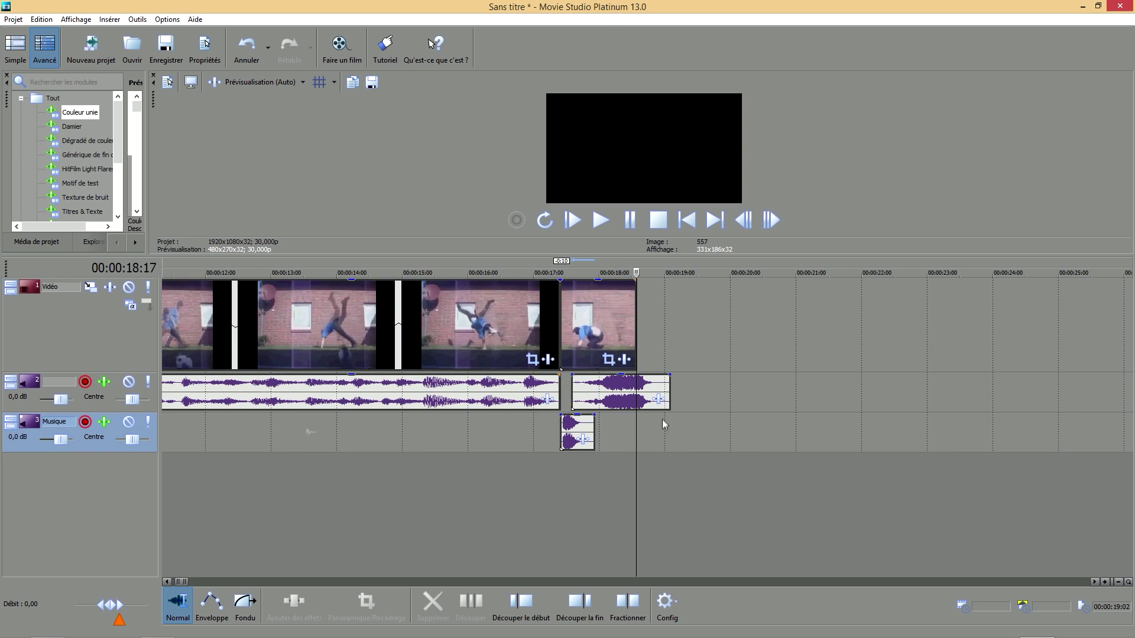
click(613, 300)
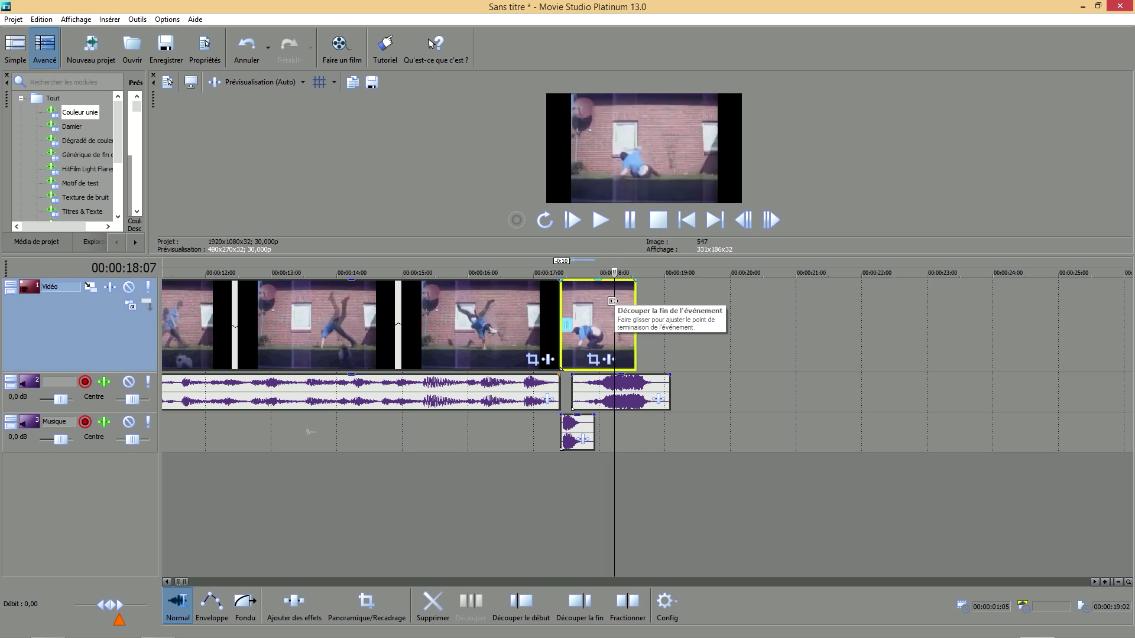
click(627, 612)
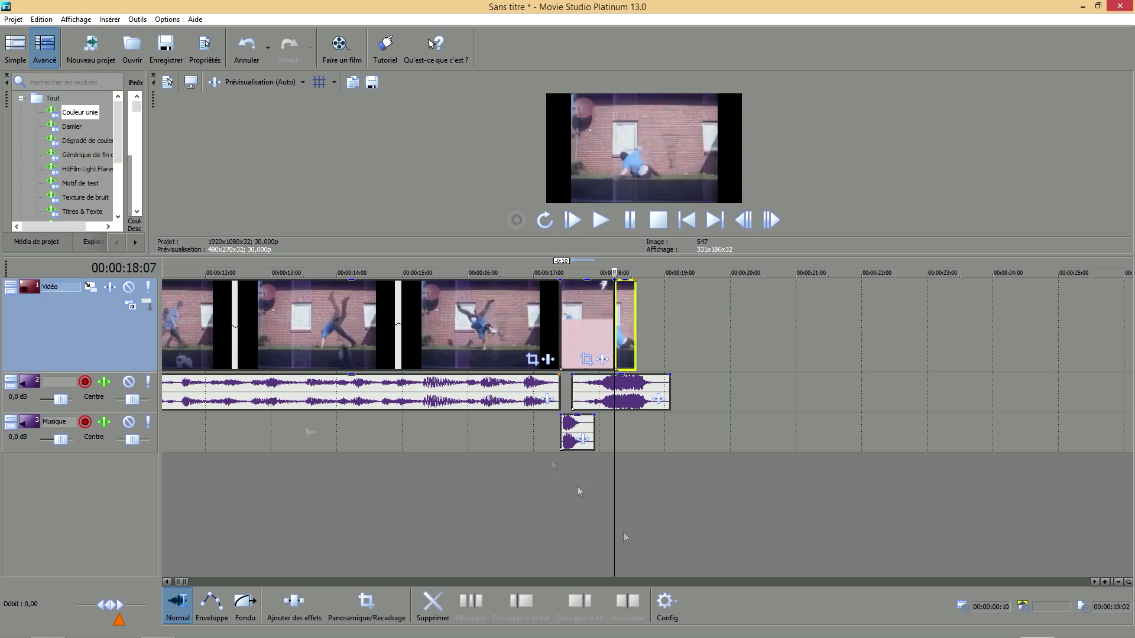
click(248, 46)
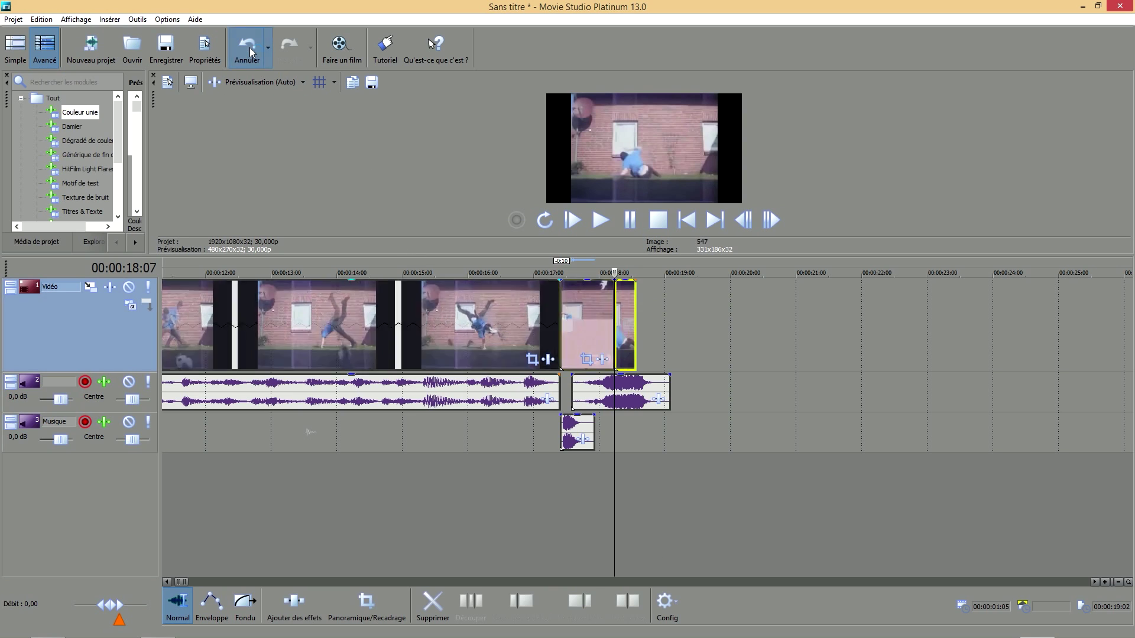
click(614, 467)
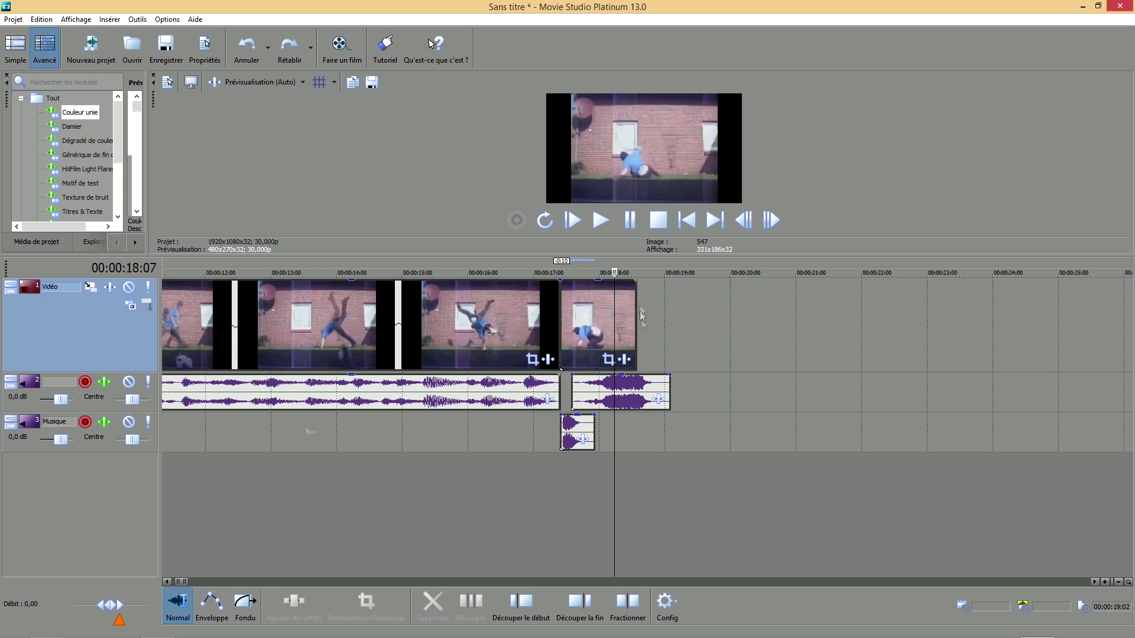
Cut the short sound clip at the end of audio track 2 where the video ends, at 00:00:18:17, and delete the overhang
click(636, 603)
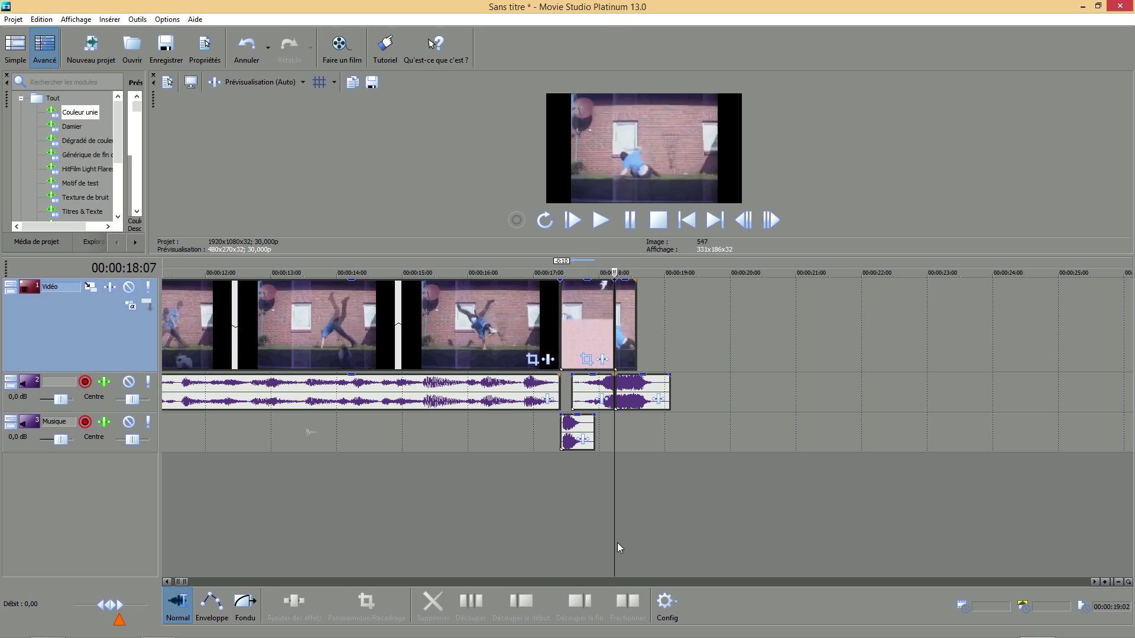
click(246, 47)
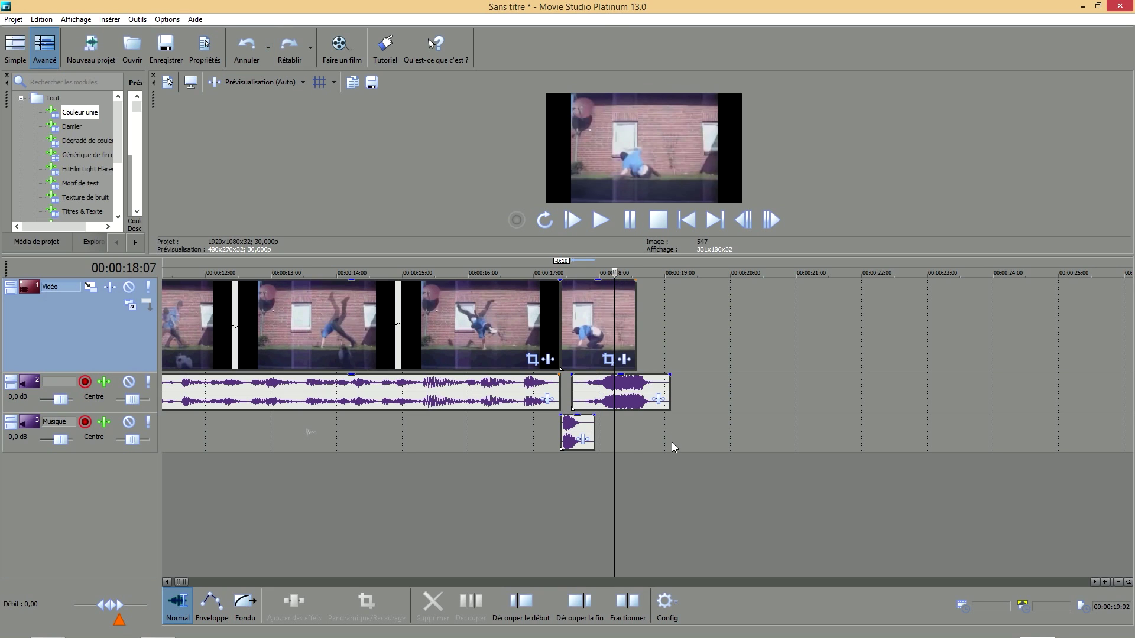
click(639, 447)
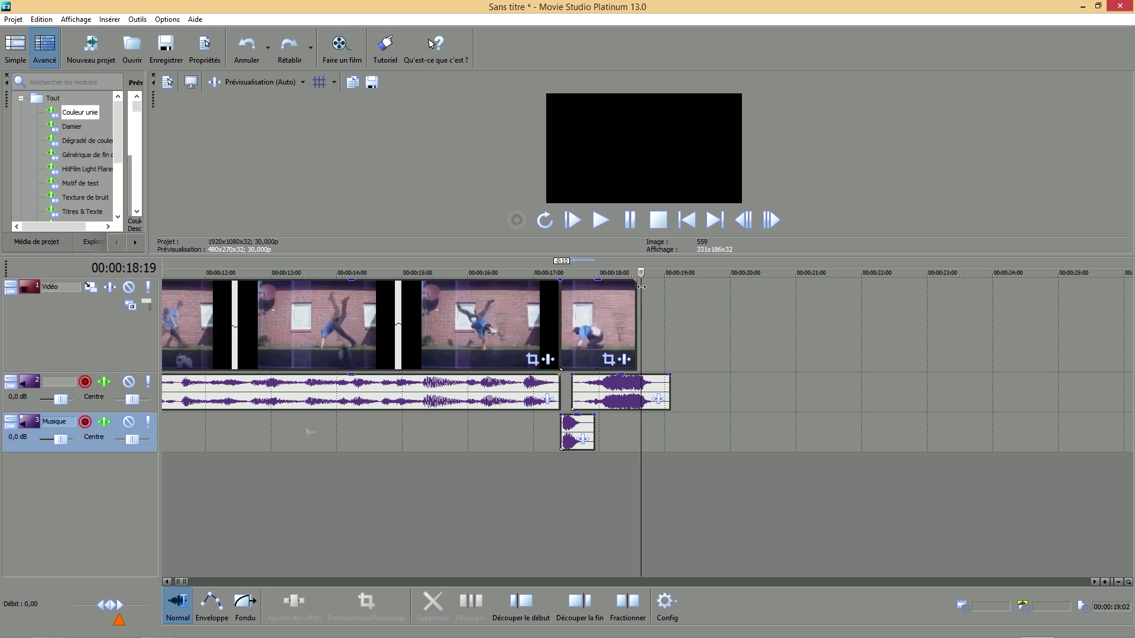
click(637, 612)
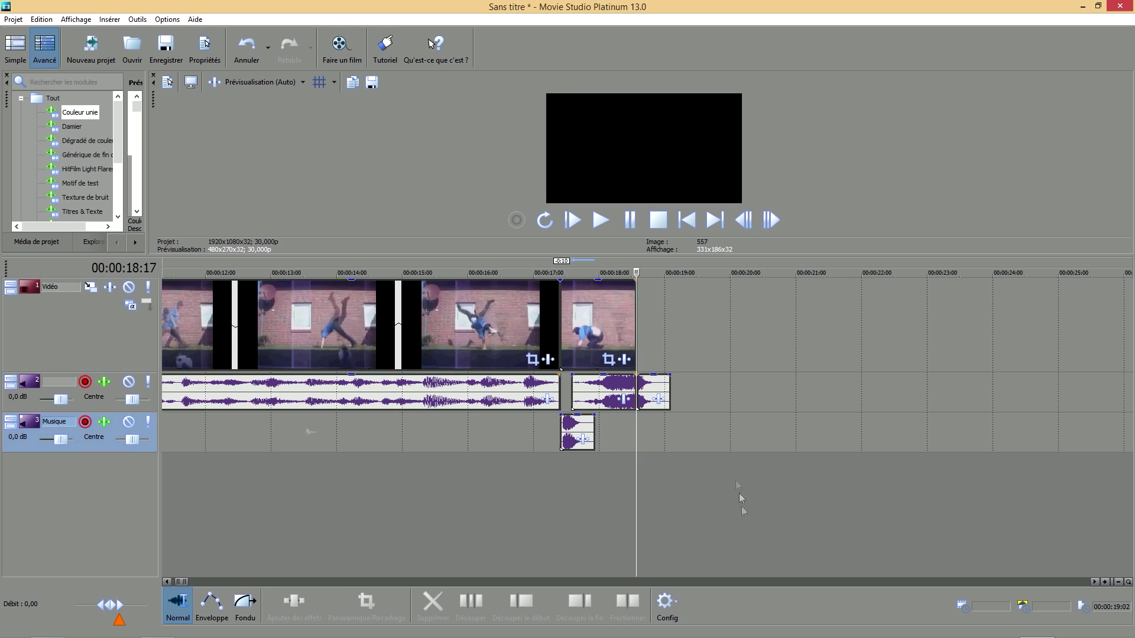
click(667, 387)
key(Delete)
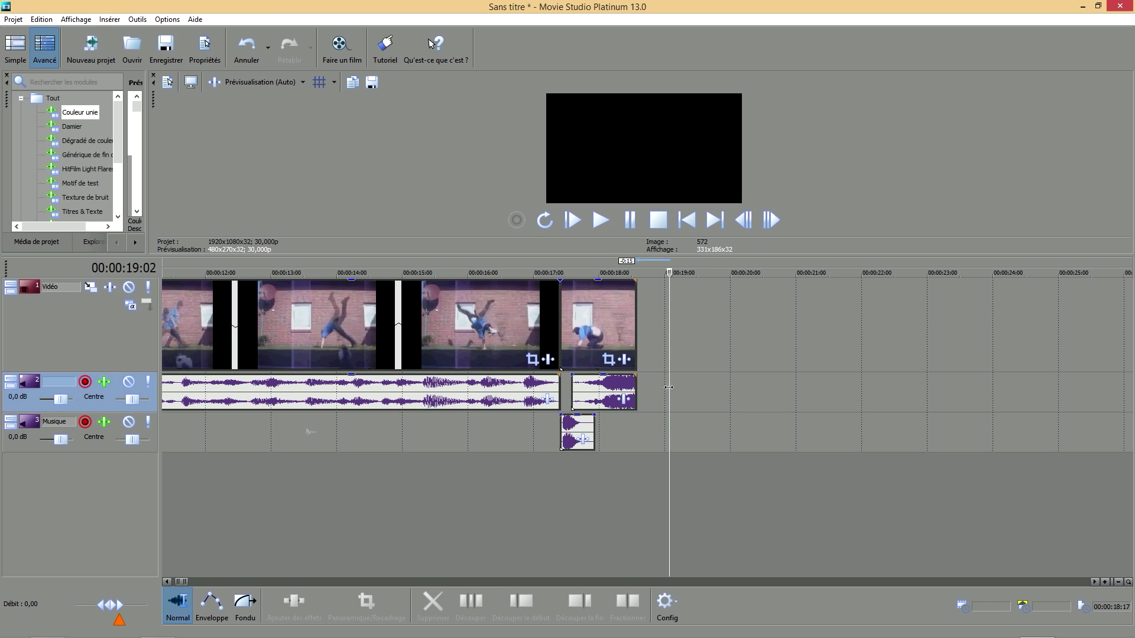
Add 2.mp4 from the Vidéos folder to the timeline at 00:00:20:02, after the existing footage
scroll(529, 442, down, 5)
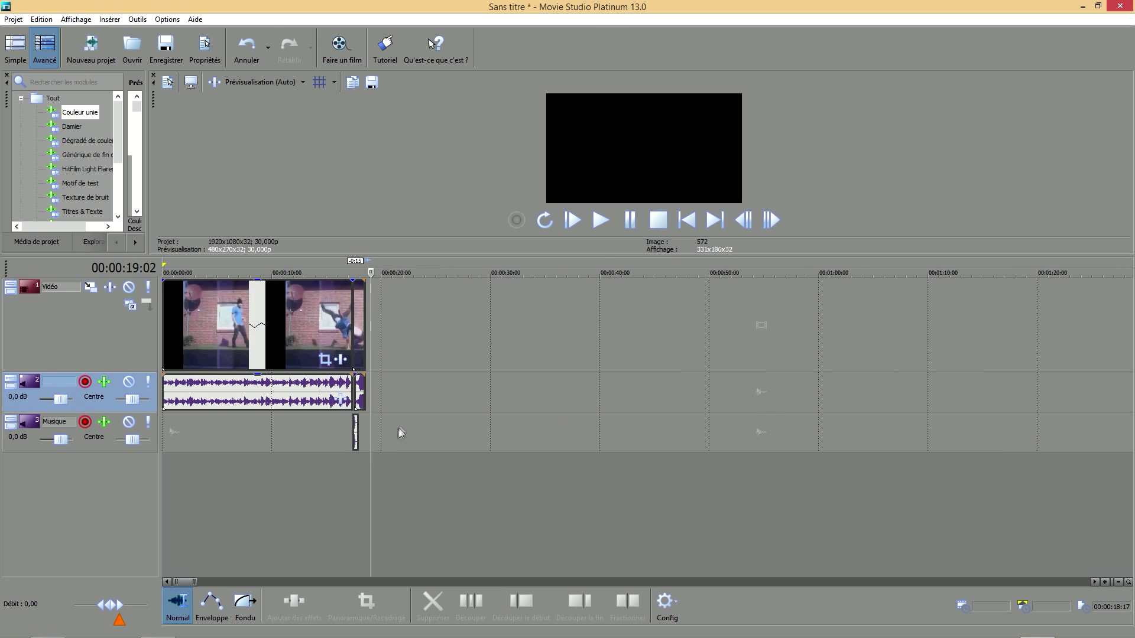
click(383, 432)
key(alt+Tab)
double_click(794, 216)
drag(1072, 192, 388, 364)
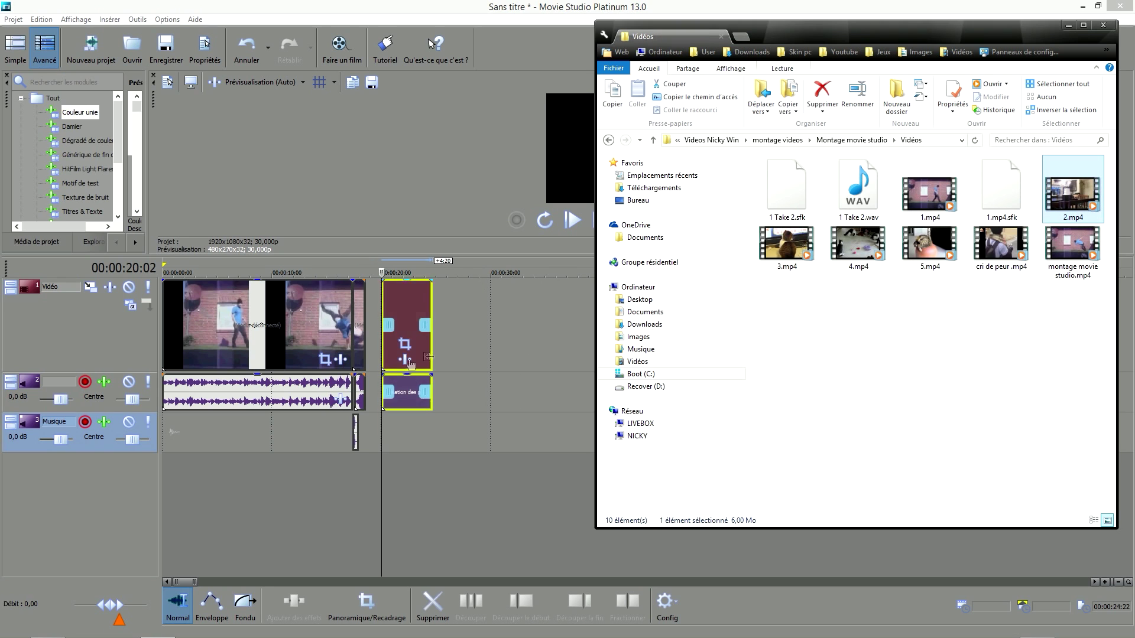
click(1067, 25)
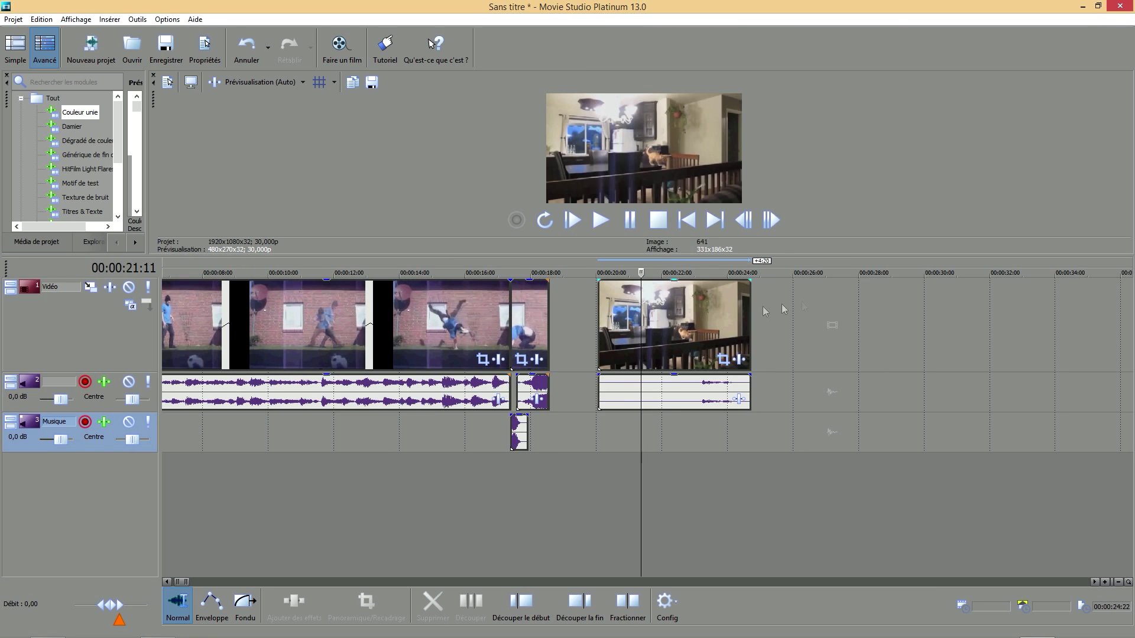
Play the newly added indoor clip in an enlarged preview
drag(894, 255, 894, 409)
click(608, 381)
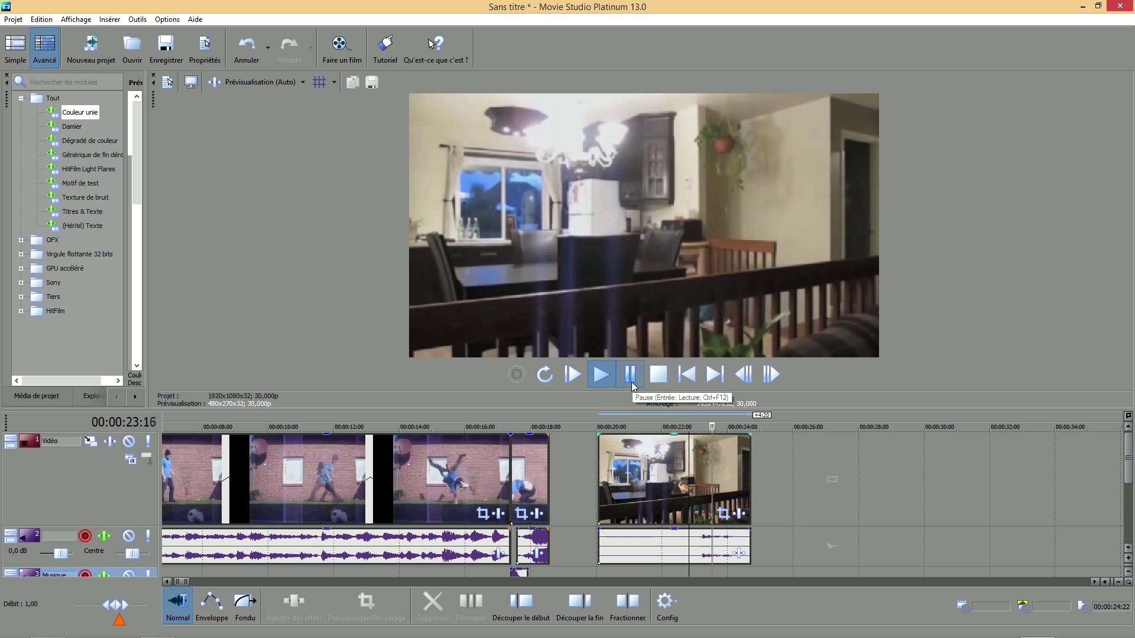
key(space)
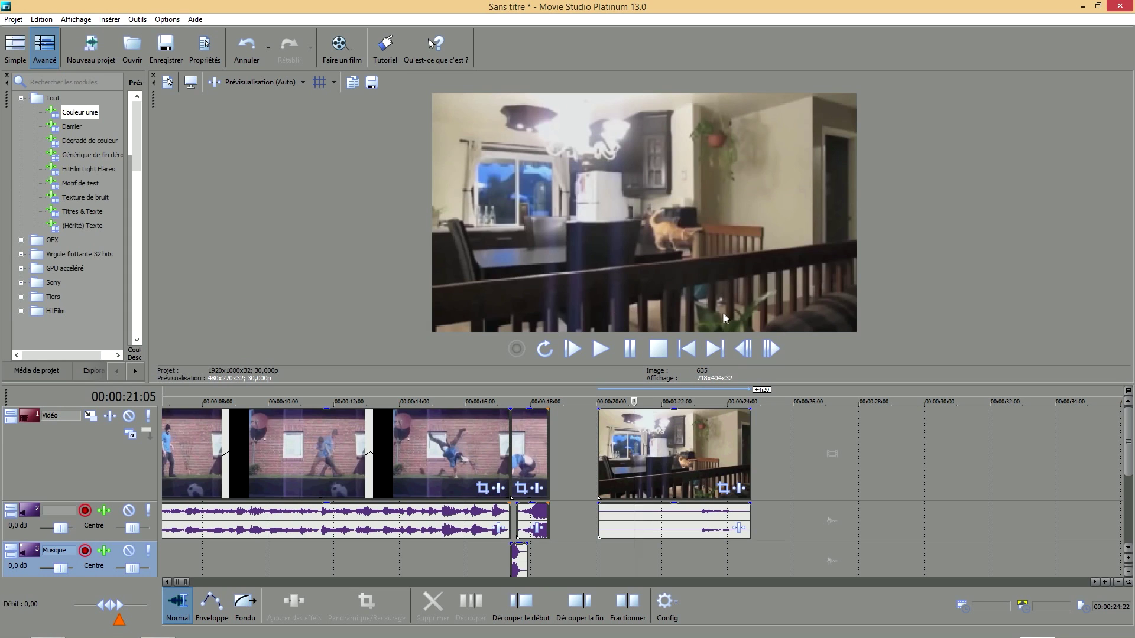
Add both "roulement tambour" sounds from the Bruitage folder to the Musique track, one after the other
key(alt+Tab)
click(192, 209)
double_click(192, 209)
click(216, 282)
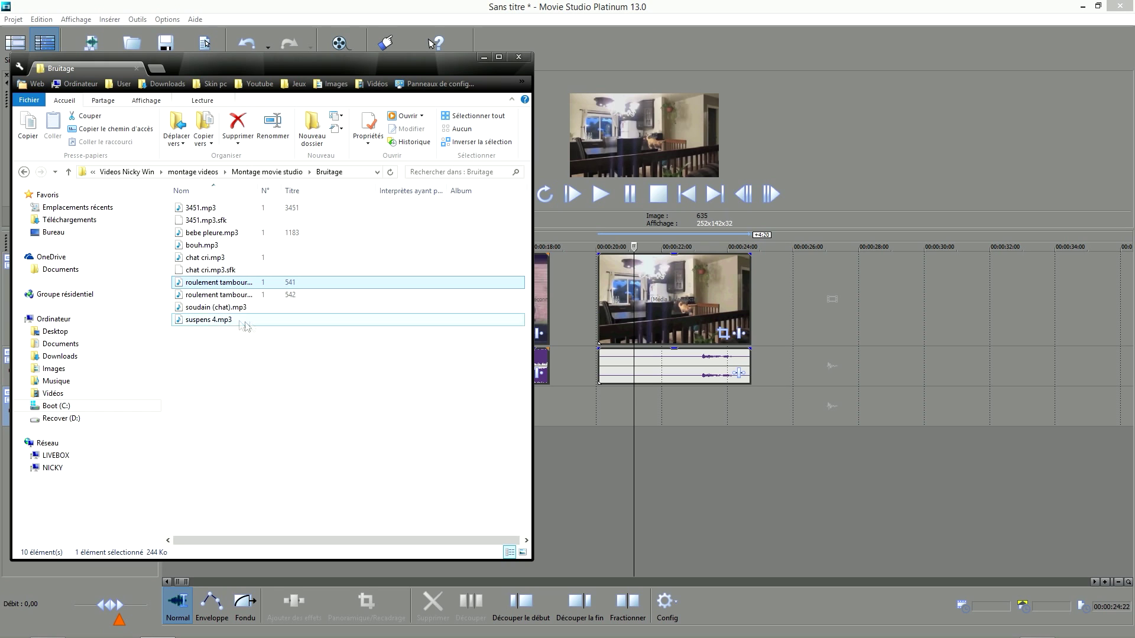
ctrl+click(245, 294)
drag(243, 290, 661, 408)
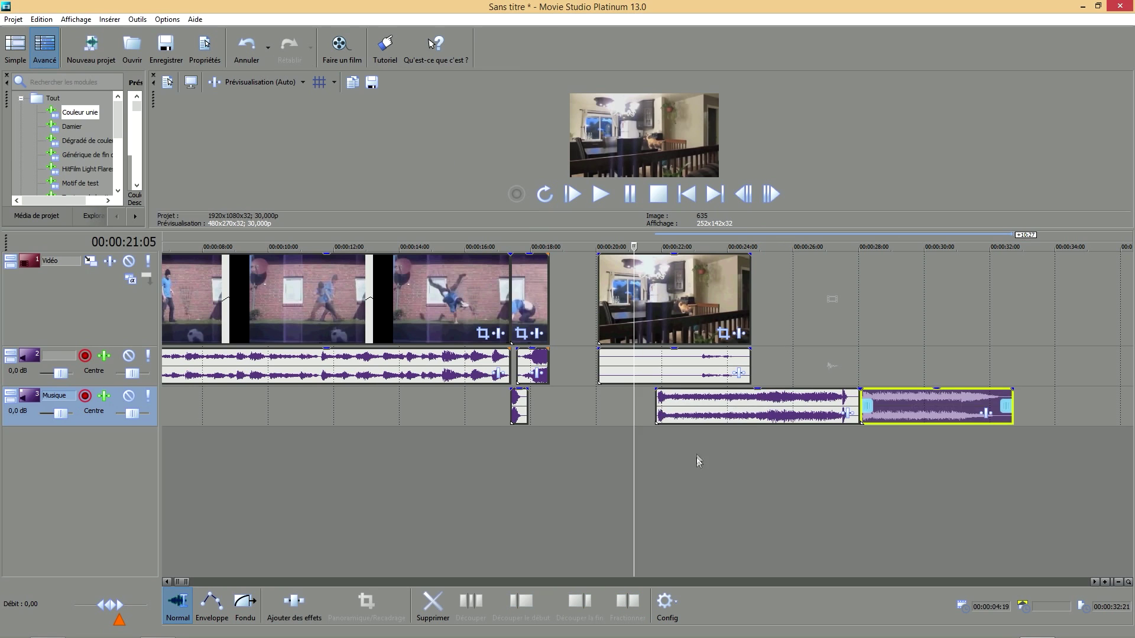
Move both drum-roll clips together about 3:15 later on the Musique track, past the end of the indoor video clip
click(704, 408)
ctrl+click(909, 408)
drag(739, 416, 848, 419)
Listen to the beginning of the first drum-roll clip and the end of the second one
click(769, 452)
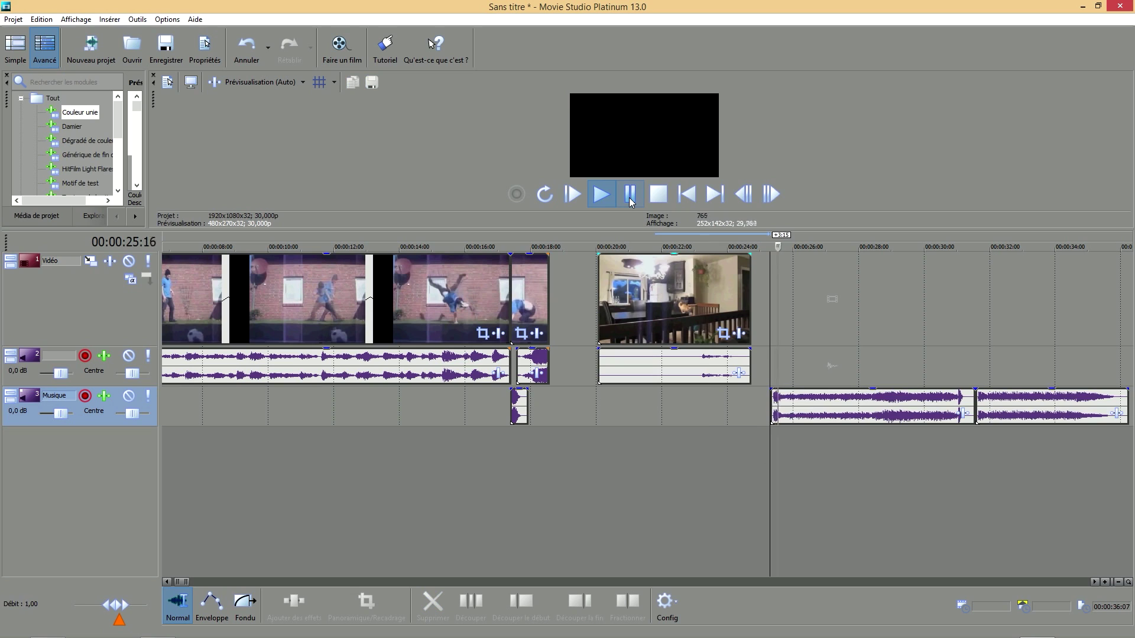
key(space)
click(630, 199)
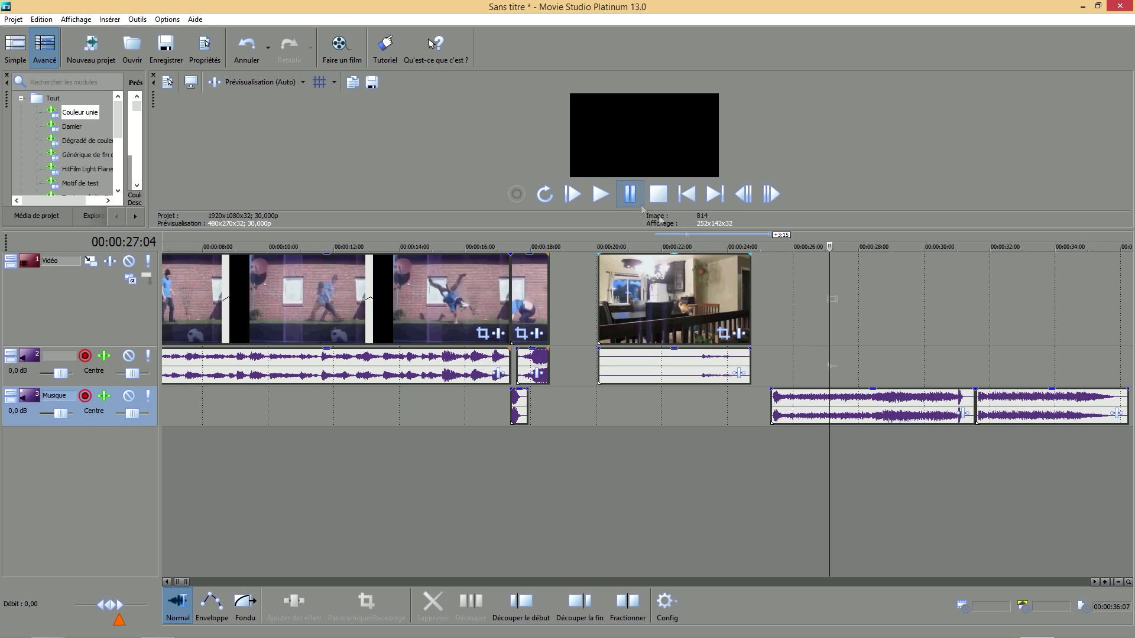
click(1085, 444)
click(601, 196)
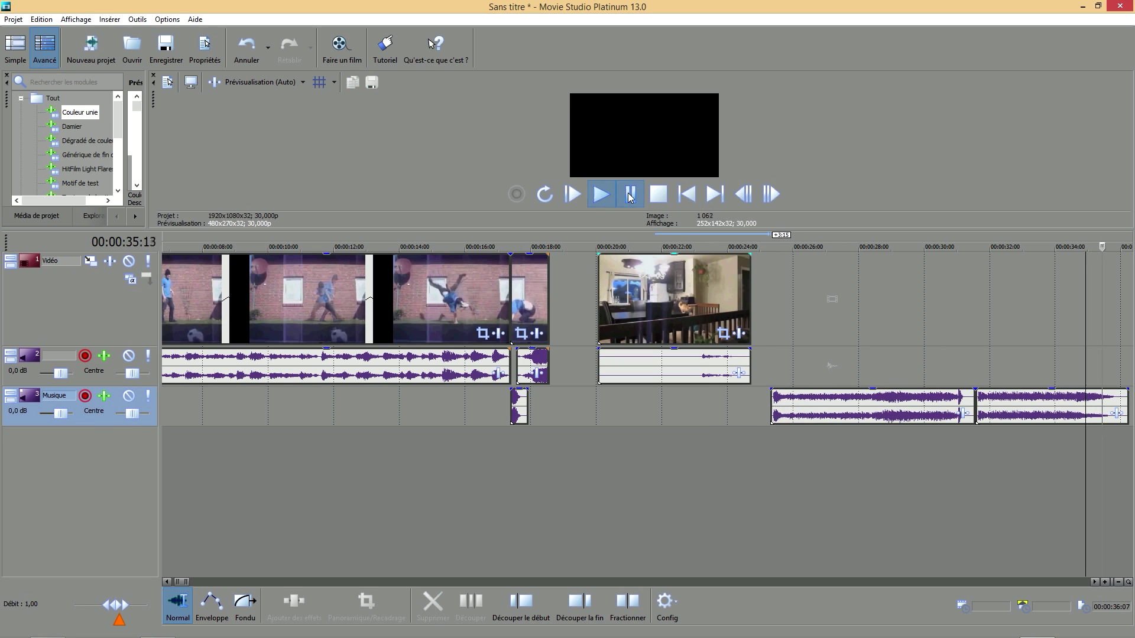
click(630, 198)
Split the first drum-roll clip at 00:00:30:24, just before its last beat, and delete the end piece
click(952, 378)
scroll(952, 379, up, 3)
click(771, 378)
click(602, 197)
click(631, 200)
drag(800, 247, 754, 251)
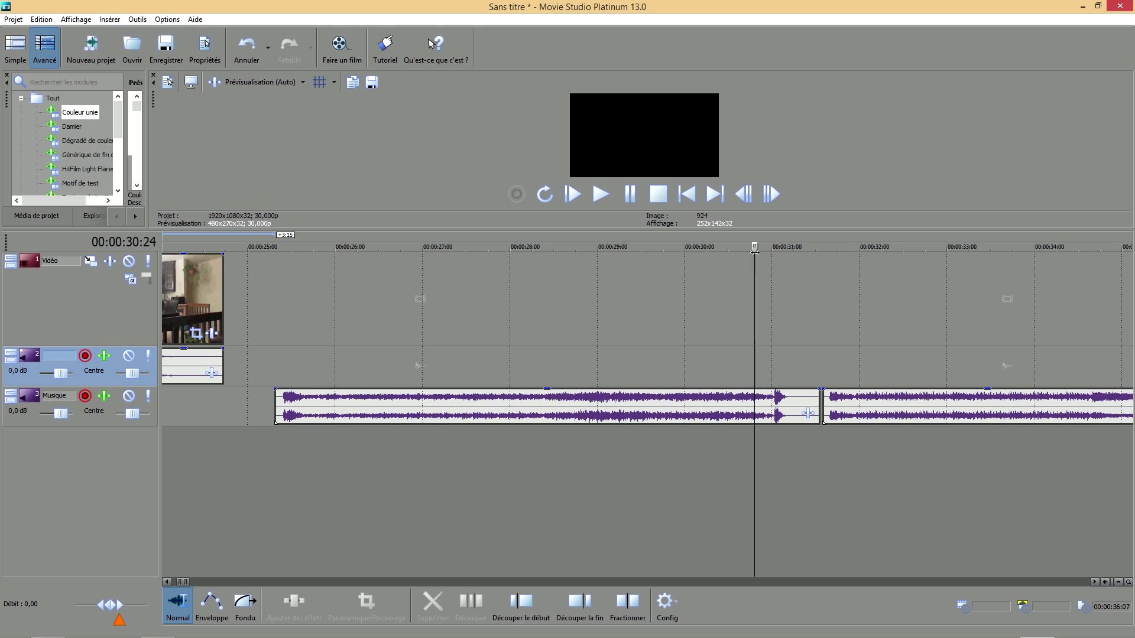
click(629, 607)
click(789, 408)
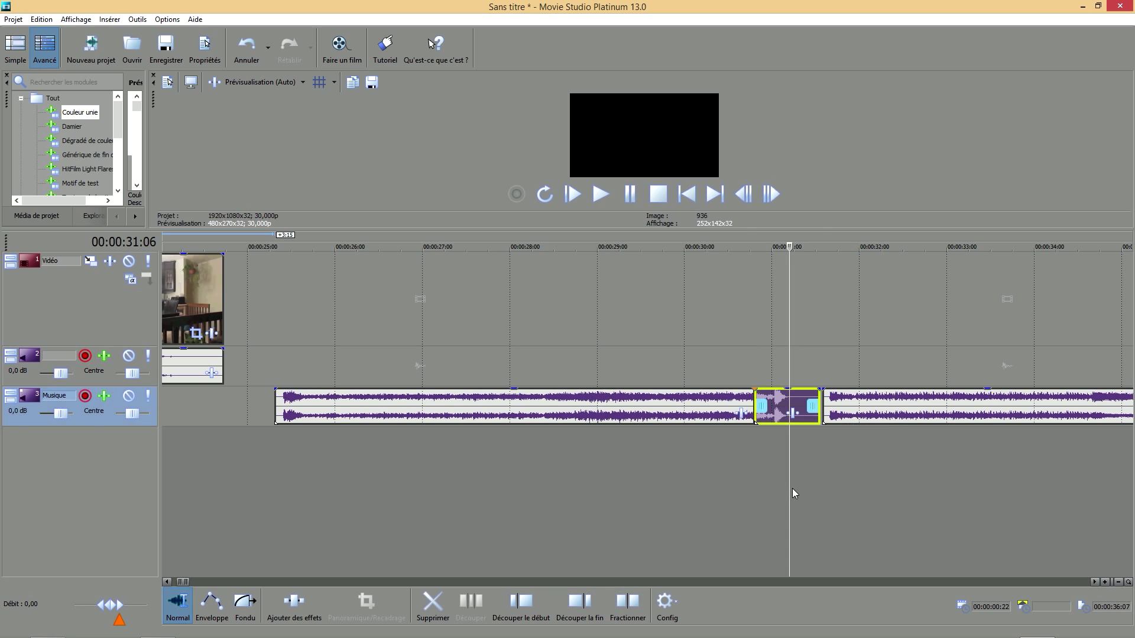
key(Delete)
Split the second drum-roll clip just before its fade-out and delete the preceding 00:00:03:01 portion
scroll(658, 493, down, 2)
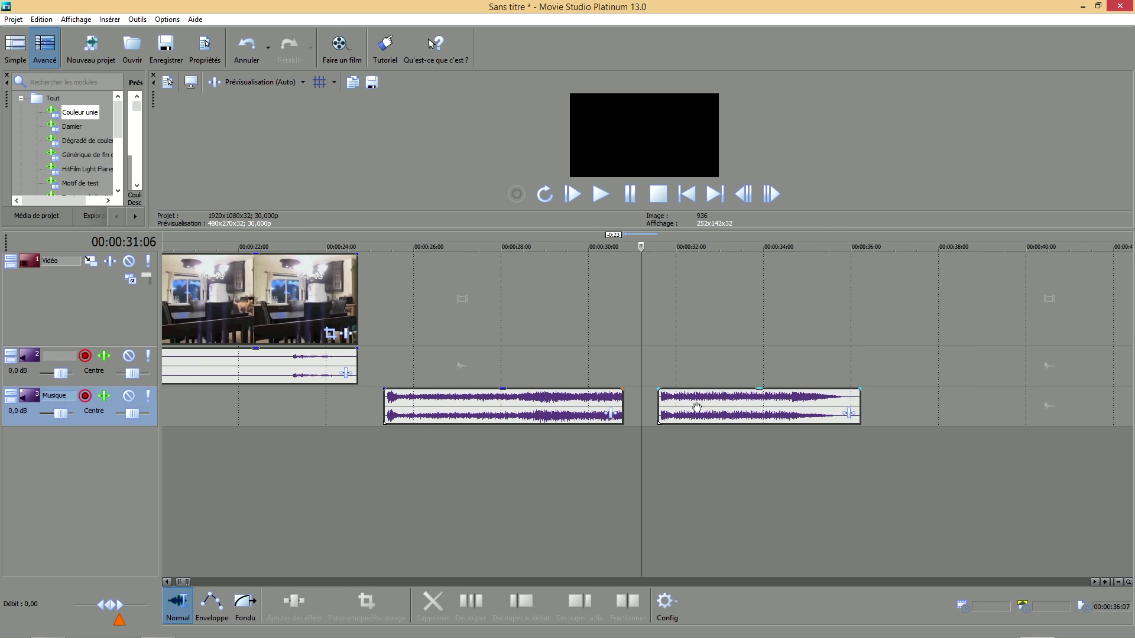
click(699, 408)
click(785, 343)
click(630, 197)
drag(806, 246, 791, 245)
click(633, 613)
click(727, 408)
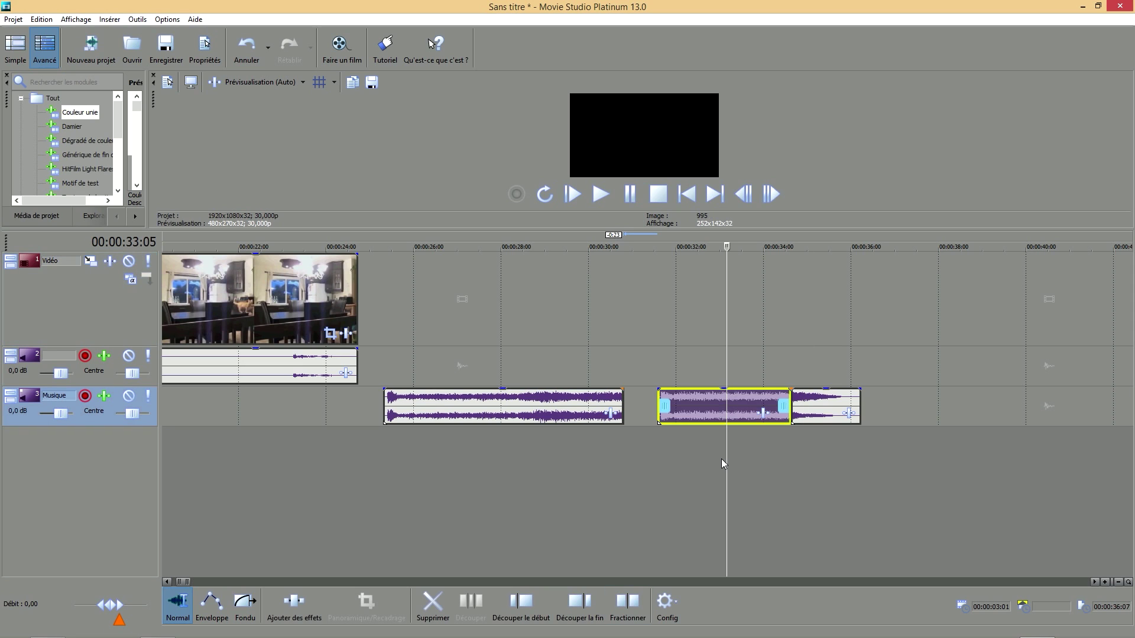
key(Delete)
Place the remaining drum-roll ending directly after the first drum-roll clip and play across the join
click(818, 414)
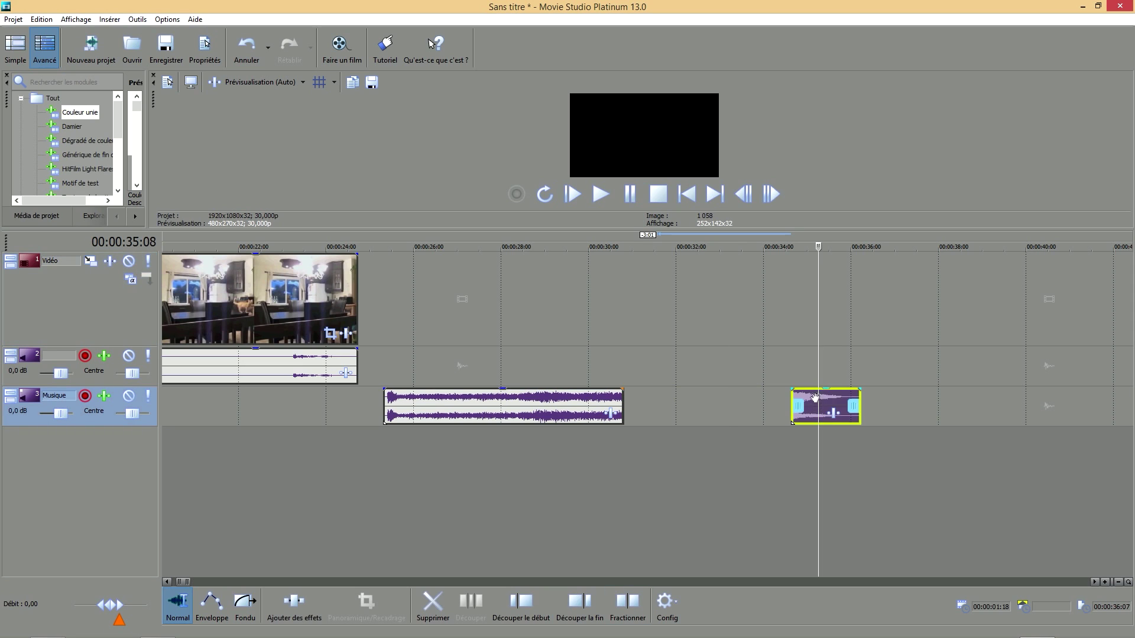
drag(815, 398, 658, 409)
click(571, 337)
click(630, 195)
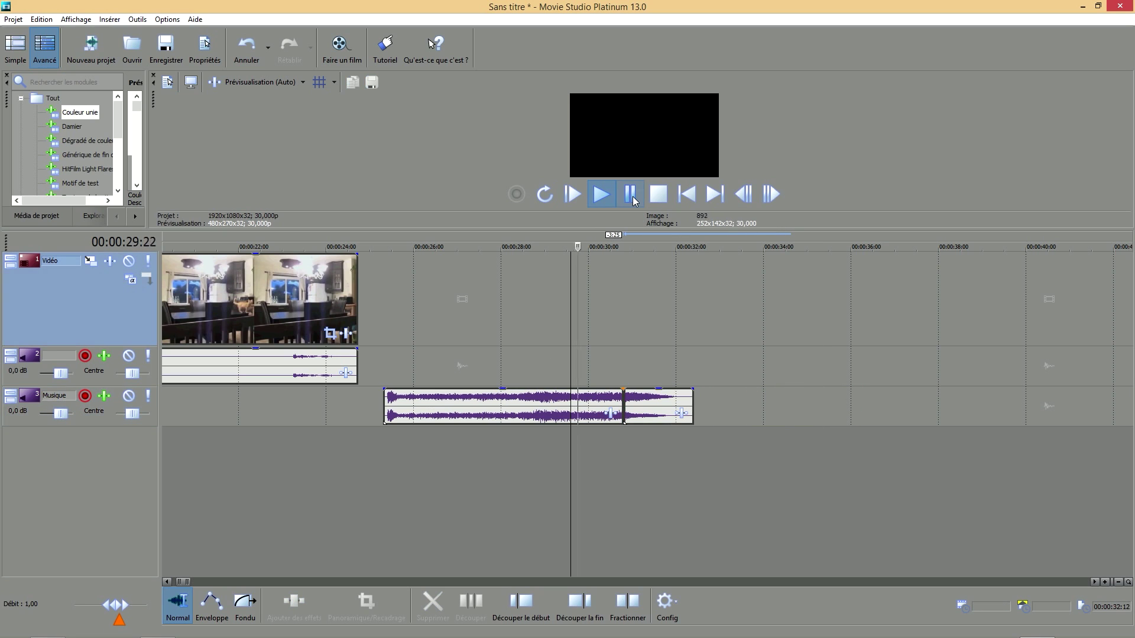
click(630, 195)
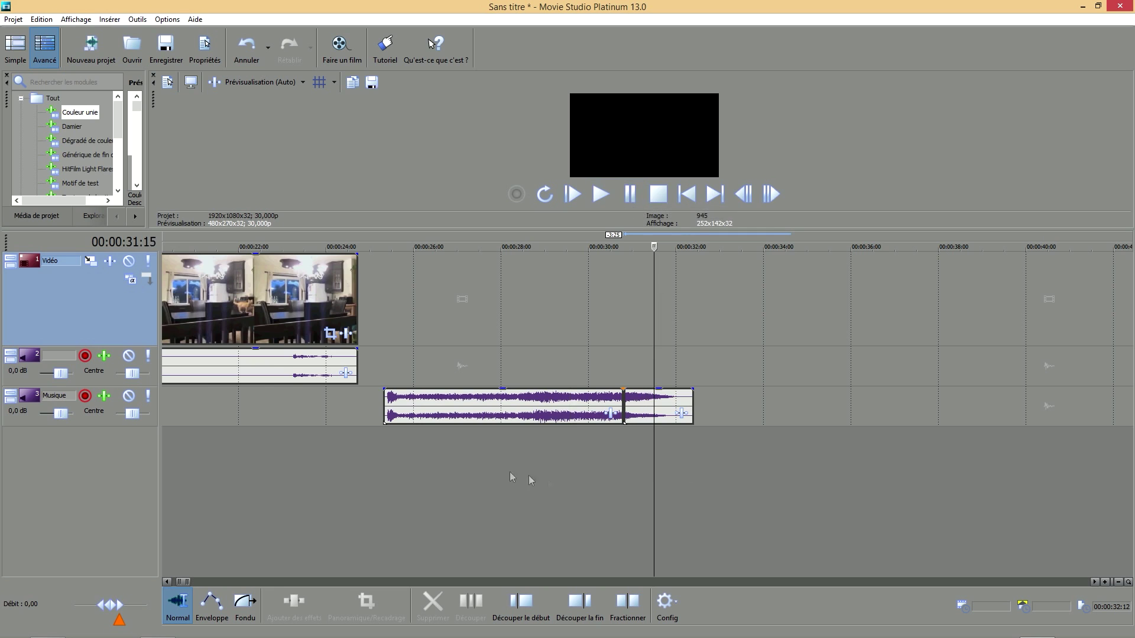
Find the frame at 00:00:22:25 in the indoor clip and move both drum-roll pieces together so they end there
scroll(417, 464, down, 5)
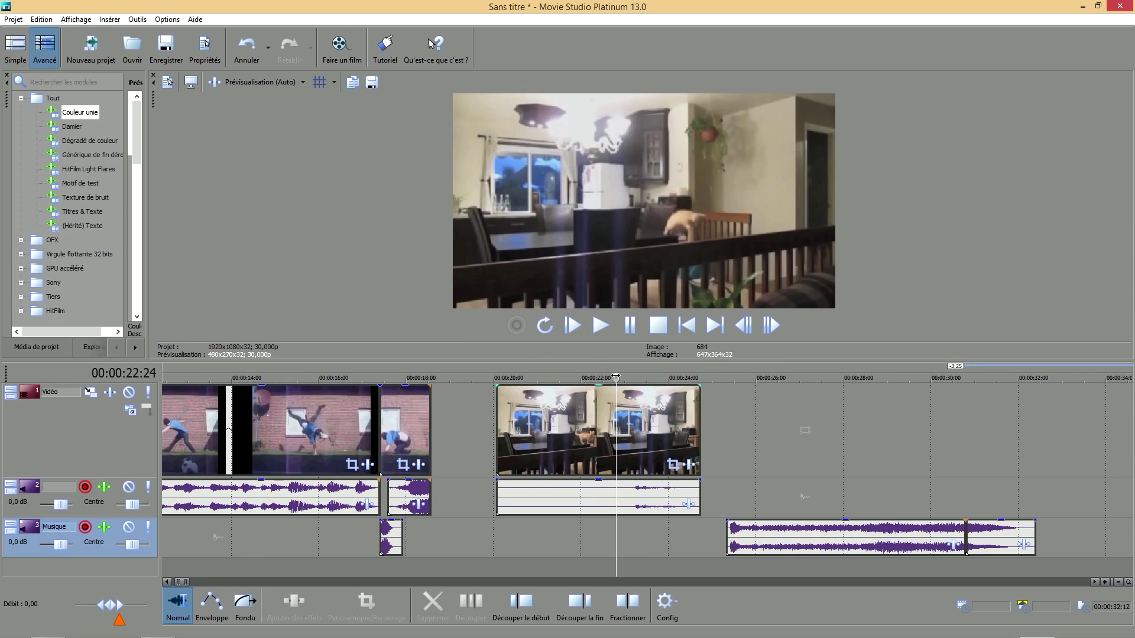
drag(615, 377, 618, 379)
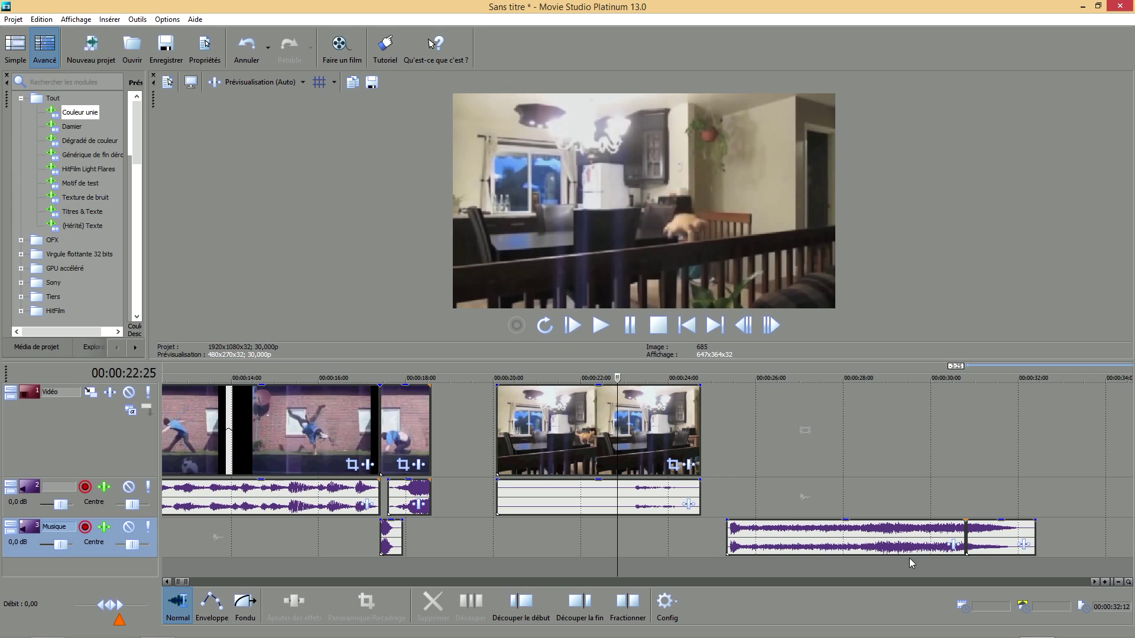
click(994, 540)
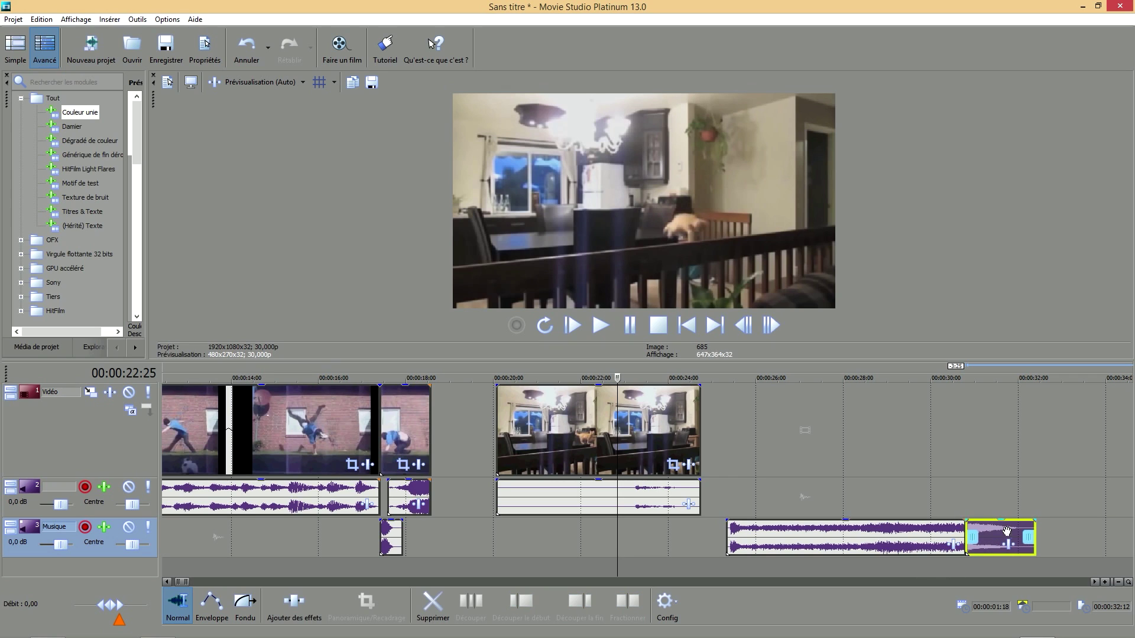
ctrl+click(851, 543)
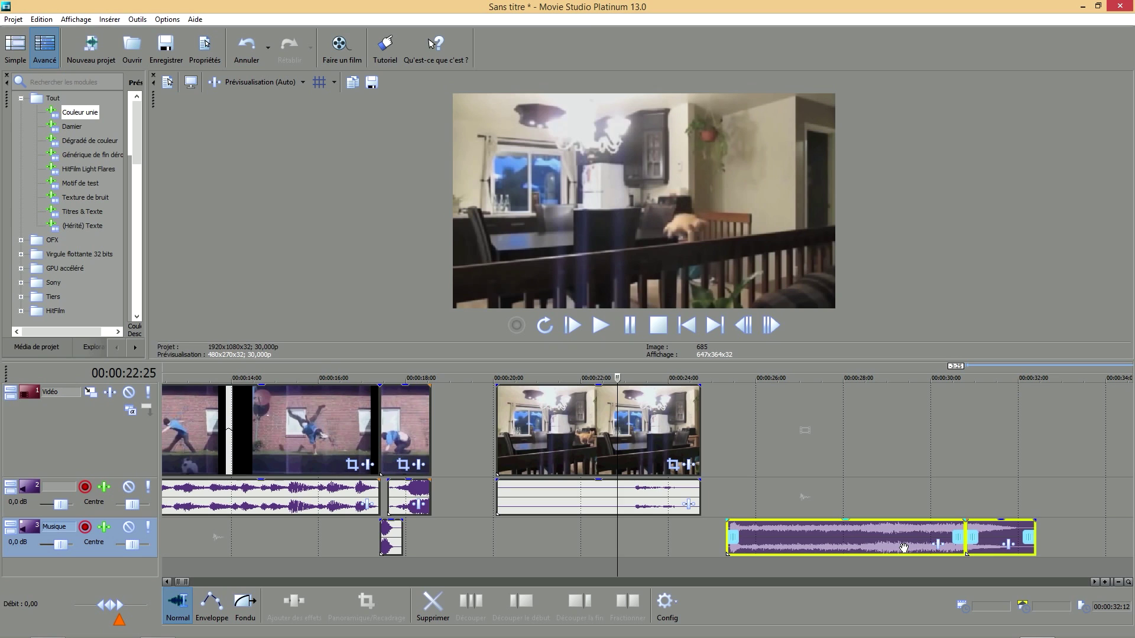
drag(903, 547, 483, 540)
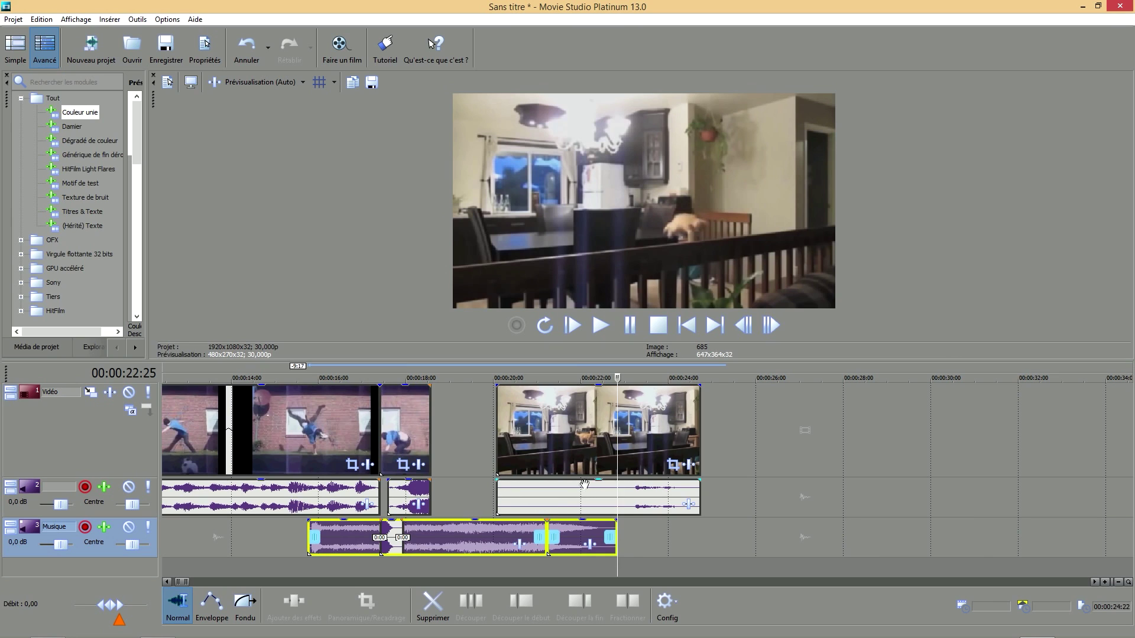
Move the indoor clip and both drum-roll pieces about 3:06 later, and shift the pieces so their join falls at 00:00:26:02
ctrl+click(556, 497)
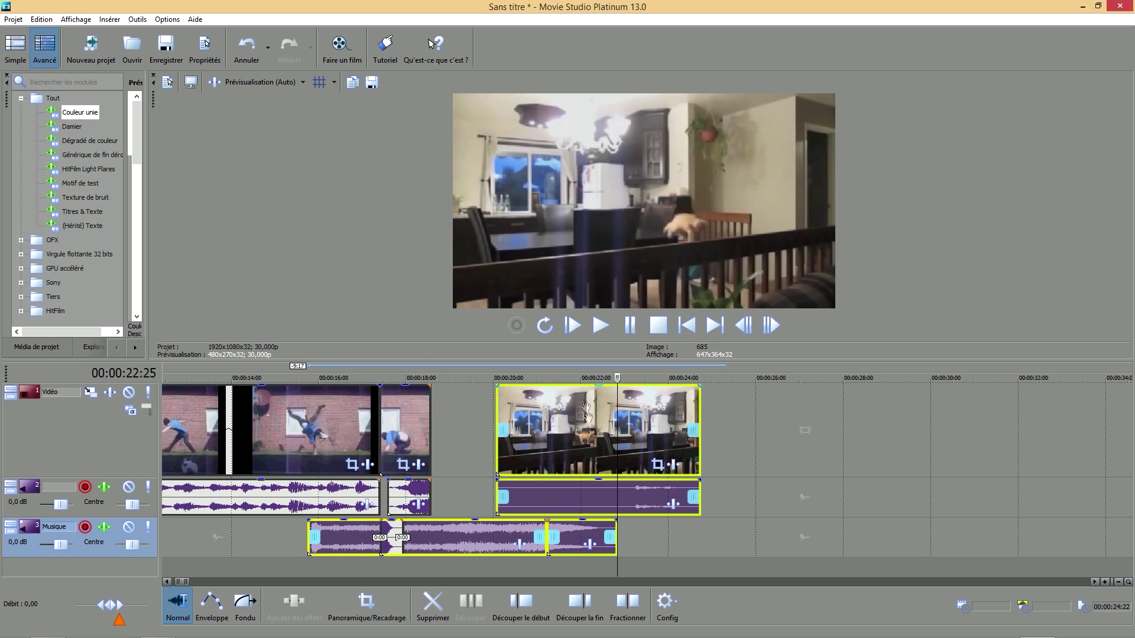
drag(554, 429, 696, 430)
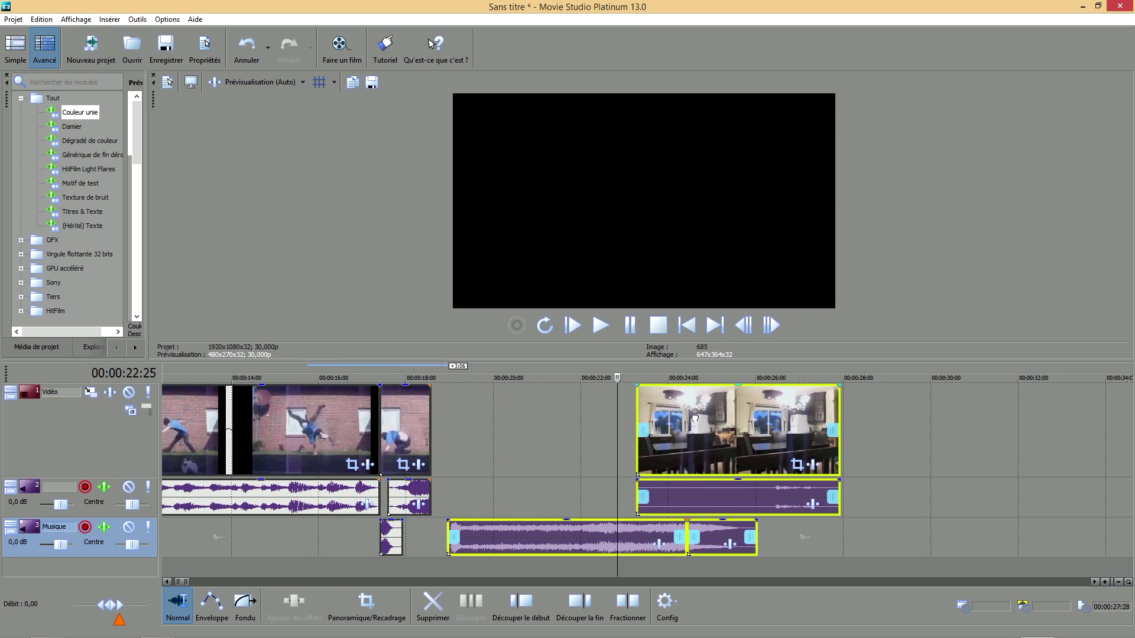
drag(710, 541, 781, 536)
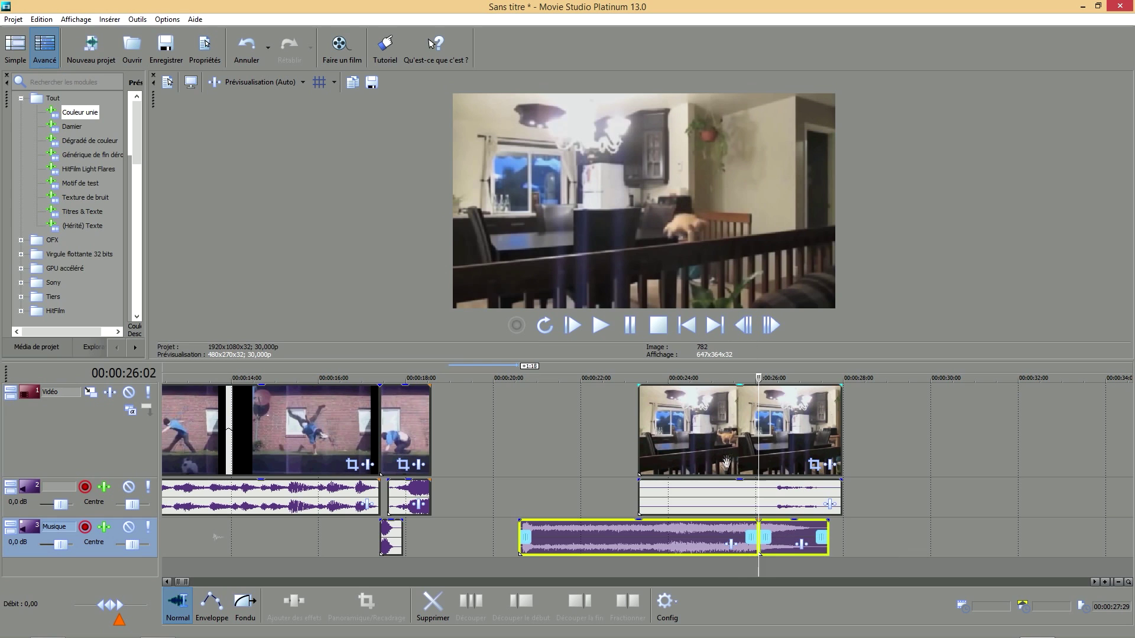
Split the first drum-roll piece at the start of the indoor clip, 00:00:23:09, and delete the part before it
click(637, 384)
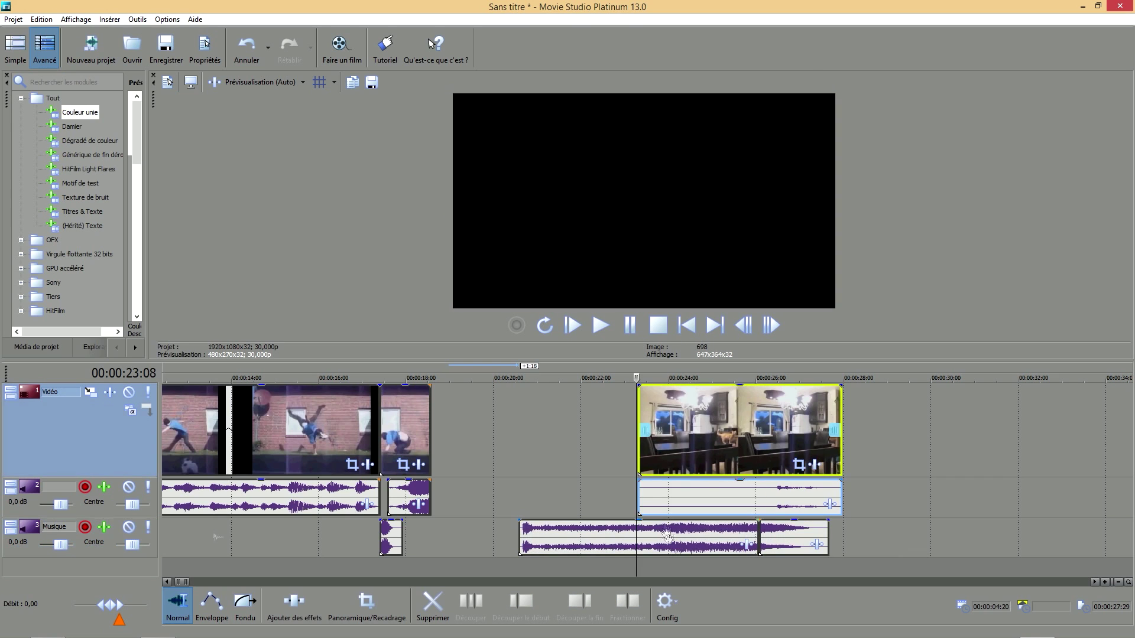
click(638, 377)
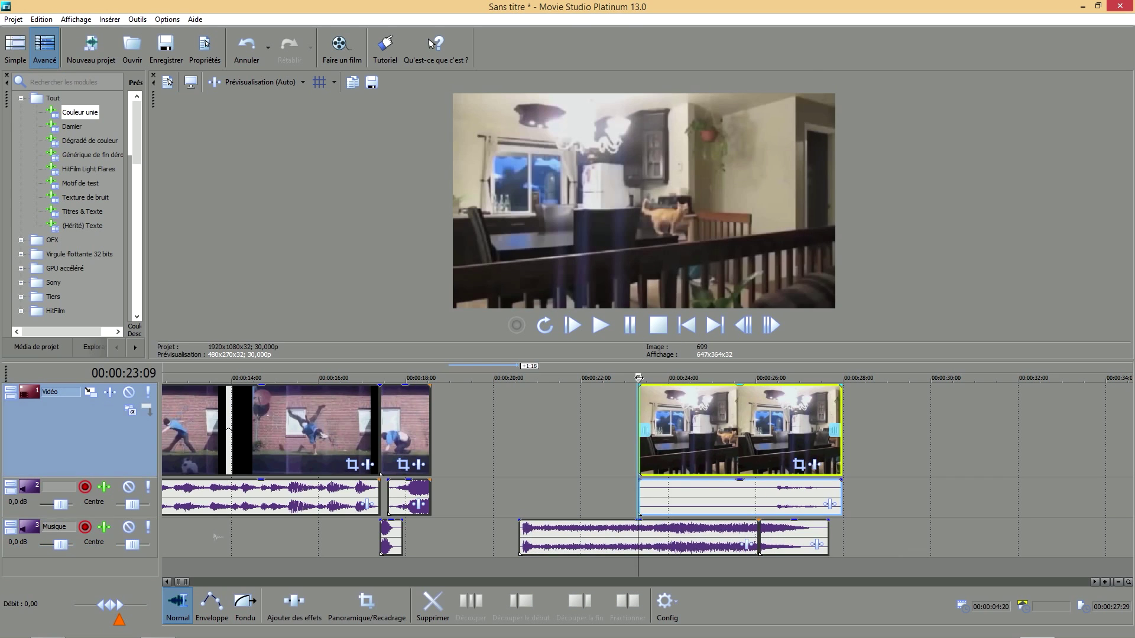
click(638, 541)
click(627, 603)
click(596, 547)
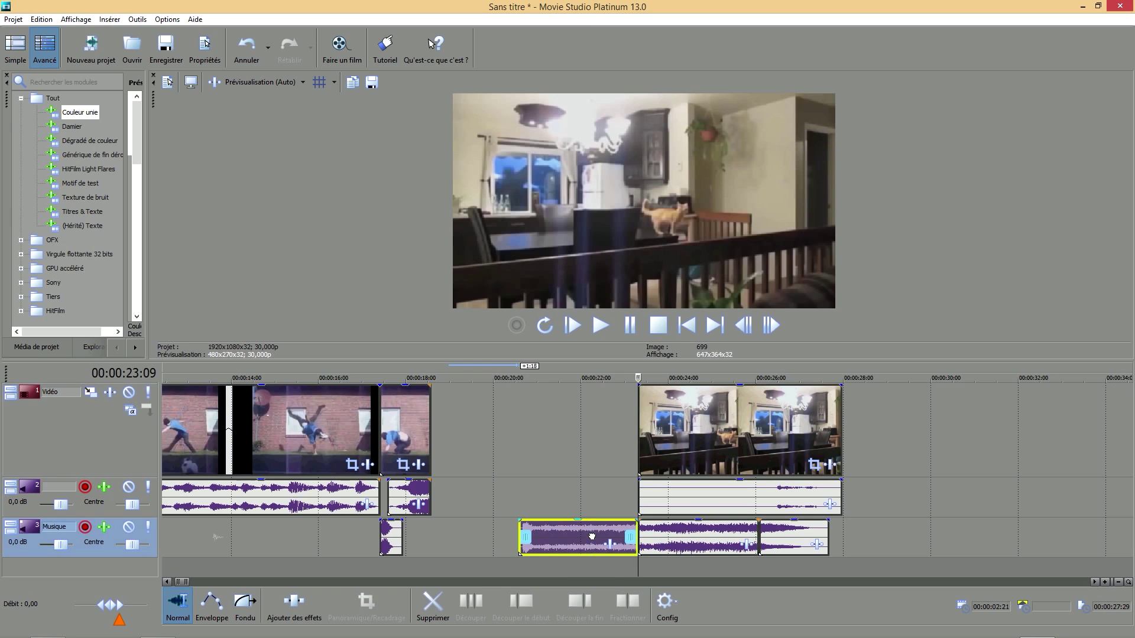
key(Delete)
Move the indoor clip, its audio and both drum-roll pieces together 3:12 earlier, toward the preceding footage
click(731, 441)
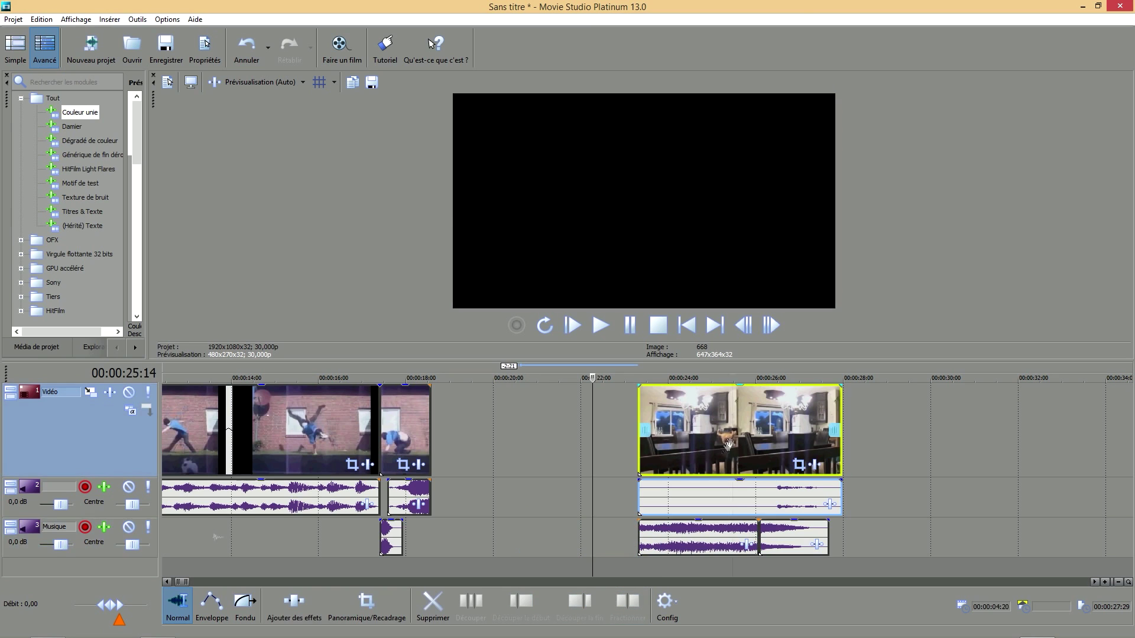
drag(714, 425, 563, 419)
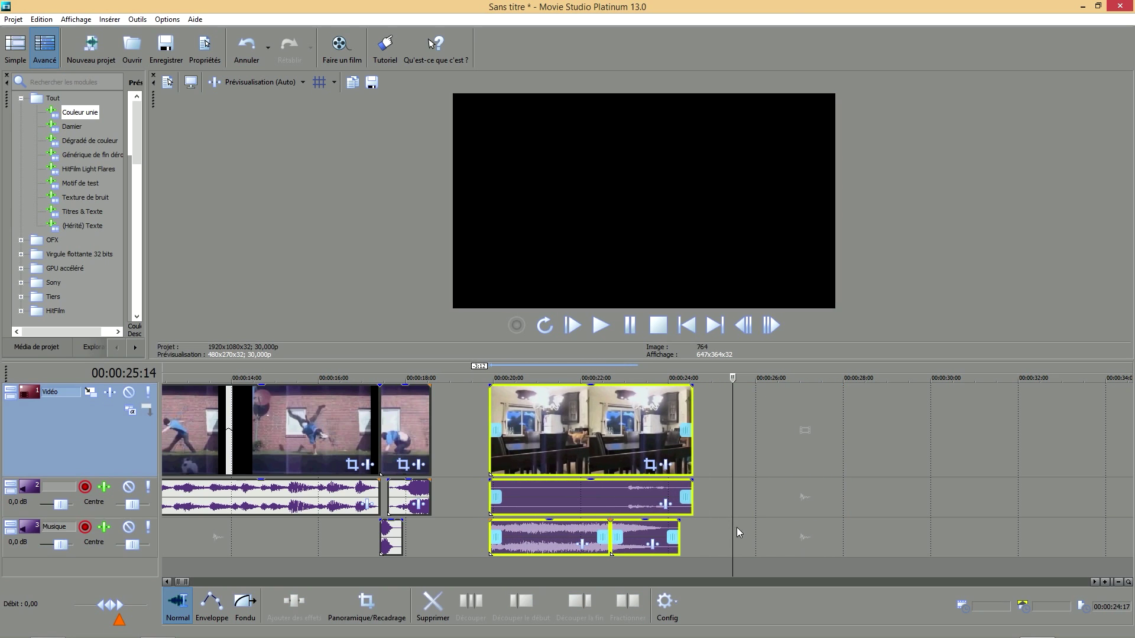
Nudge the selected indoor clip, its audio and both drum-roll pieces 2 frames later
key(KP_6)
Switch to Firefox and search Google Images for "chat roux png"
click(59, 630)
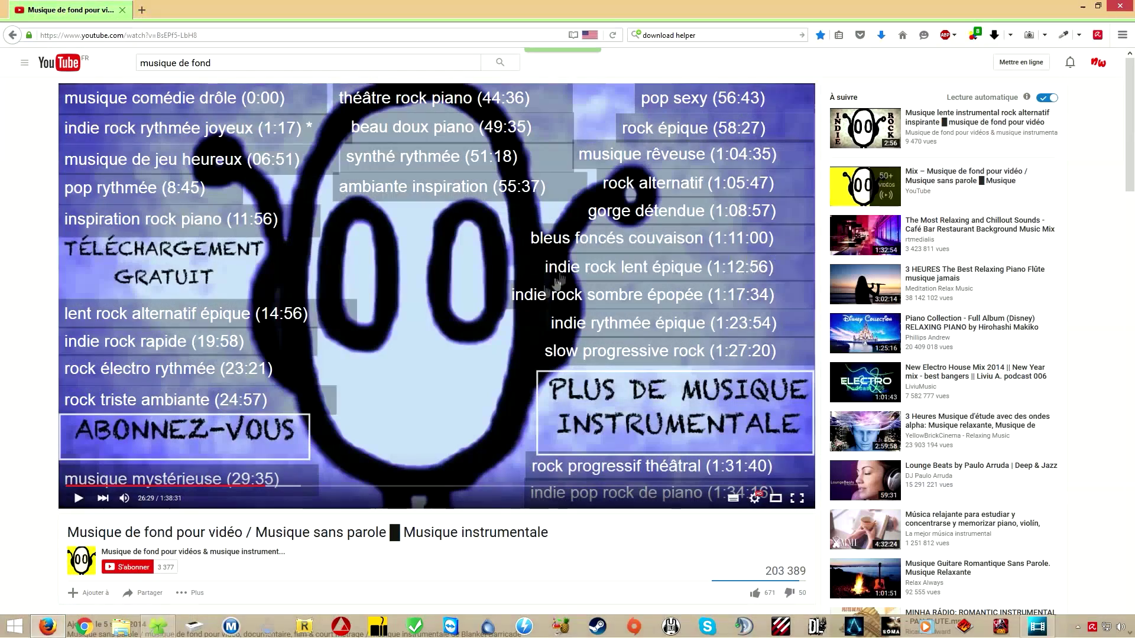
click(720, 32)
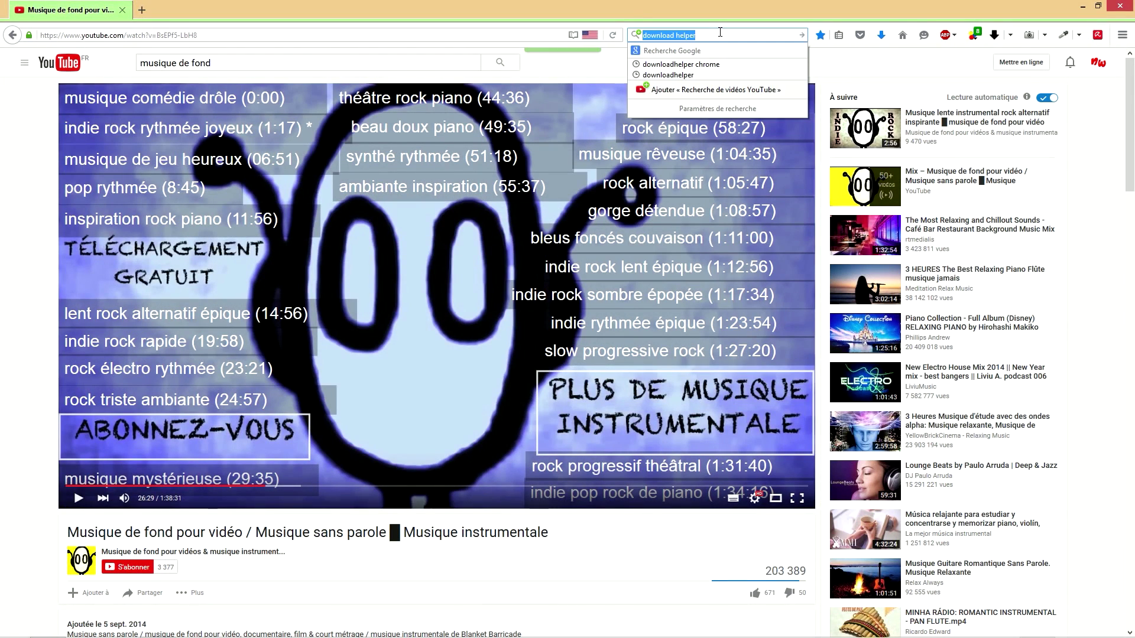
text(chat )
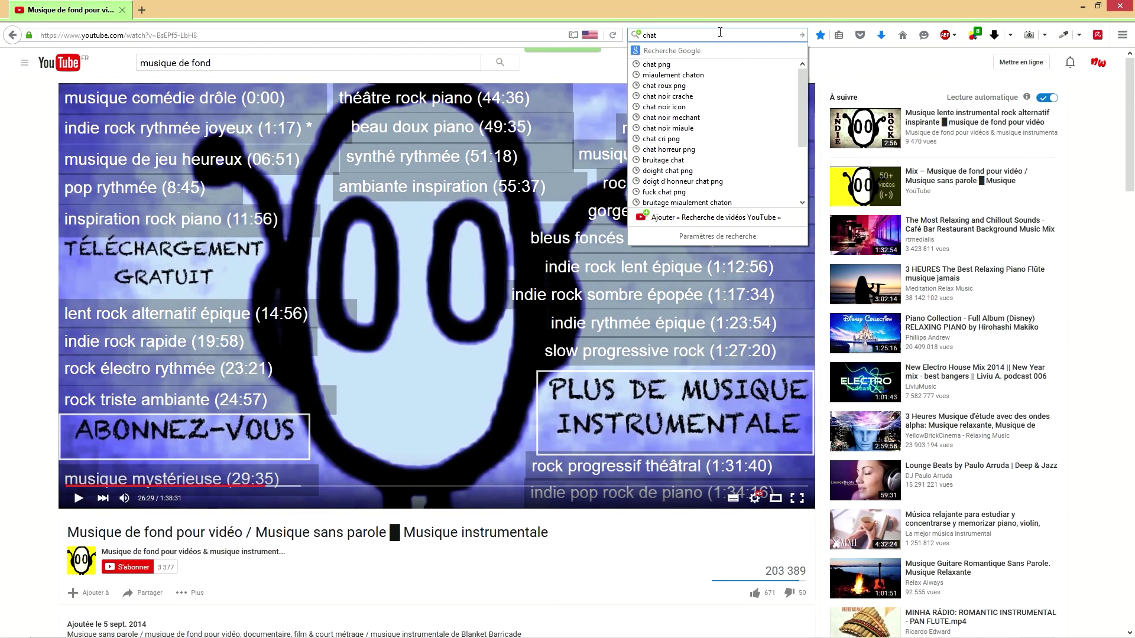
text(roux p)
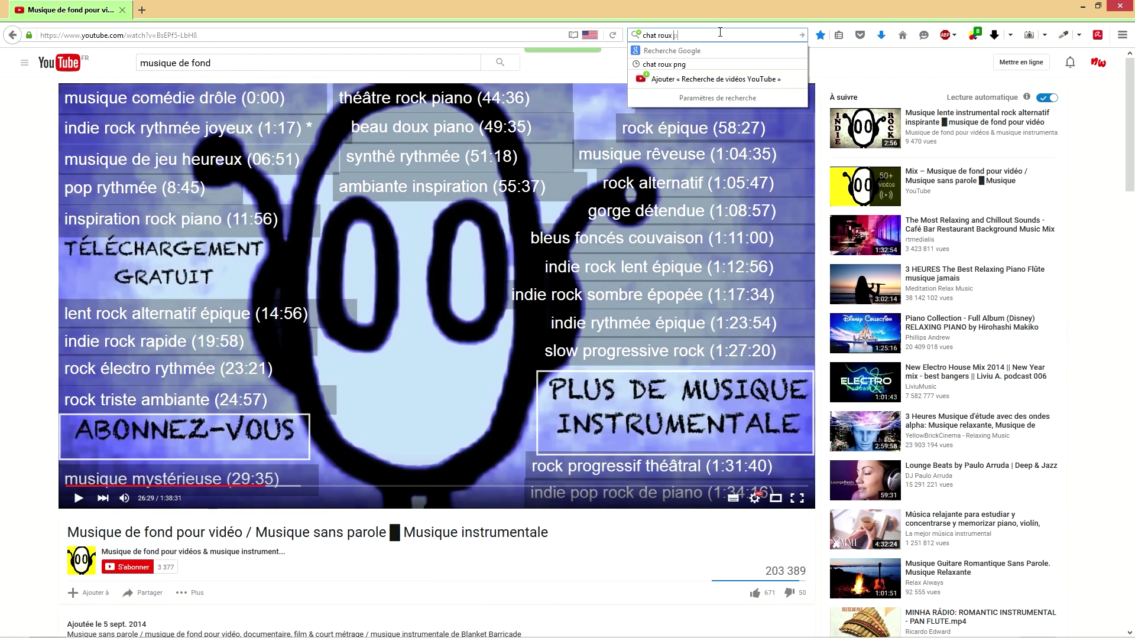
text(ng)
key(Return)
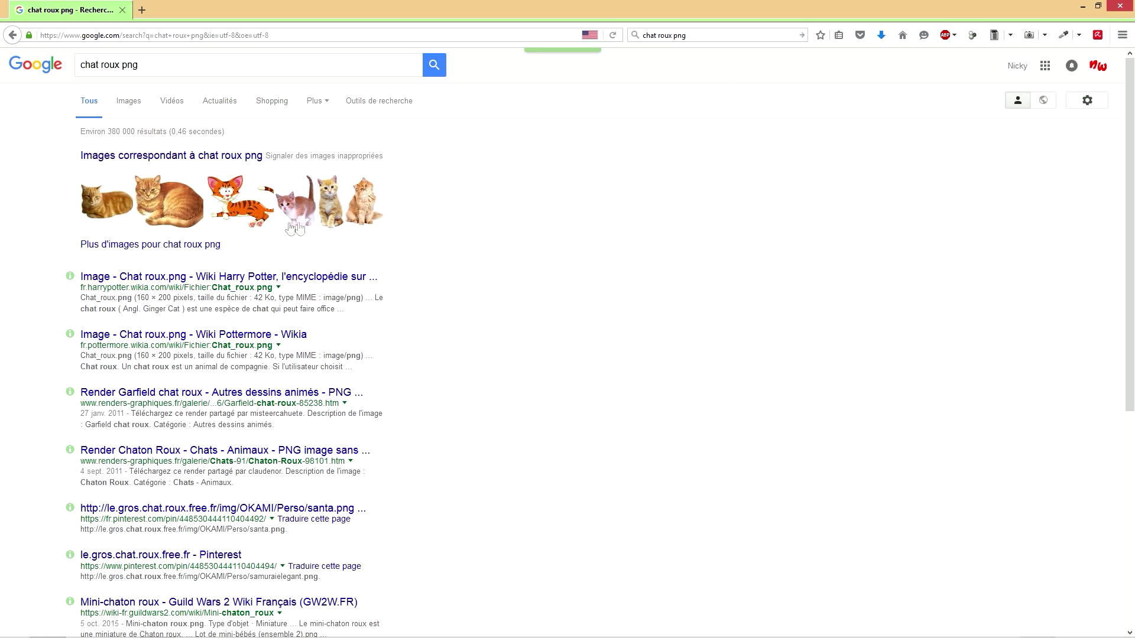
click(129, 102)
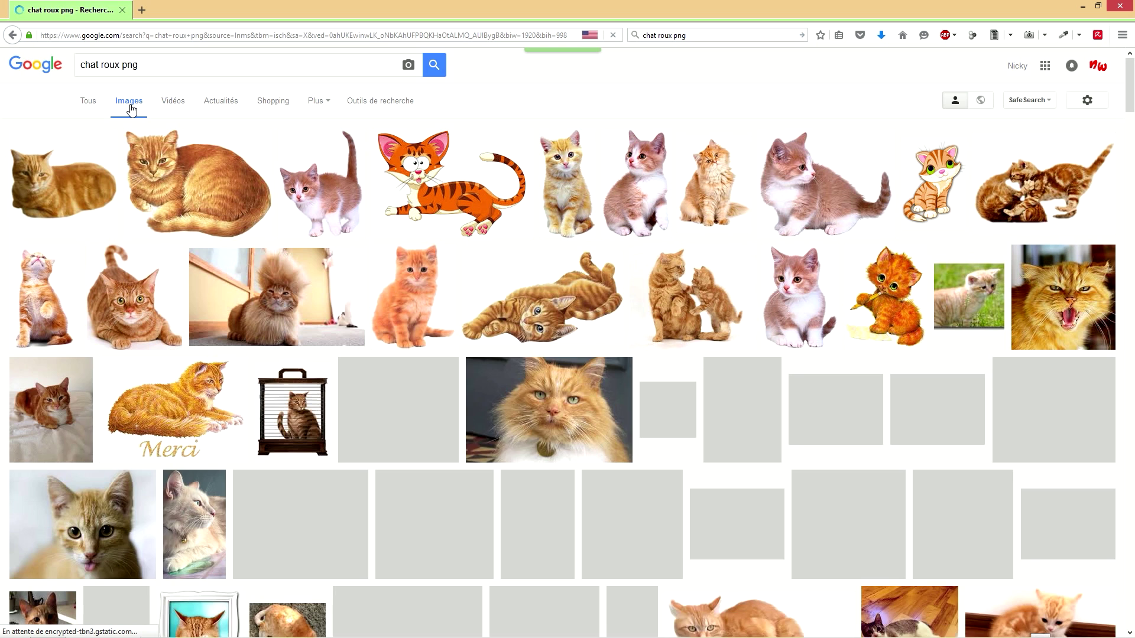
Preview the sitting ginger-and-white kitten image, try to save it as cat17.png, and return to Movie Studio
click(649, 186)
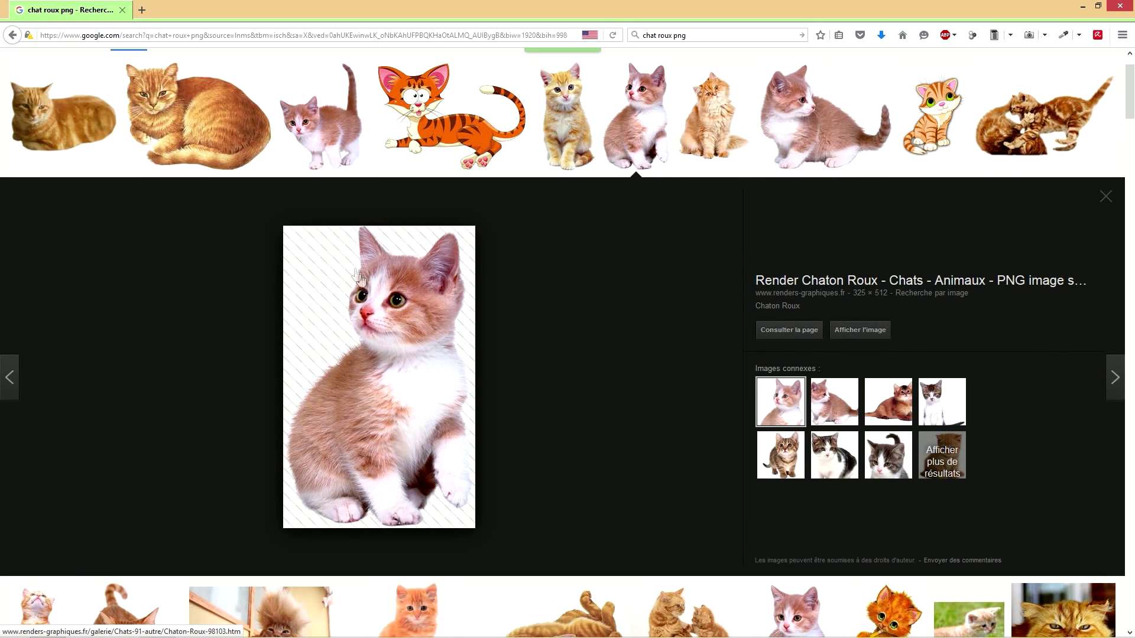
right_click(396, 365)
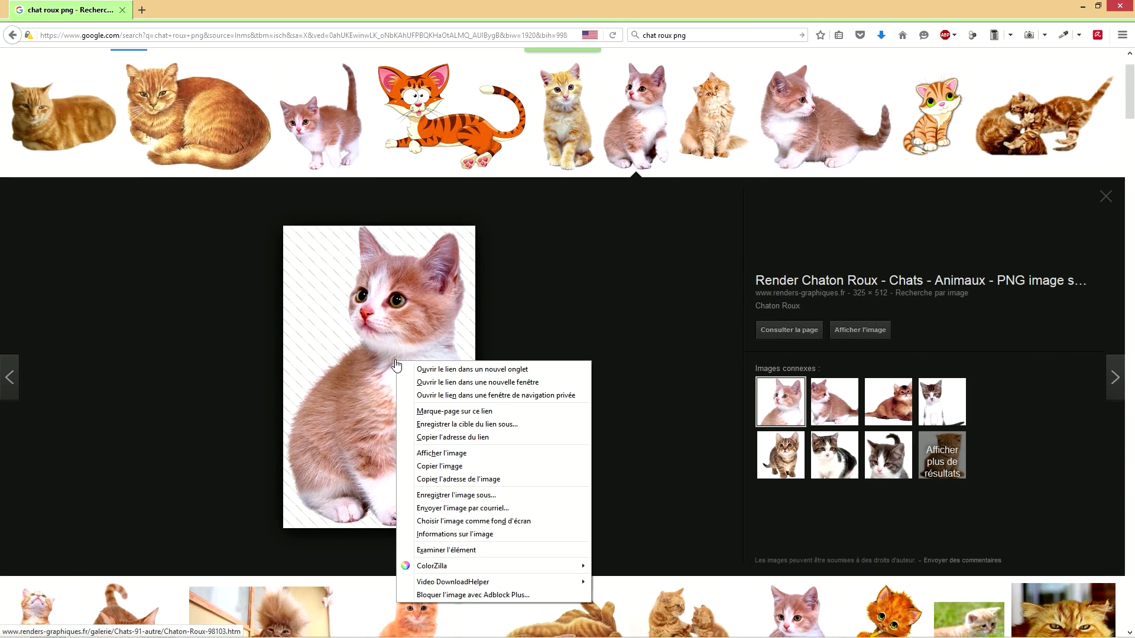
click(481, 501)
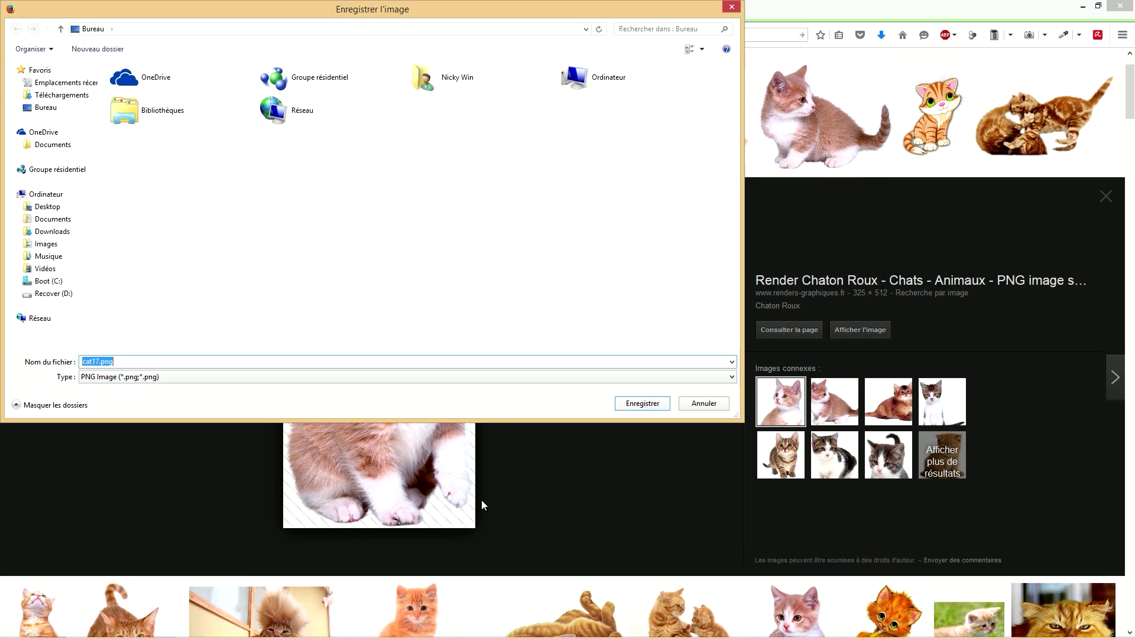
click(739, 5)
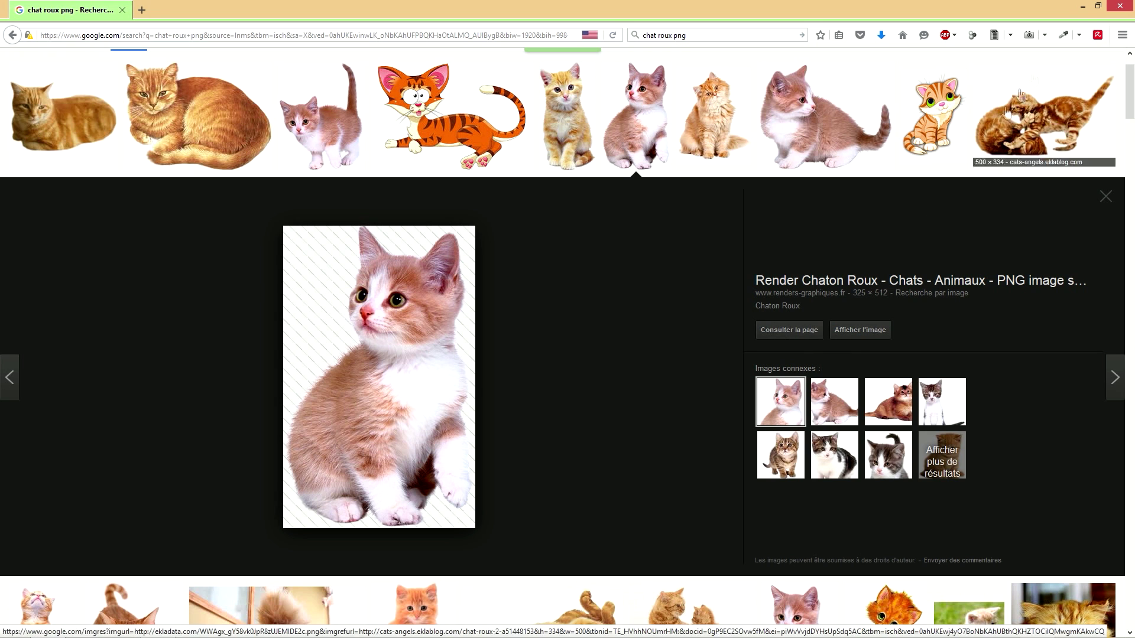
click(1082, 7)
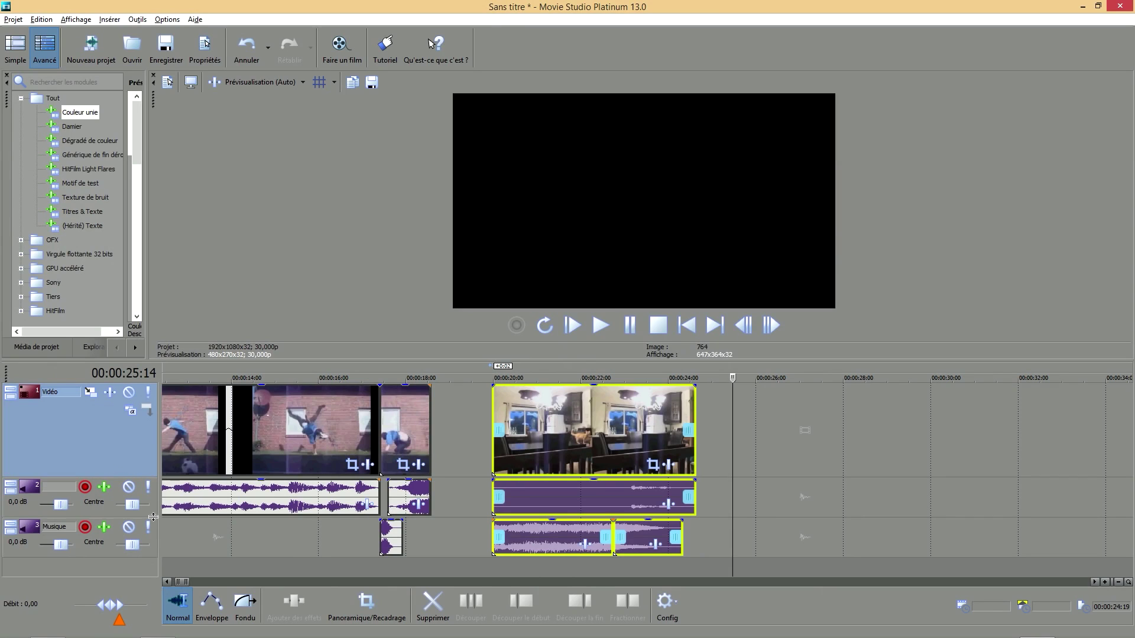
Insert a new video track above the footage and place the chat roux image on it at 00:00:23:05
right_click(76, 441)
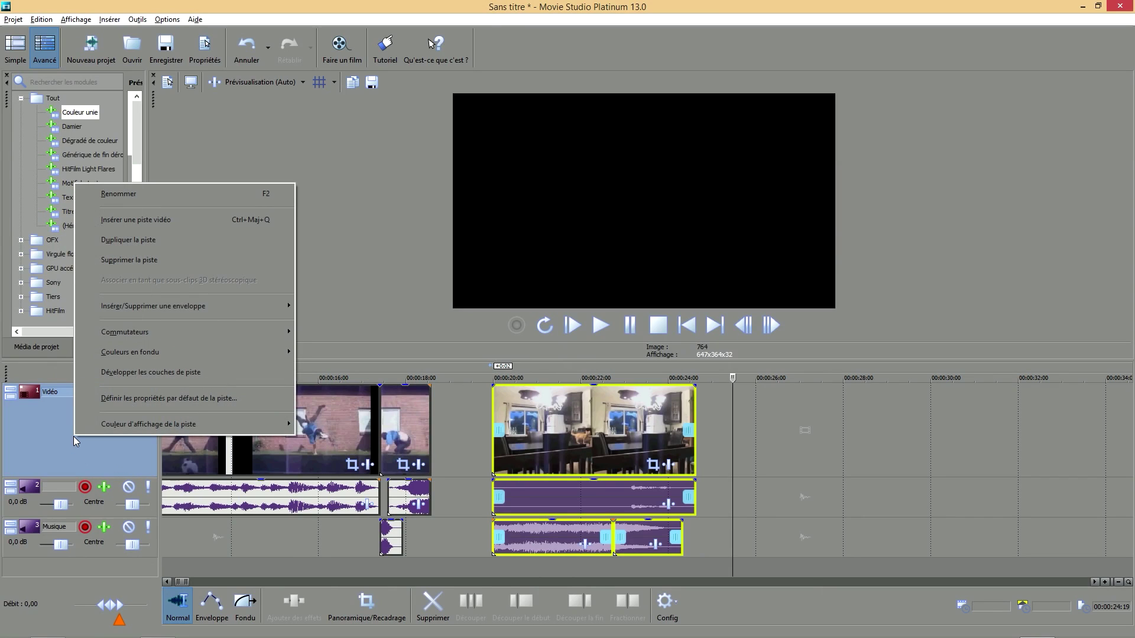
click(178, 219)
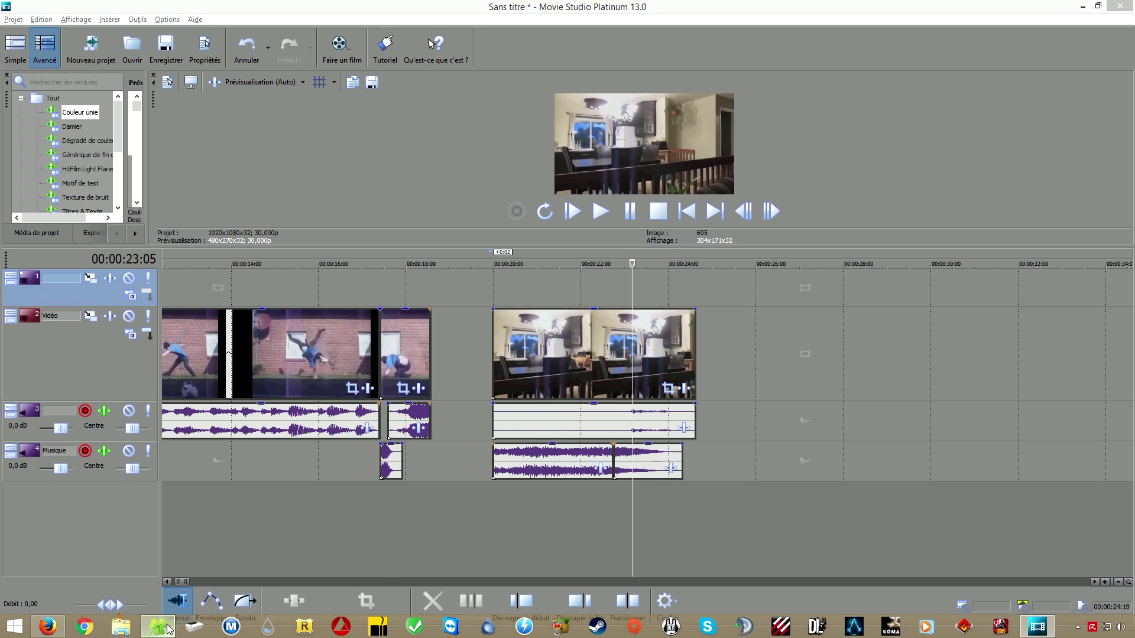
click(165, 625)
click(200, 209)
drag(197, 212, 638, 287)
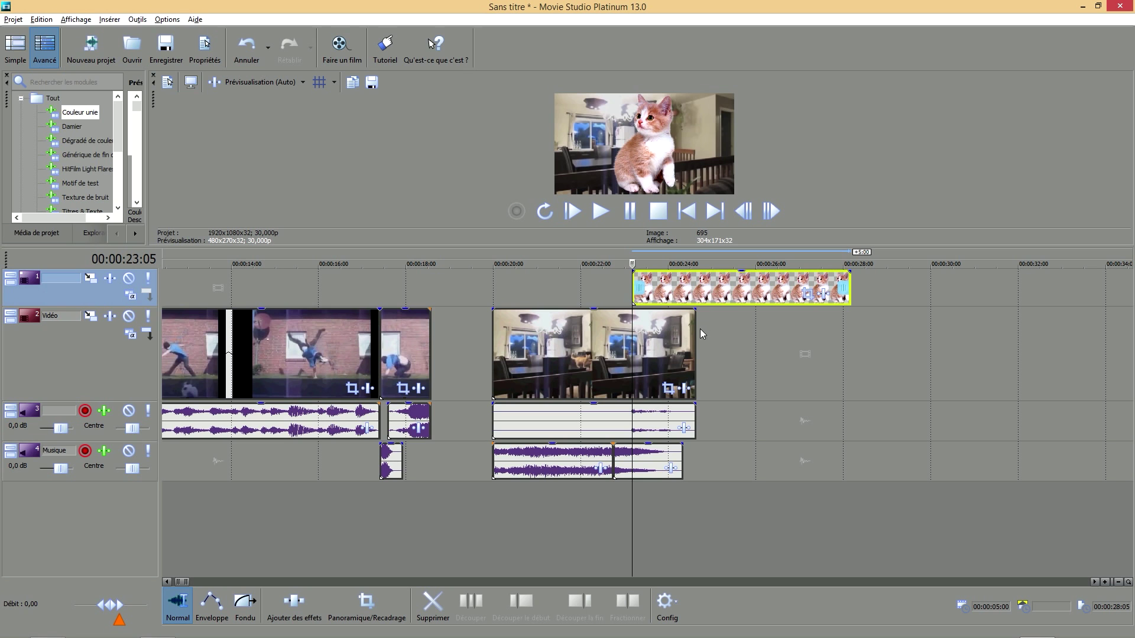
Open the pan/crop settings of the kitten image and move the window clear of the preview
click(658, 273)
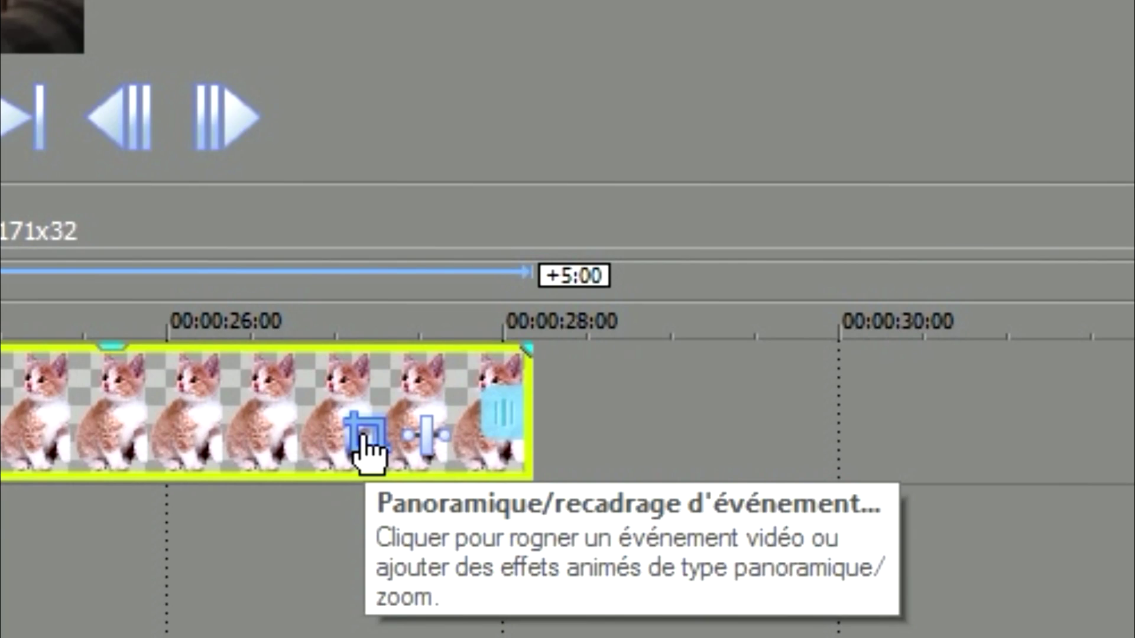
click(361, 438)
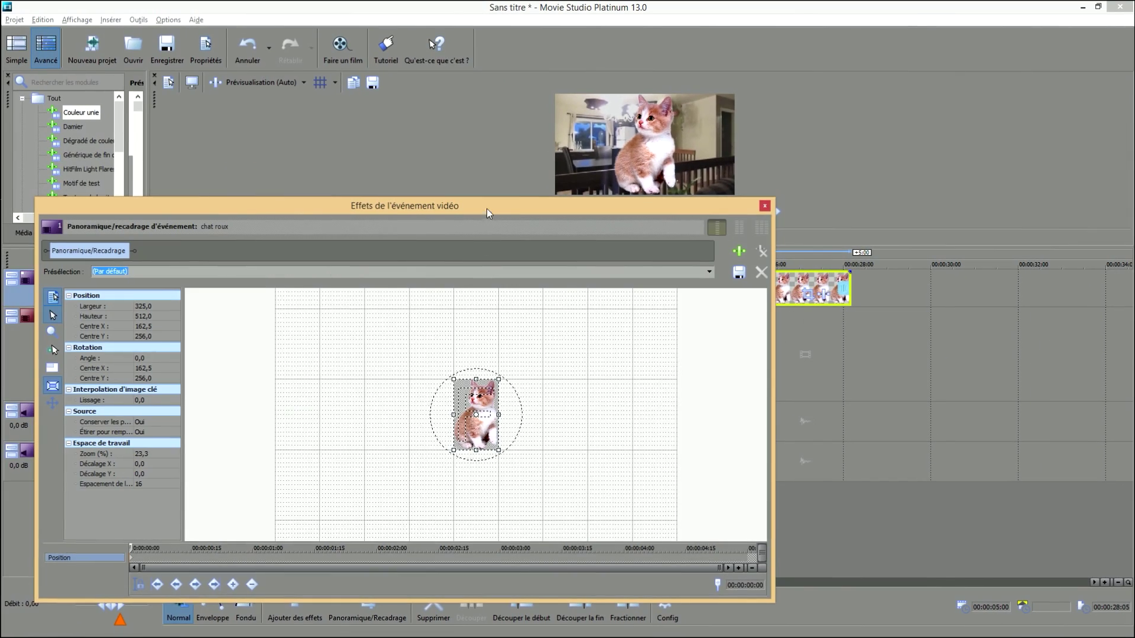
drag(487, 208, 448, 227)
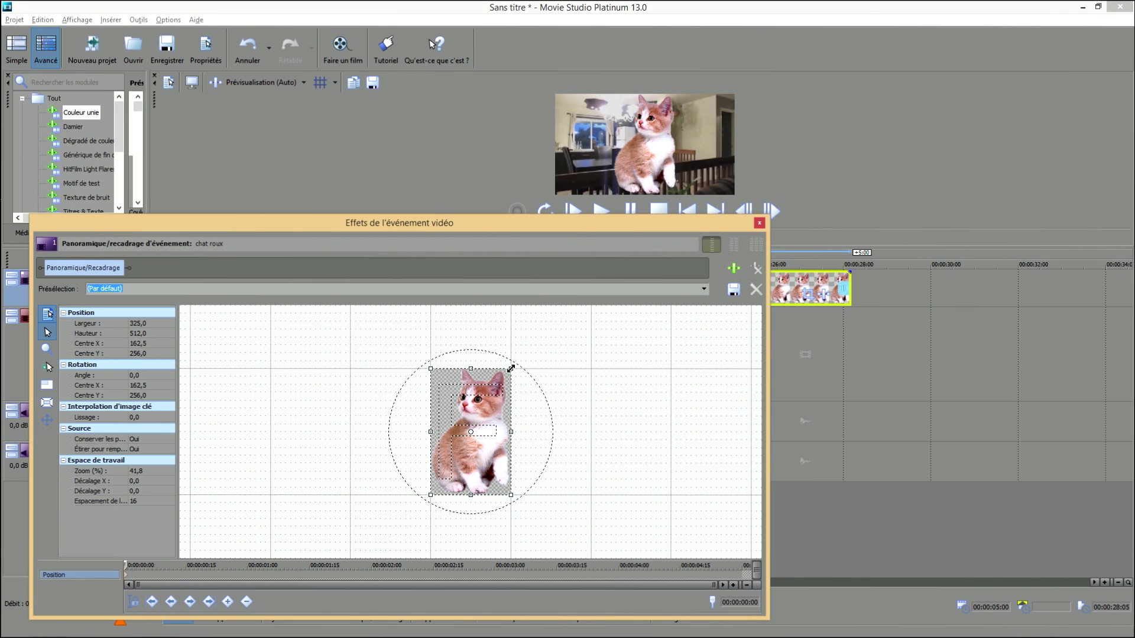
Try resizing the kitten's crop frame with different aspect-lock and centre-scaling options, ending at 322.6 × 509.6
drag(510, 369, 557, 447)
mouse_move(497, 385)
mouse_down()
mouse_move(542, 353)
mouse_move(603, 406)
mouse_move(438, 426)
mouse_move(542, 364)
mouse_move(601, 360)
mouse_move(578, 353)
mouse_move(511, 369)
mouse_up()
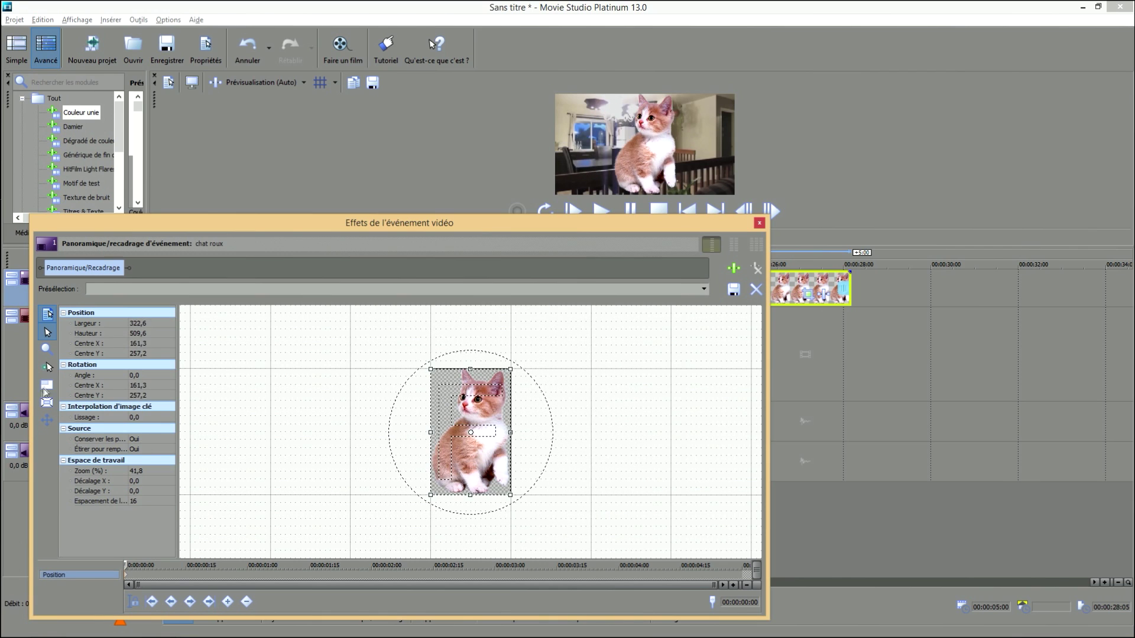
click(48, 389)
drag(512, 369, 566, 378)
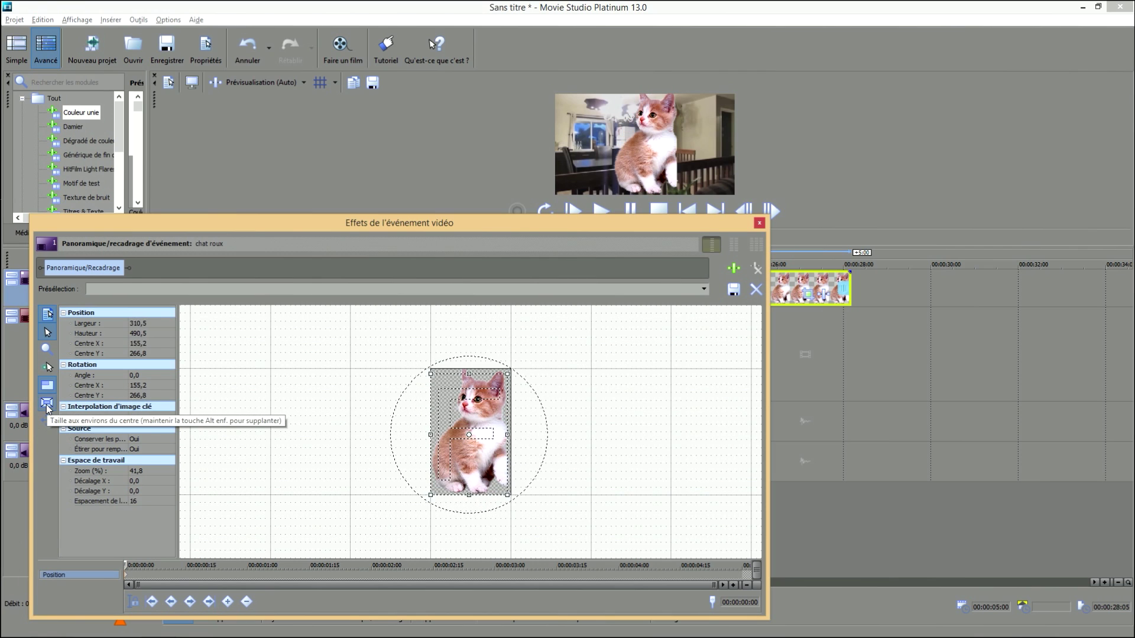
mouse_move(510, 374)
mouse_down()
mouse_move(519, 357)
mouse_move(482, 414)
mouse_move(504, 377)
mouse_move(475, 408)
mouse_move(472, 391)
mouse_move(562, 367)
mouse_move(498, 385)
mouse_move(511, 370)
mouse_up()
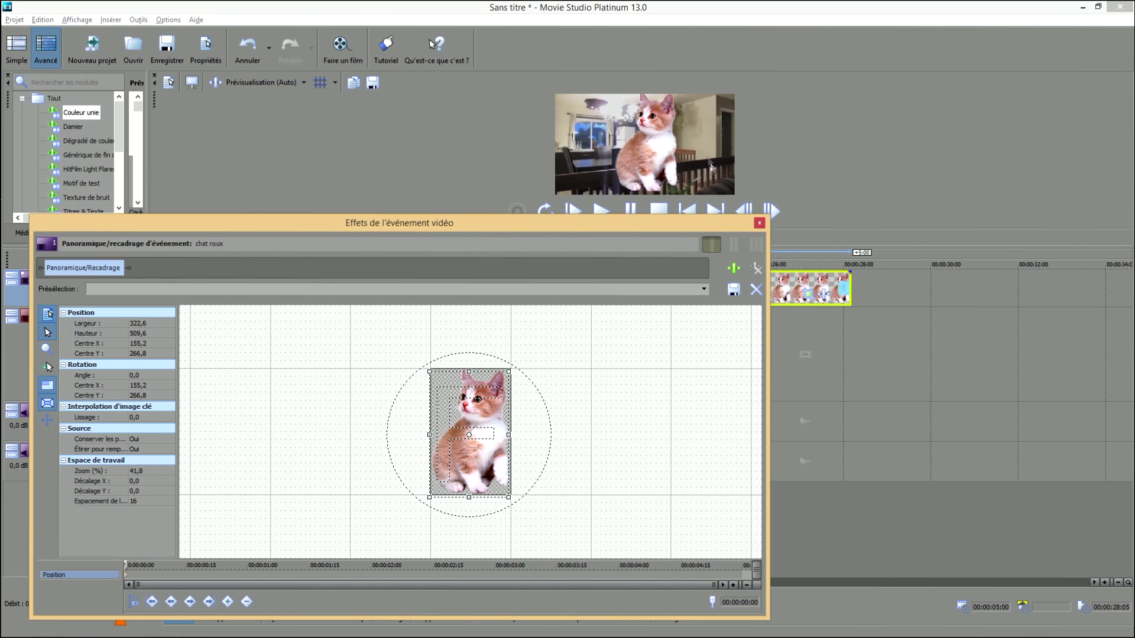
Resize the crop frame freely to 583.5 wide and 103.0 high, centred at 175.6, 568.4, just below the kitten
drag(509, 435, 526, 433)
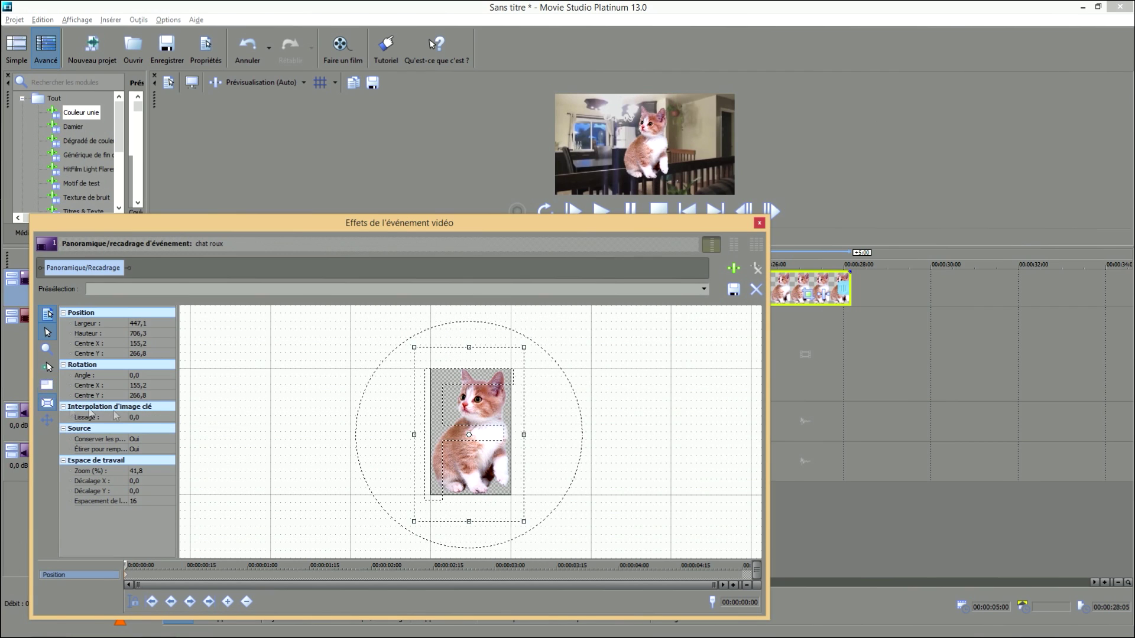
drag(522, 435, 545, 436)
drag(480, 347, 474, 496)
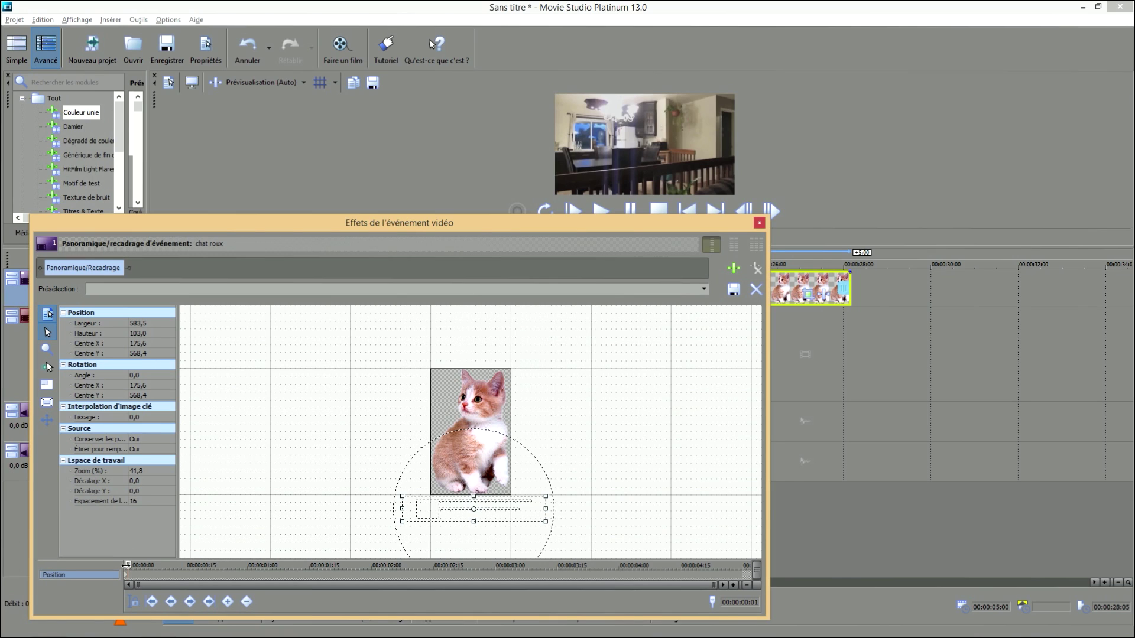
Add a position keyframe at 00:00:01:27 in the kitten's pan/crop timeline and reduce its frame height to 98.2
drag(132, 565, 536, 579)
drag(467, 581, 481, 581)
drag(168, 574, 160, 575)
drag(159, 576, 338, 568)
click(228, 601)
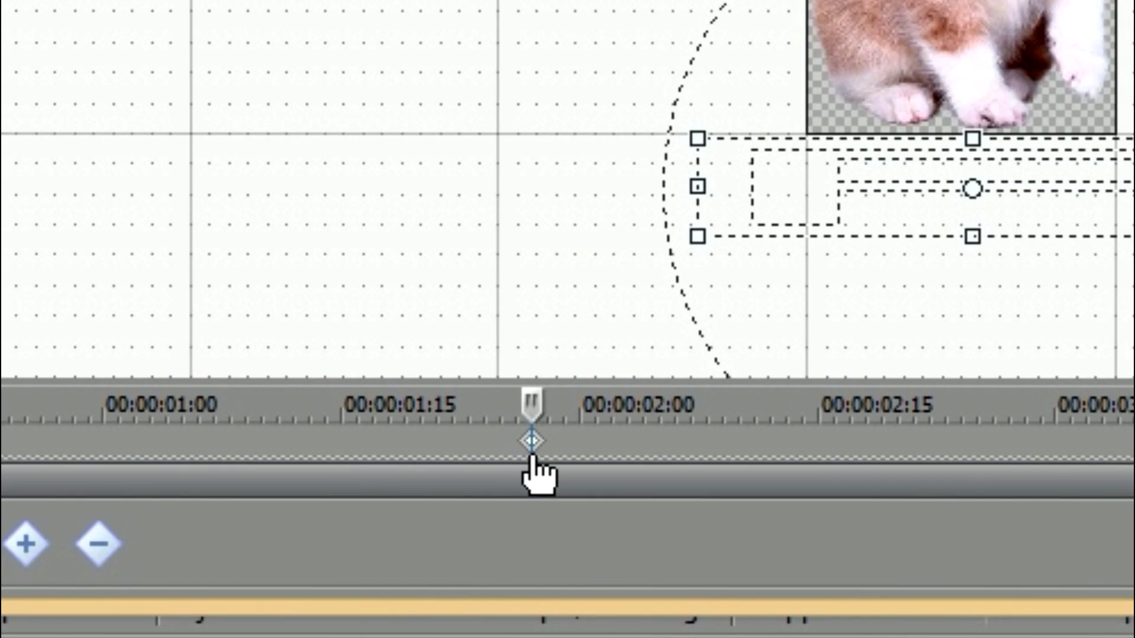
click(531, 442)
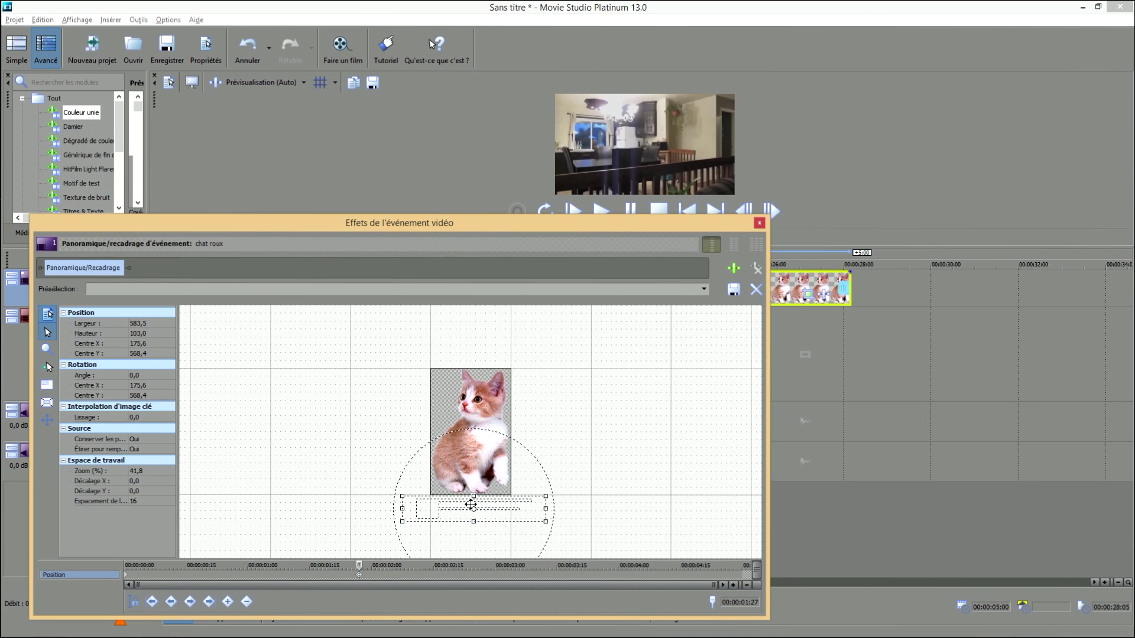
mouse_move(474, 496)
mouse_down()
mouse_move(480, 373)
mouse_move(475, 498)
mouse_up()
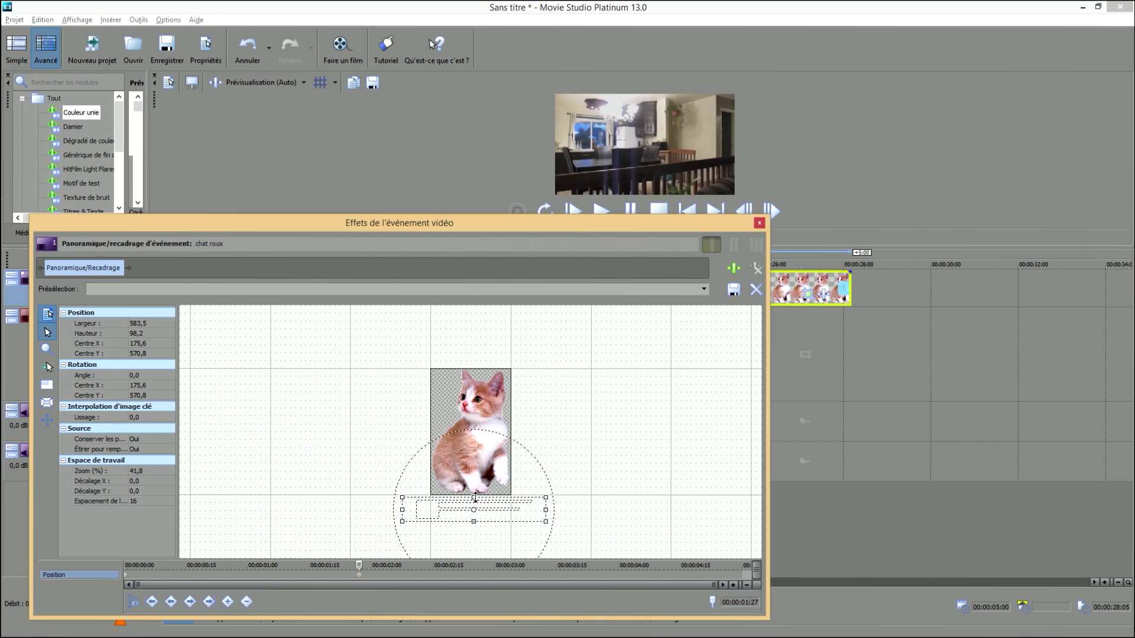
At the starting keyframe, place the crop frame above the kitten, sized 625.6 × 261.5 and centred at 157.4, -451.2
click(127, 578)
drag(508, 513, 474, 327)
scroll(502, 338, down, 1)
drag(515, 372, 524, 319)
scroll(524, 319, down, 1)
drag(519, 358, 503, 340)
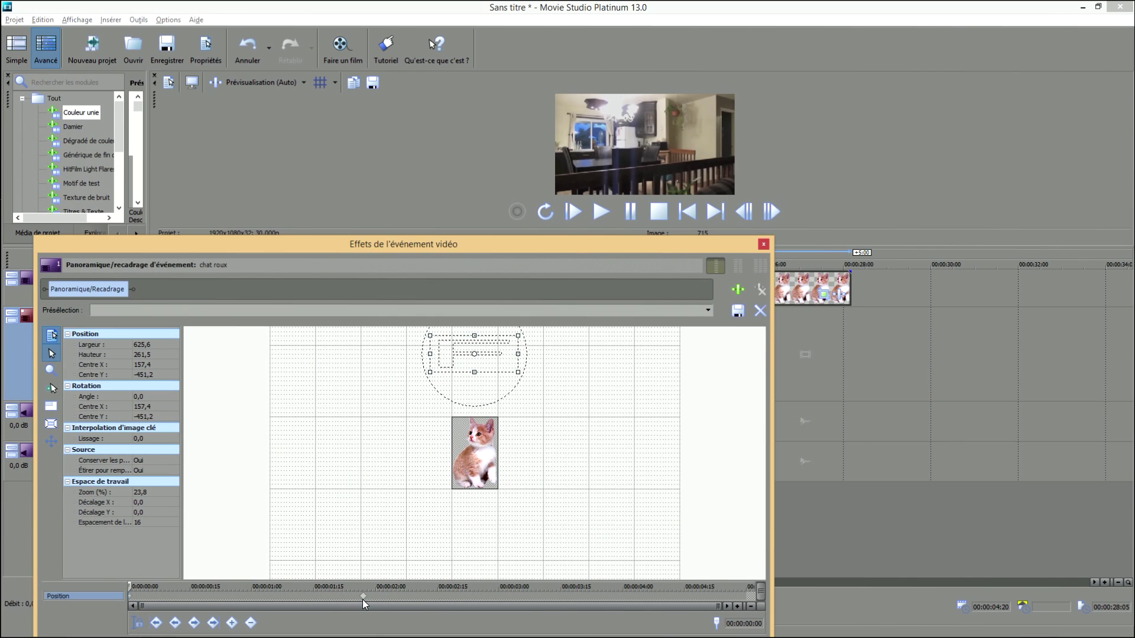
Set the crop frame at the 00:00:01:27 keyframe to 655.1 × 902.1, centred at 173.5, 84.7, and play back the kitten's entrance
click(363, 599)
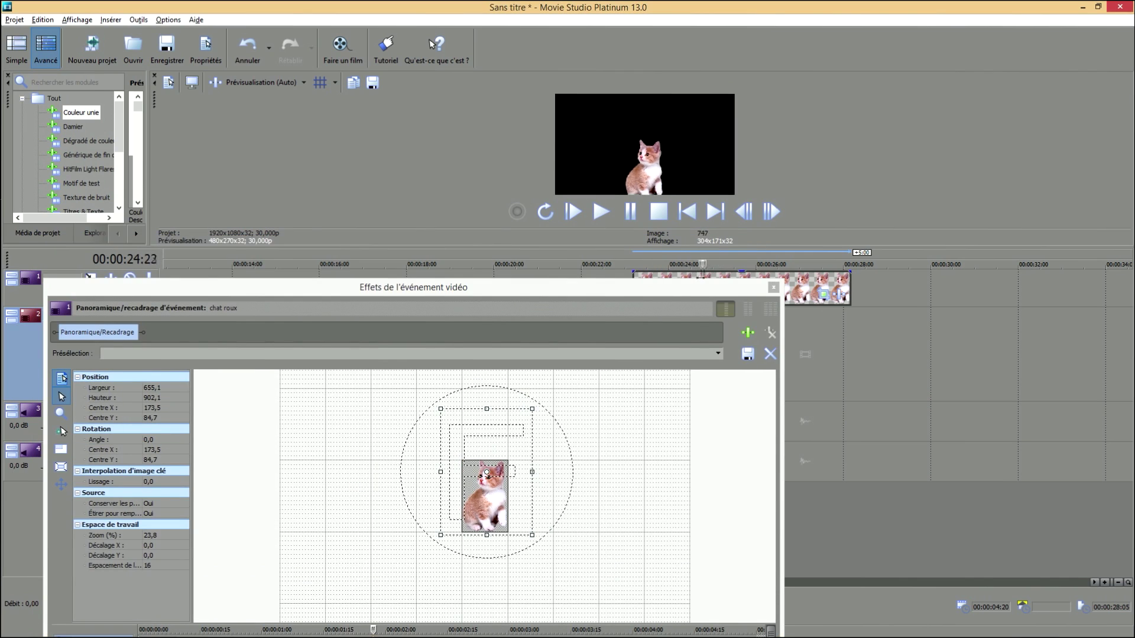
click(772, 287)
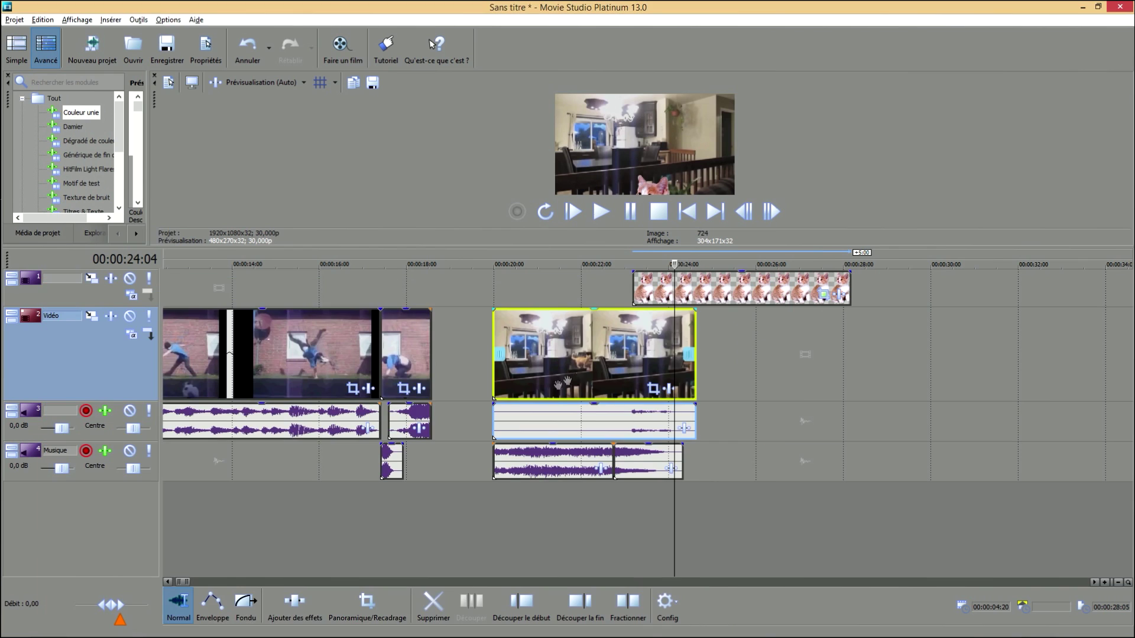
click(598, 212)
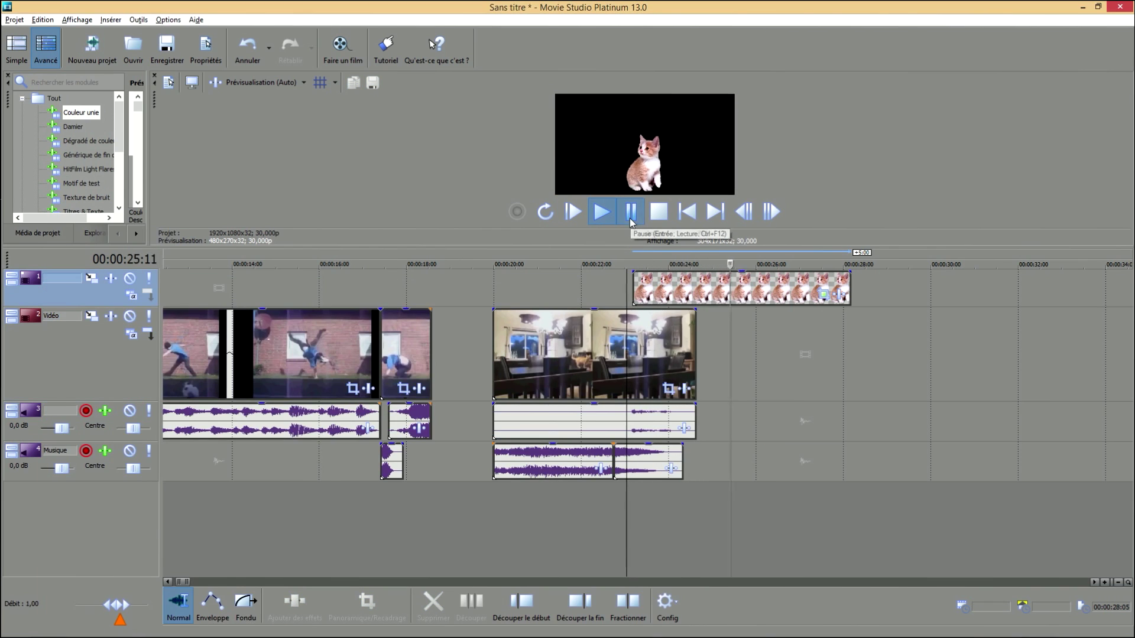
click(661, 349)
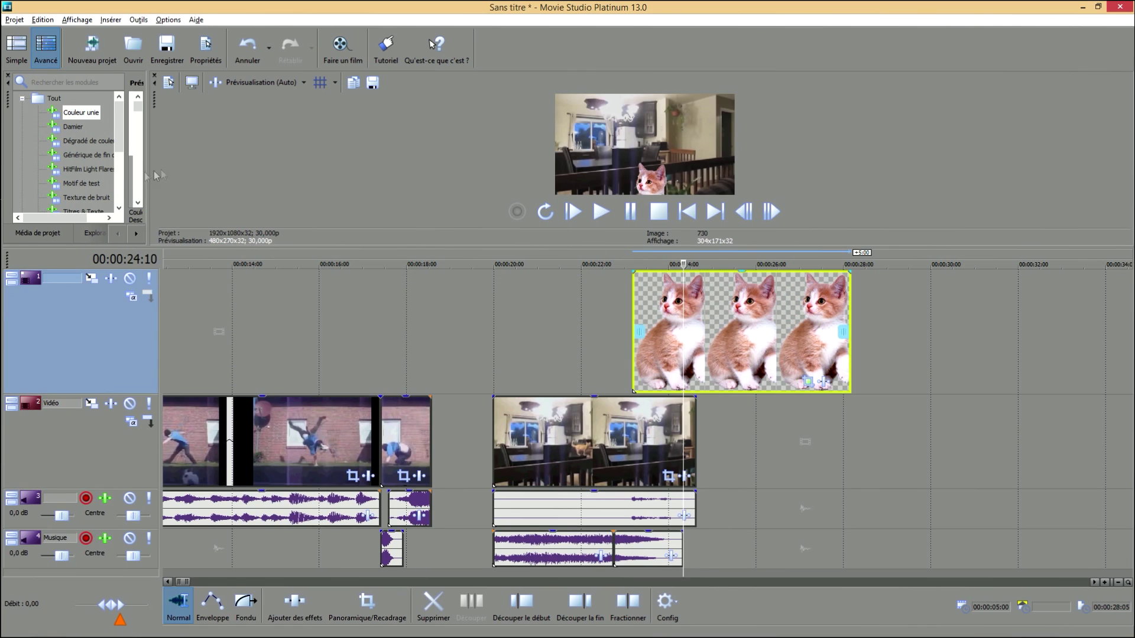
Apply the default Effet croisé transition to the start of the kitten image and dismiss its settings
drag(149, 162, 267, 163)
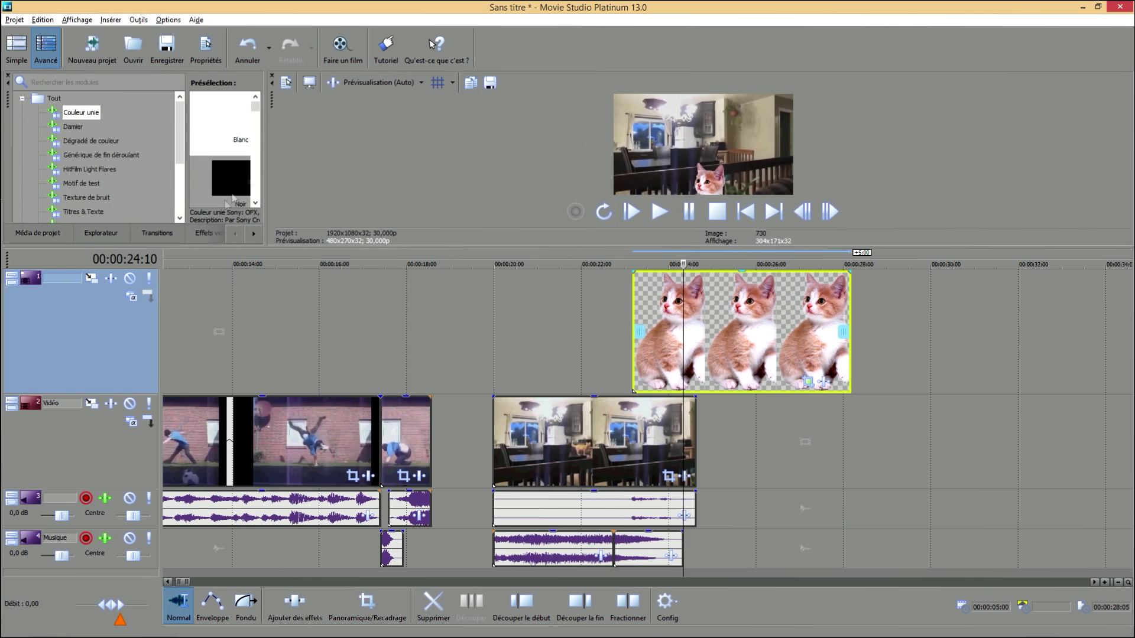
drag(199, 244, 199, 297)
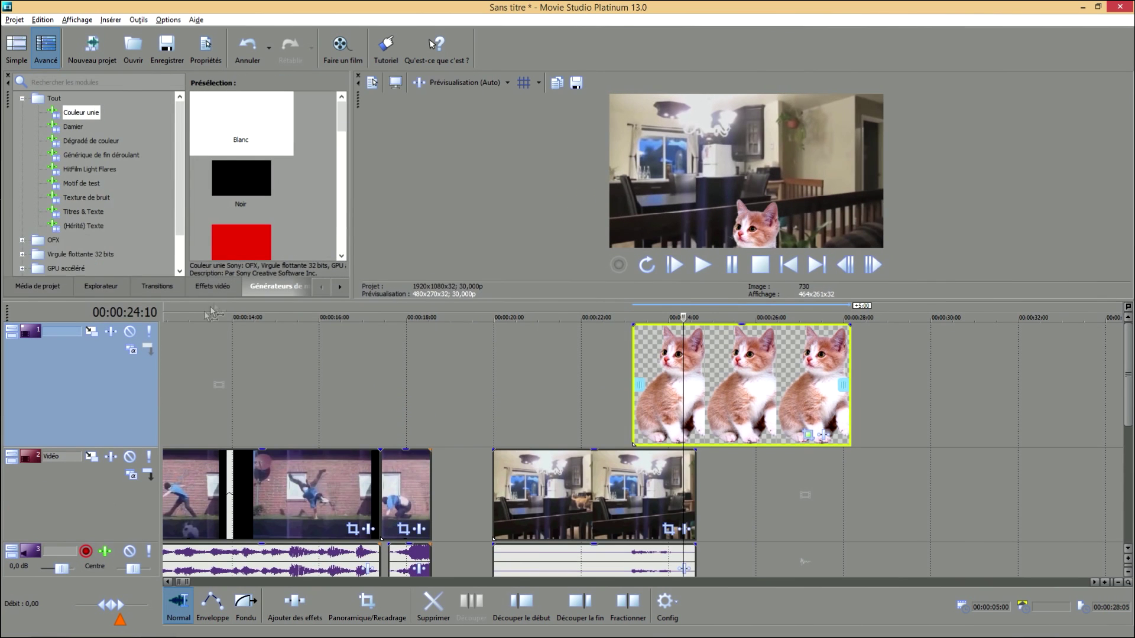
click(154, 289)
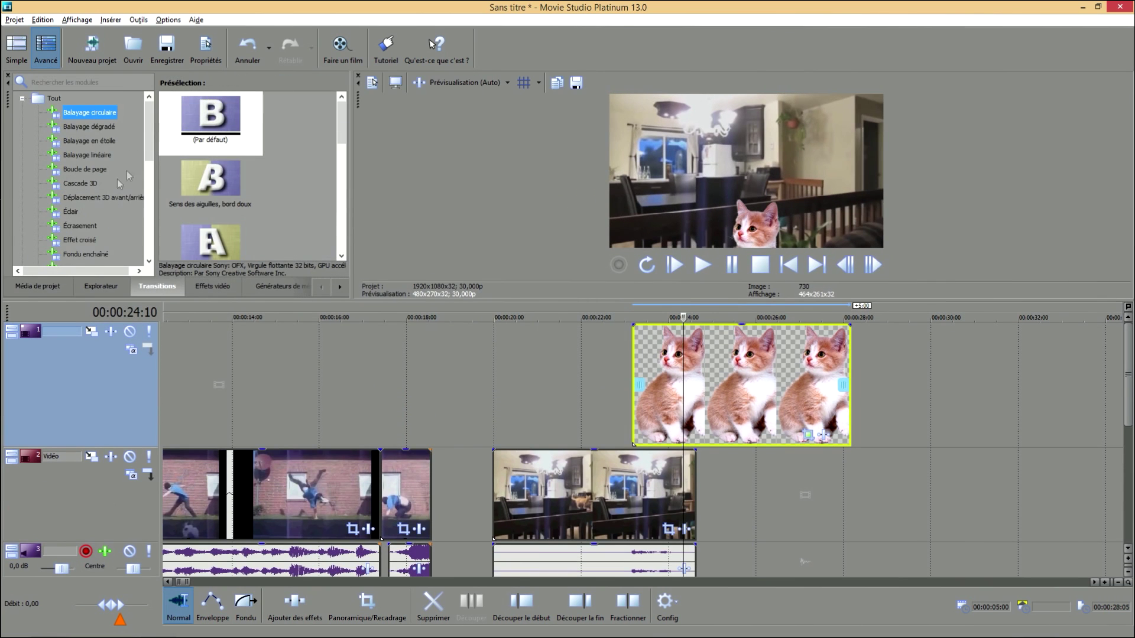
scroll(132, 145, down, 2)
scroll(131, 145, up, 2)
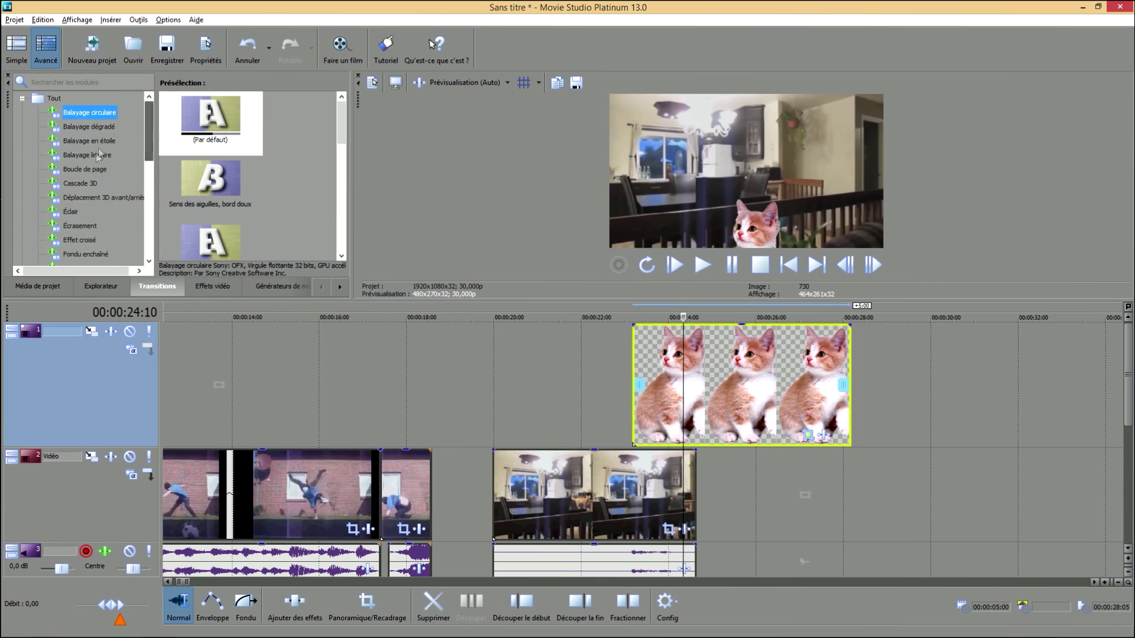
click(80, 240)
click(214, 111)
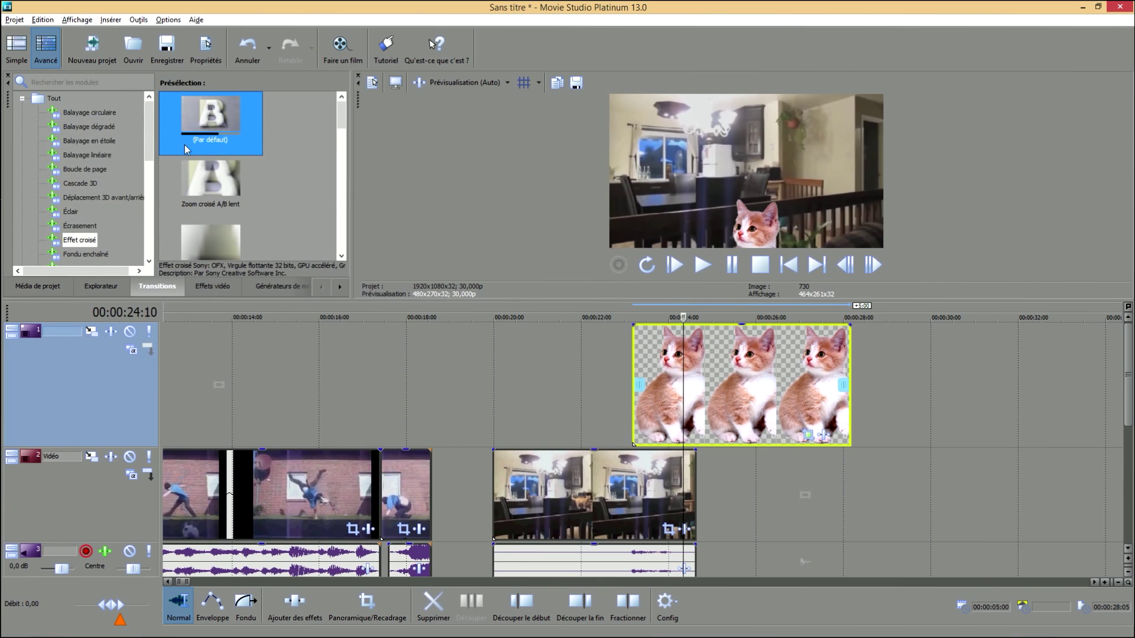
drag(218, 131, 633, 410)
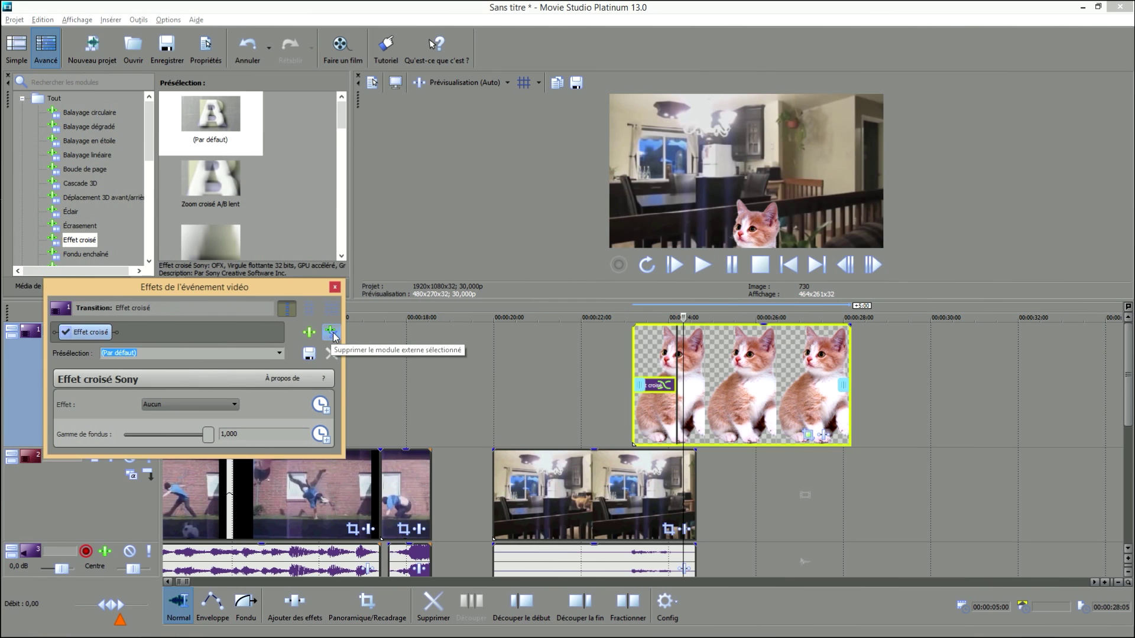
click(335, 286)
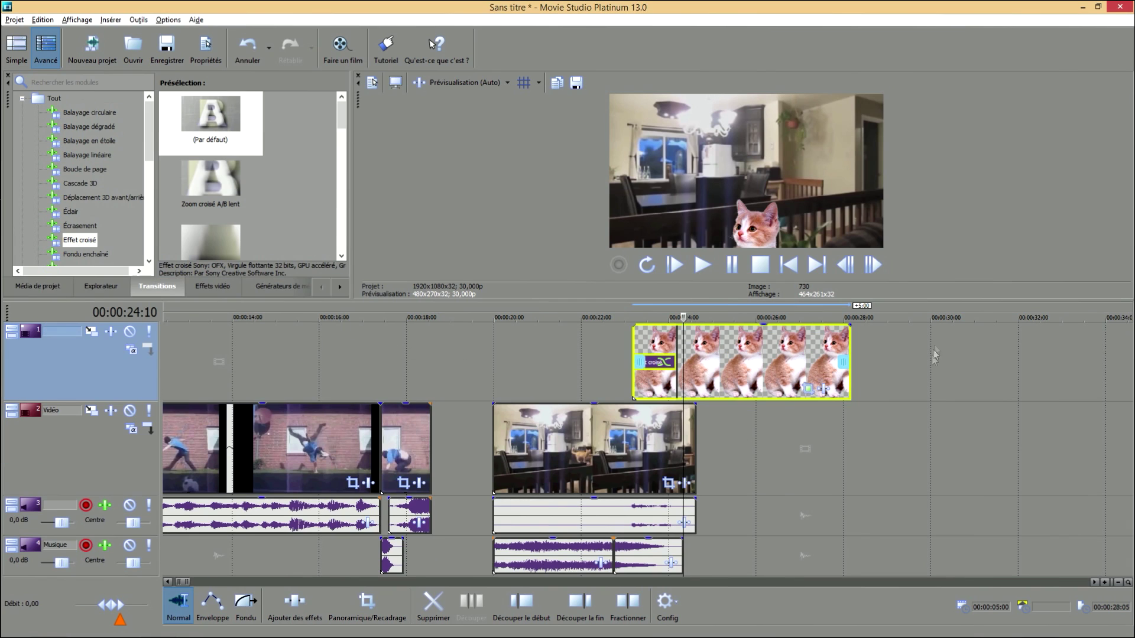
Insert a new audio track directly above the first existing audio track
drag(937, 302, 936, 251)
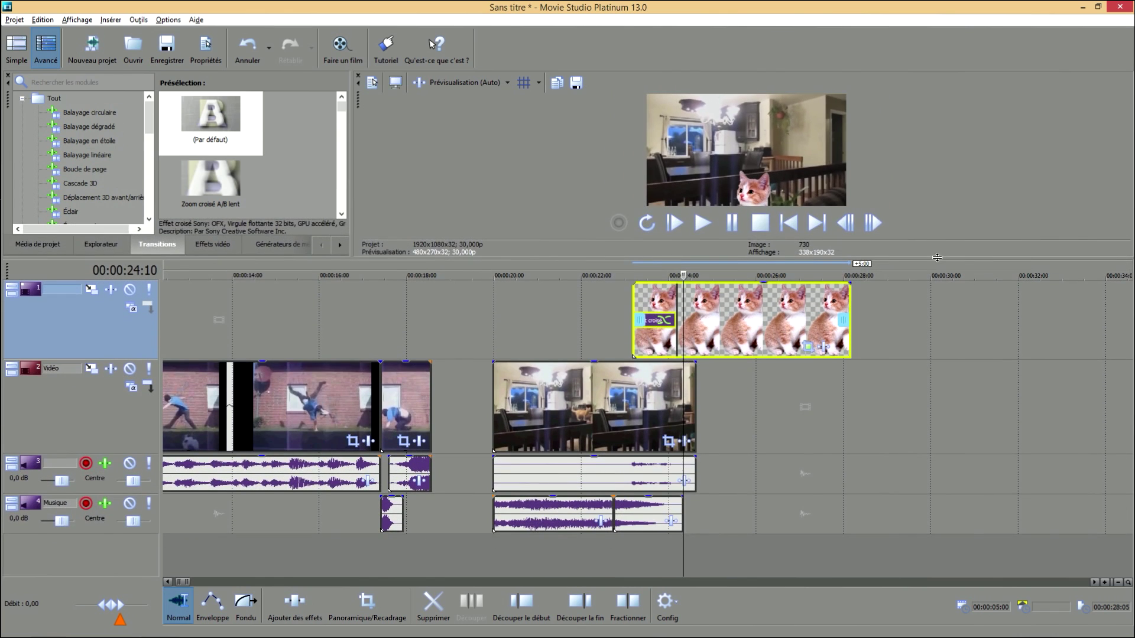
click(75, 534)
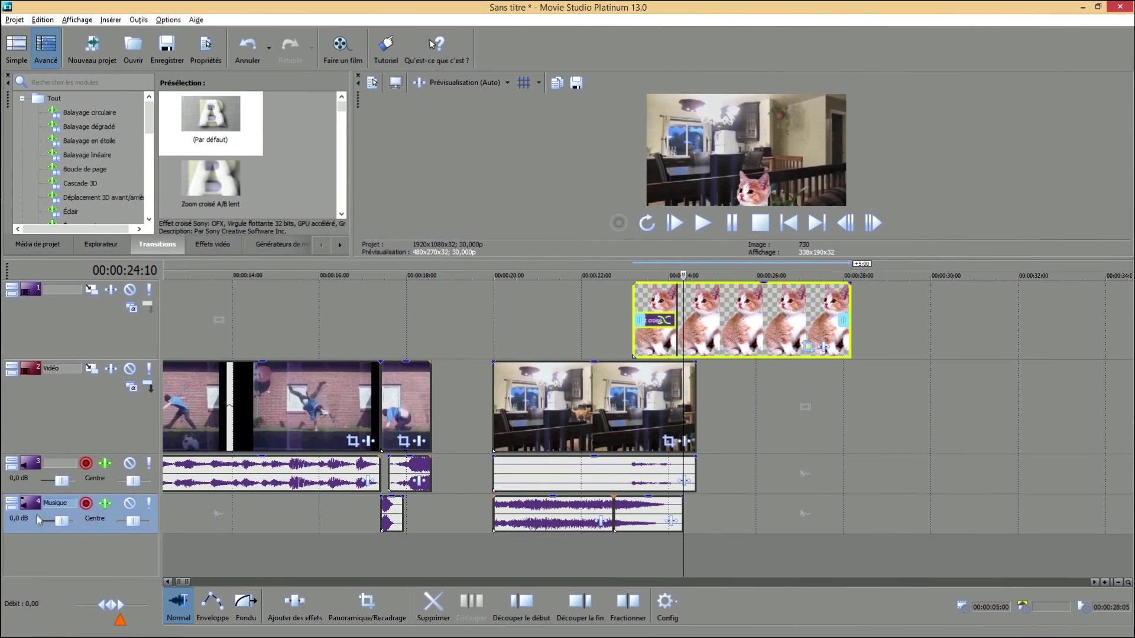
right_click(28, 489)
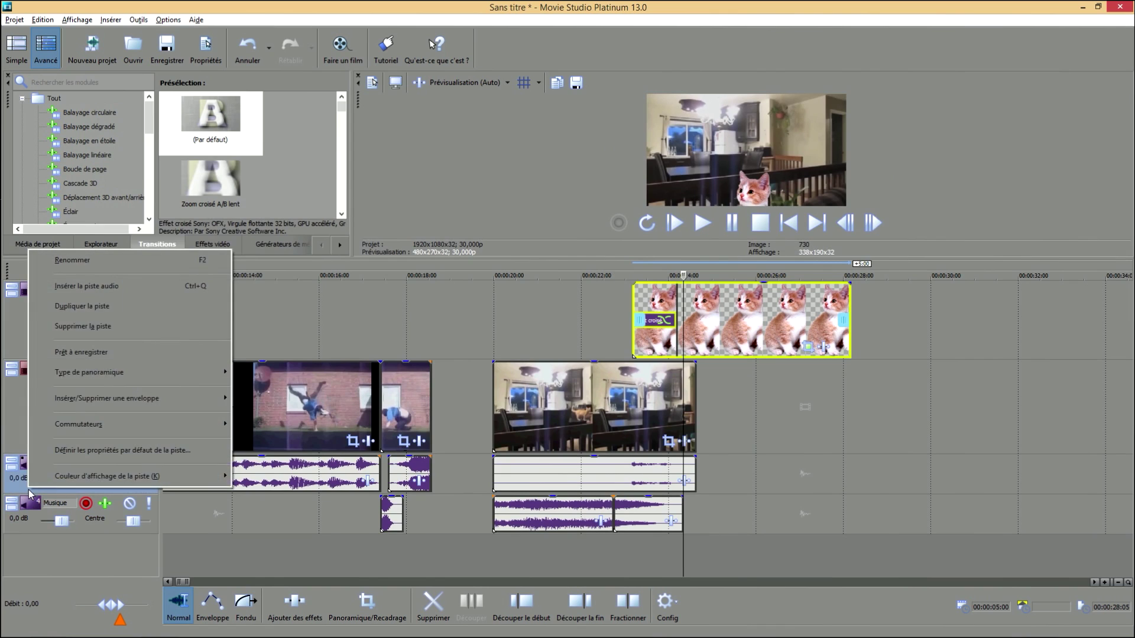
click(76, 287)
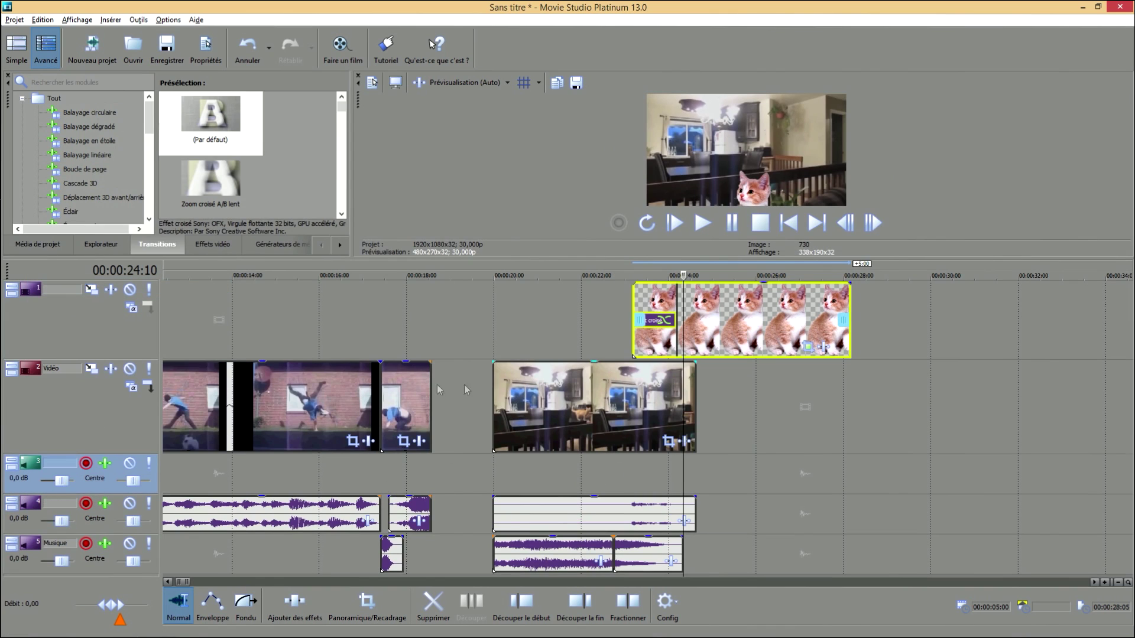
Bring a sound file from the file browser onto the new audio track, starting where the kitten image starts
key(alt+Tab)
double_click(181, 215)
drag(175, 250, 636, 458)
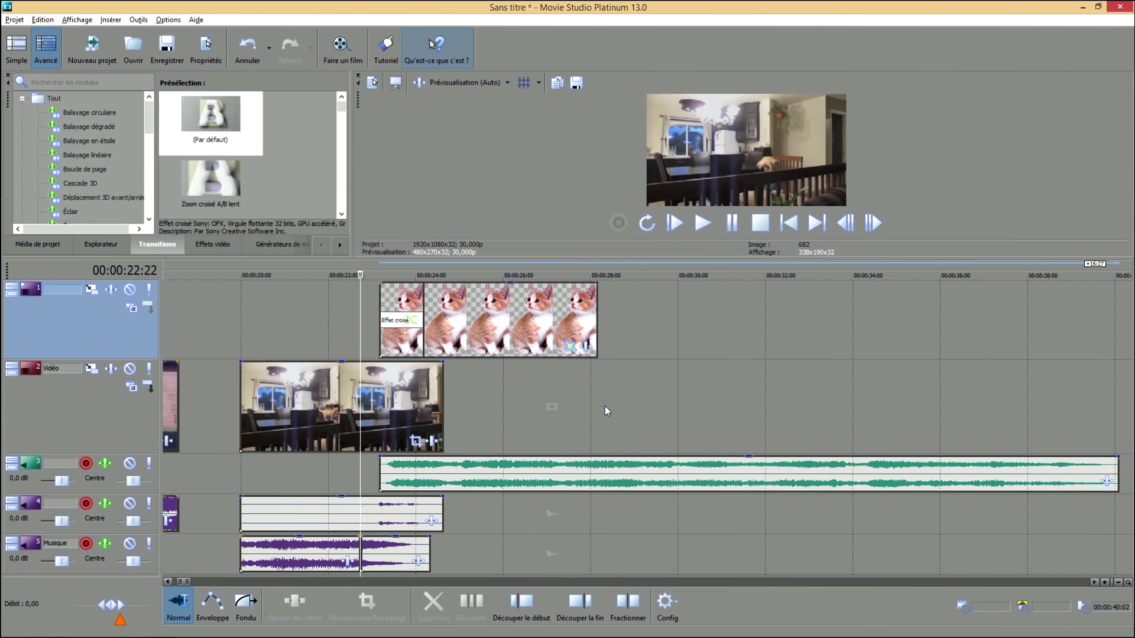
Split the new sound at the kitten image's end, 00:00:28:05, and delete the remainder
click(593, 407)
click(627, 602)
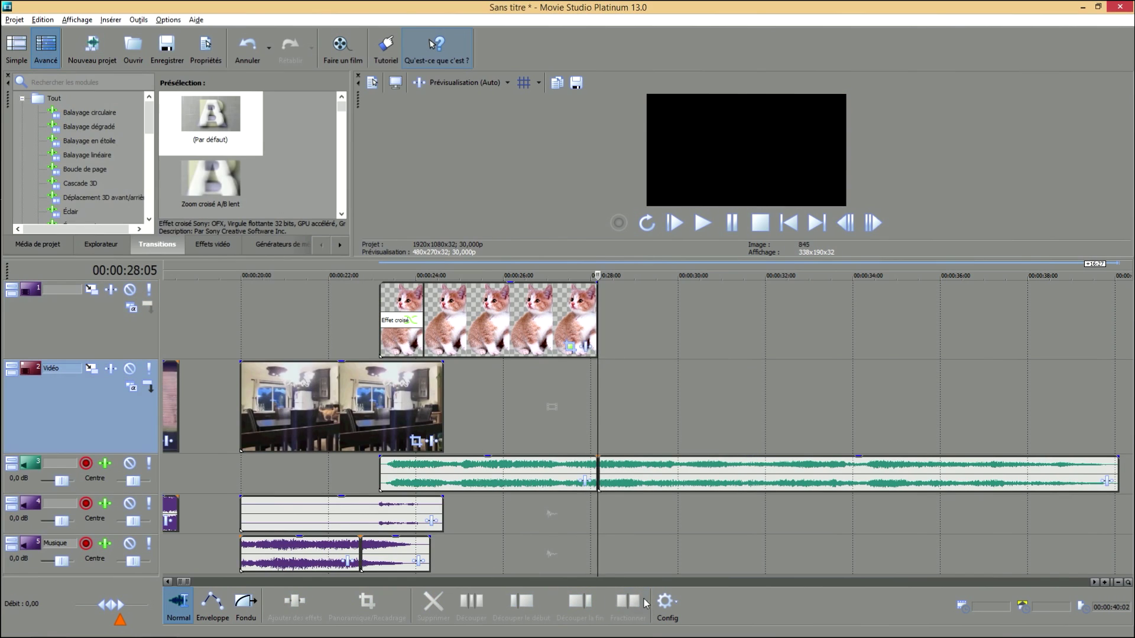
click(675, 480)
key(Delete)
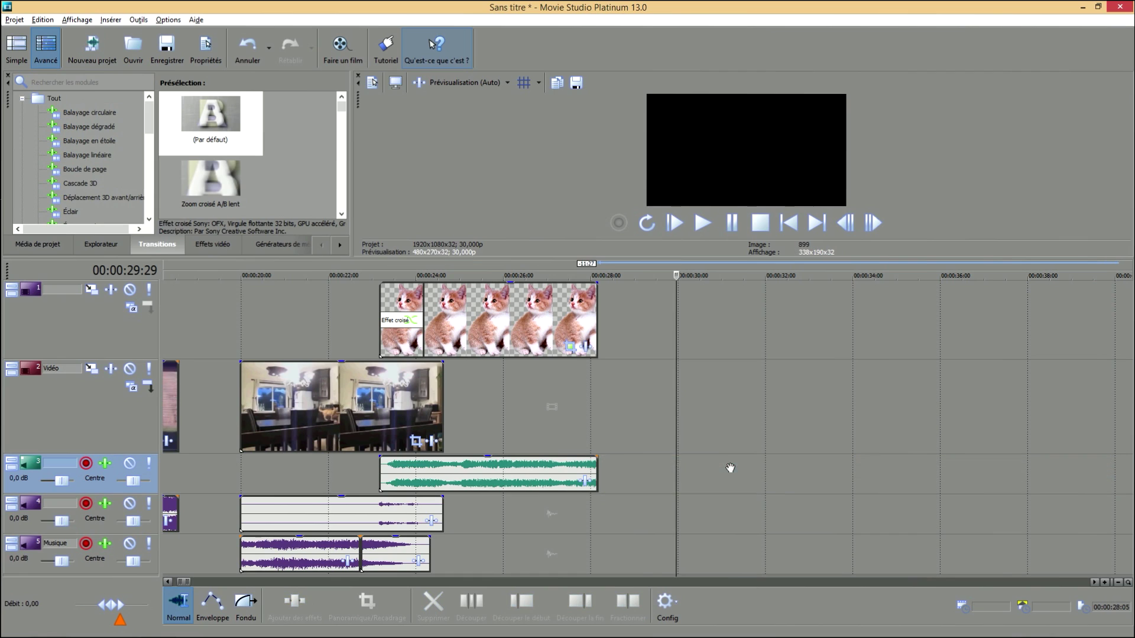
Lower the volume of the new audio track to -4.5 dB
click(517, 473)
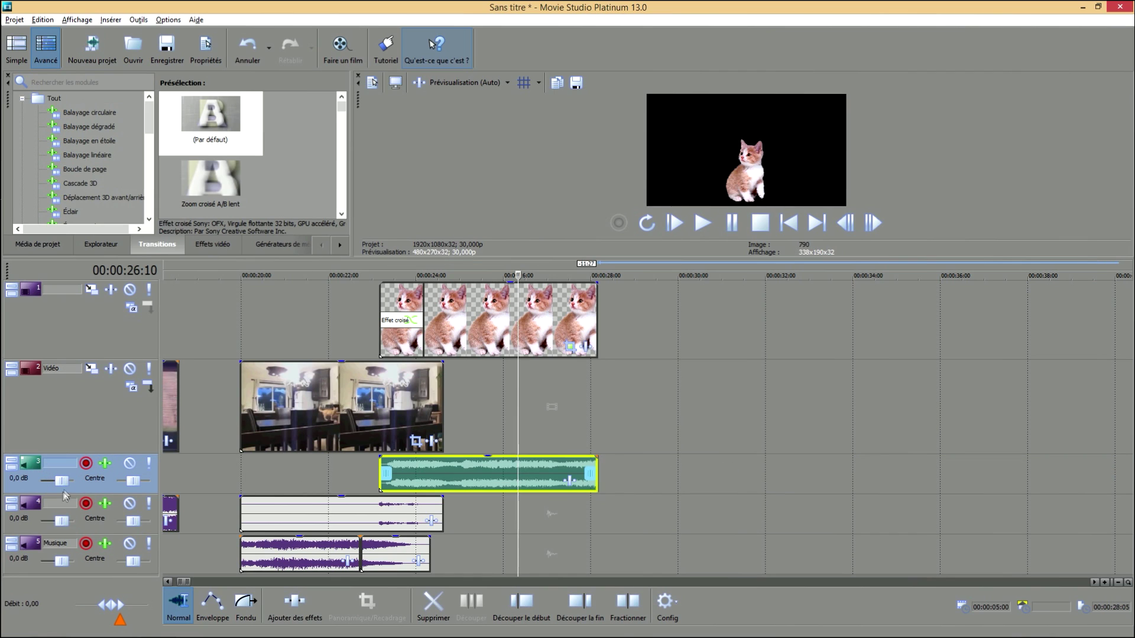
drag(61, 483, 53, 489)
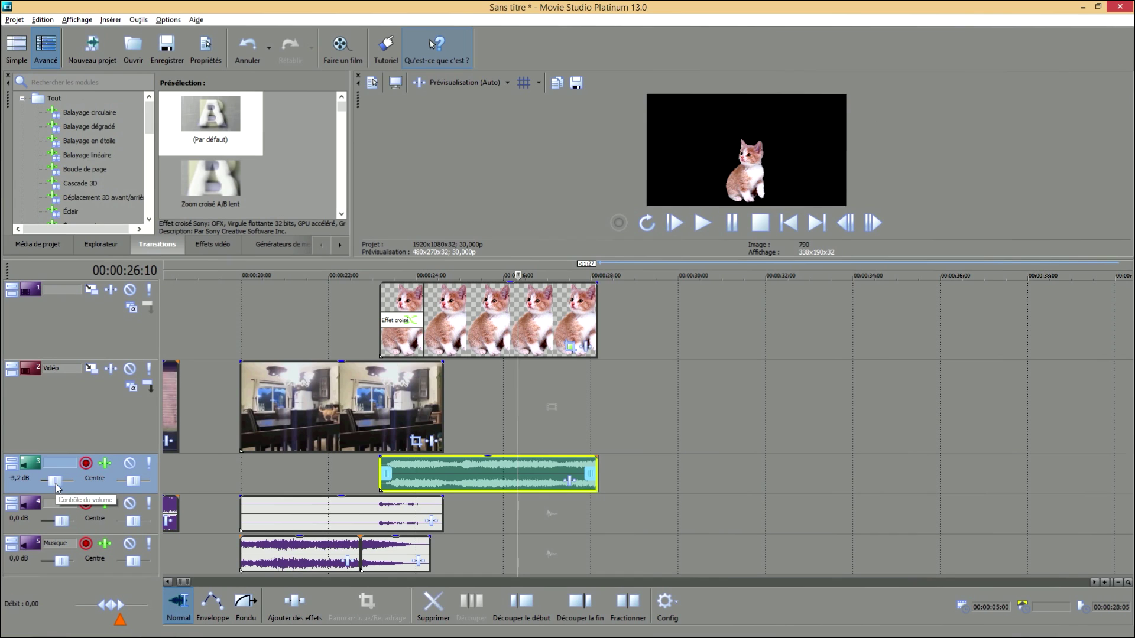
drag(56, 484, 55, 483)
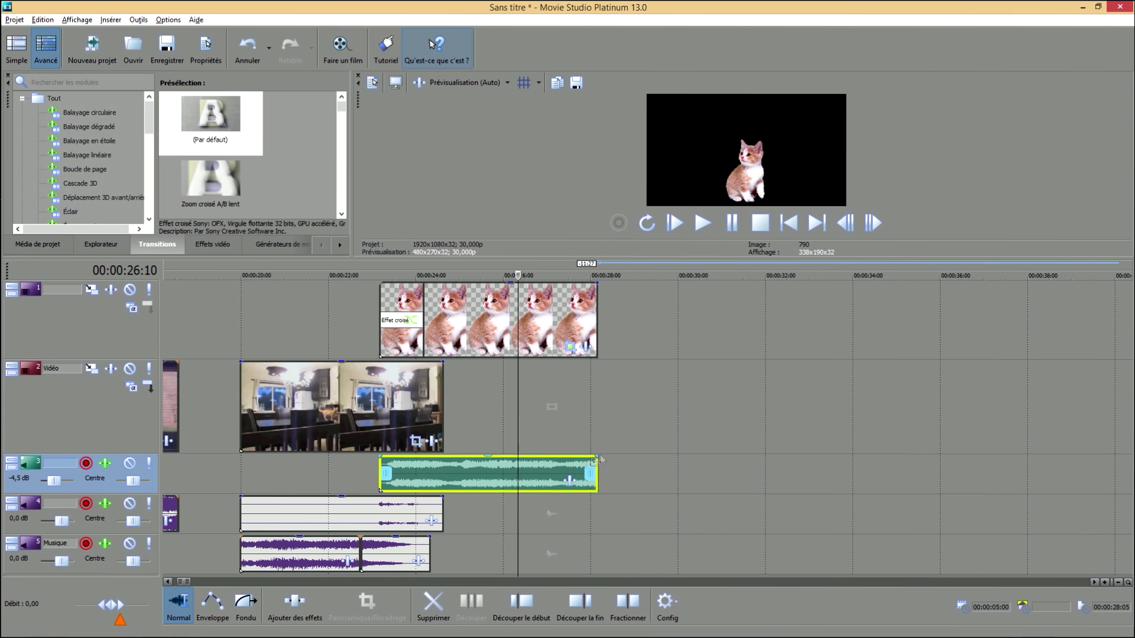
Insert a video track above the kitten and place d6290ece.png from the Images folder on it, starting during the indoor clip's end
right_click(38, 317)
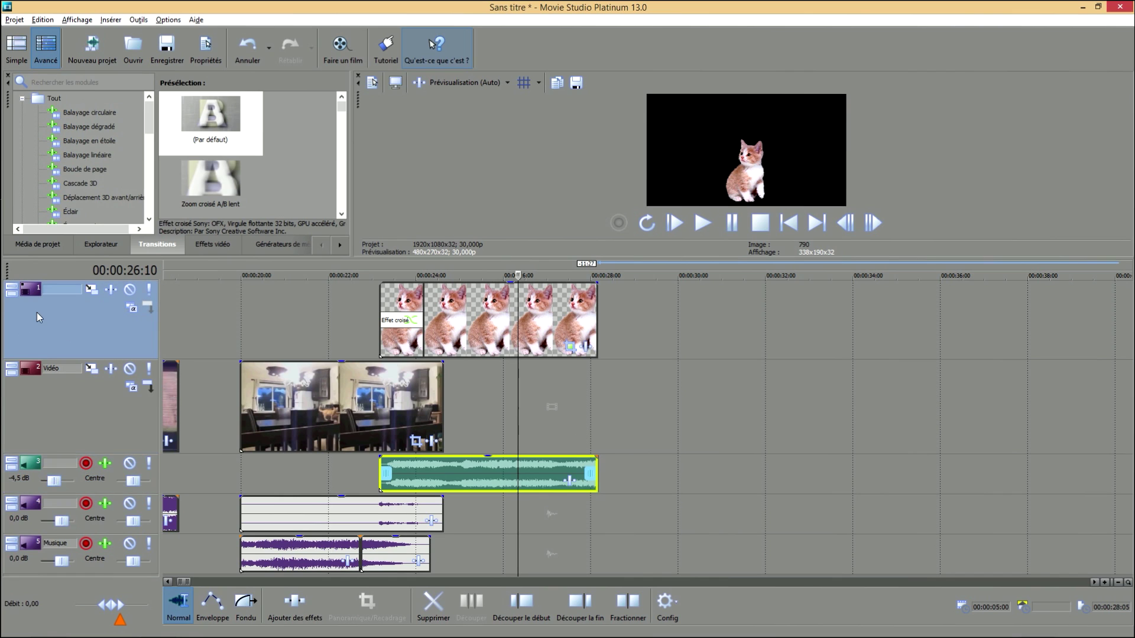
click(100, 350)
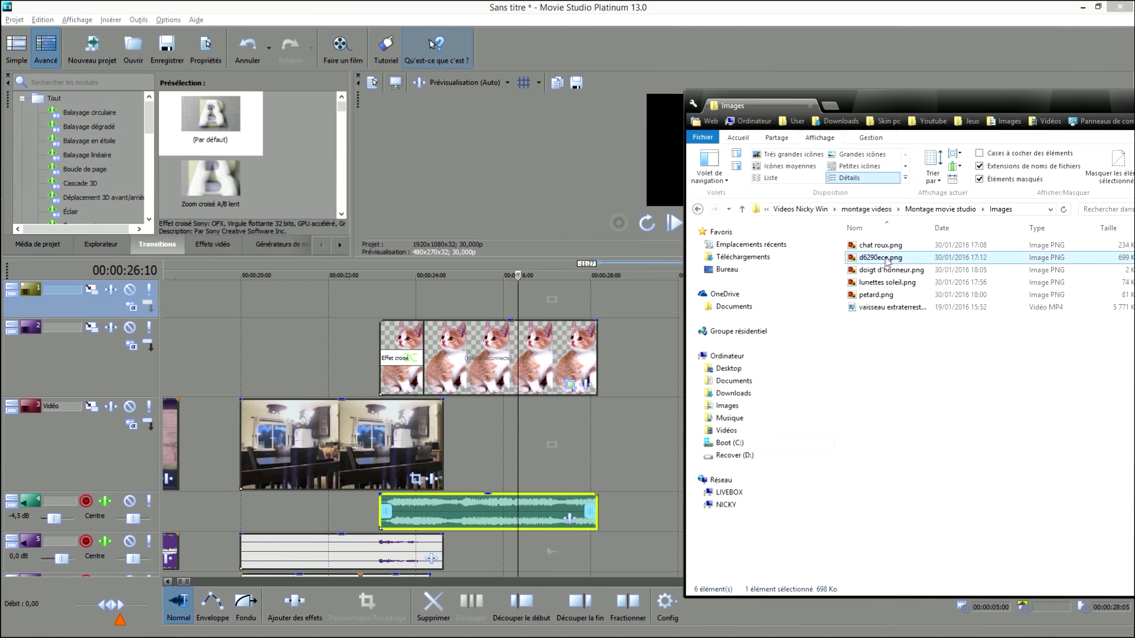
drag(874, 260, 456, 306)
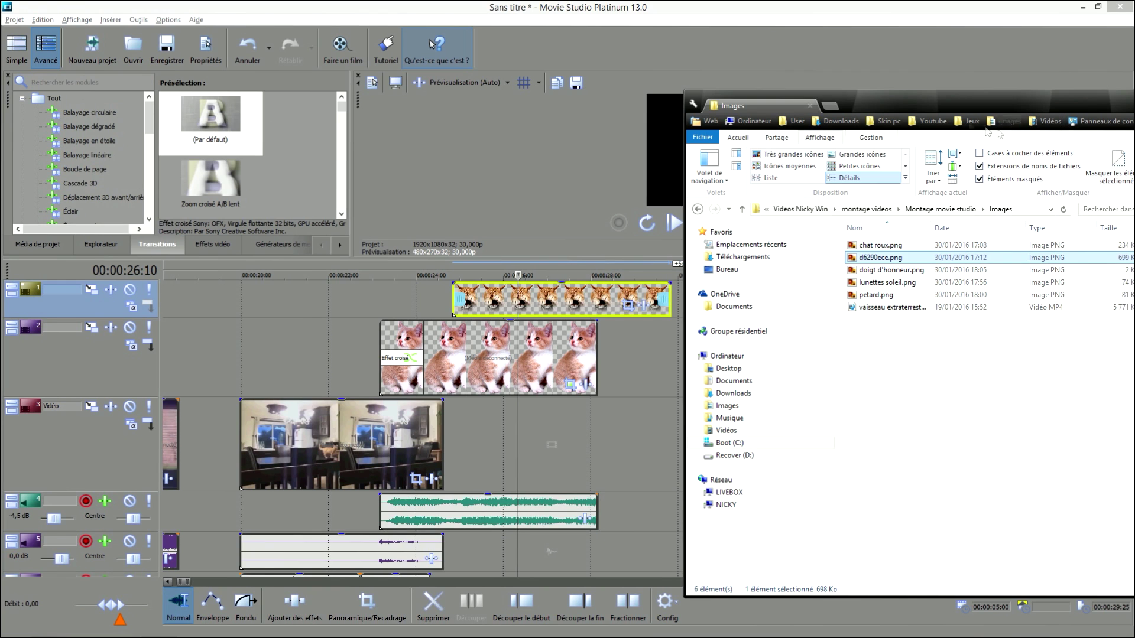
drag(1107, 111, 947, 106)
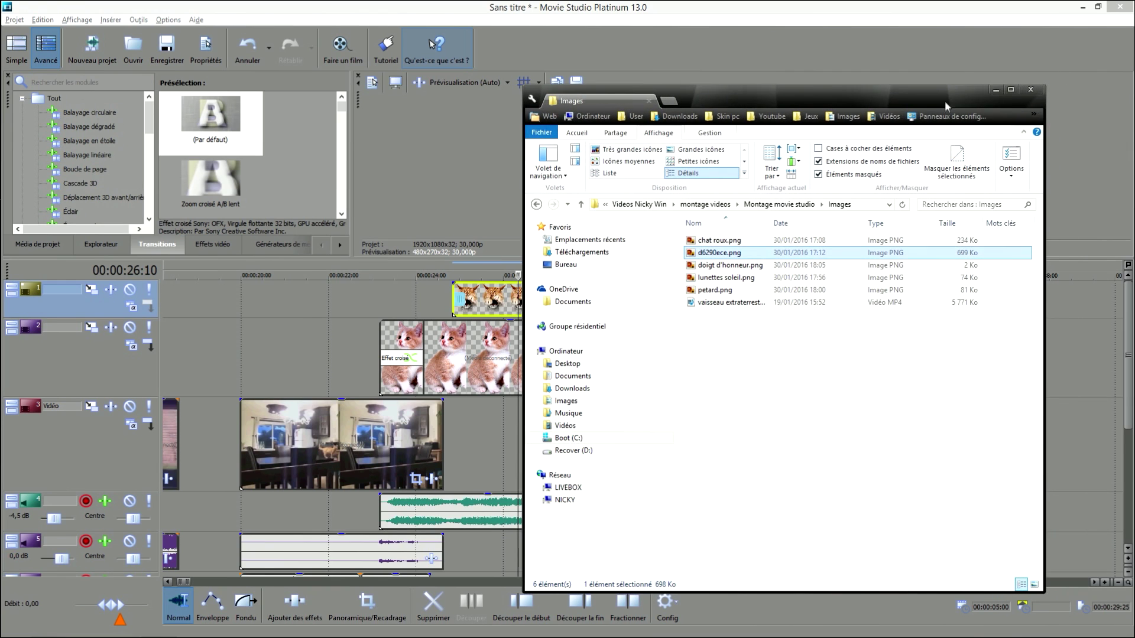
click(997, 89)
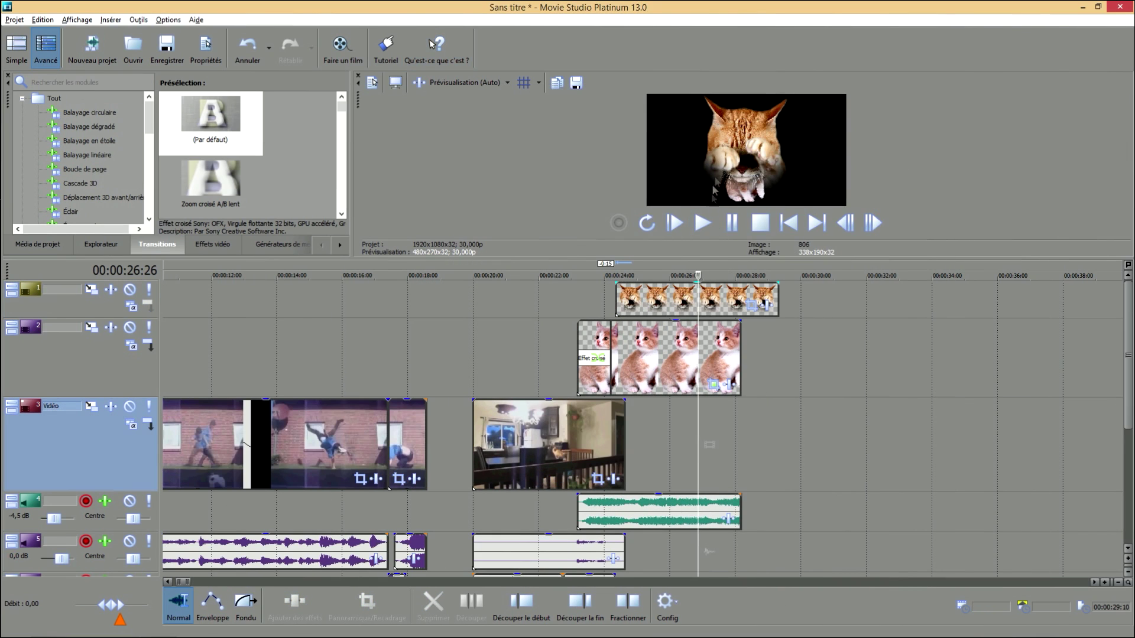
Place the playhead at 00:00:24:14 near the indoor clip's end and mute both cat image tracks
click(611, 426)
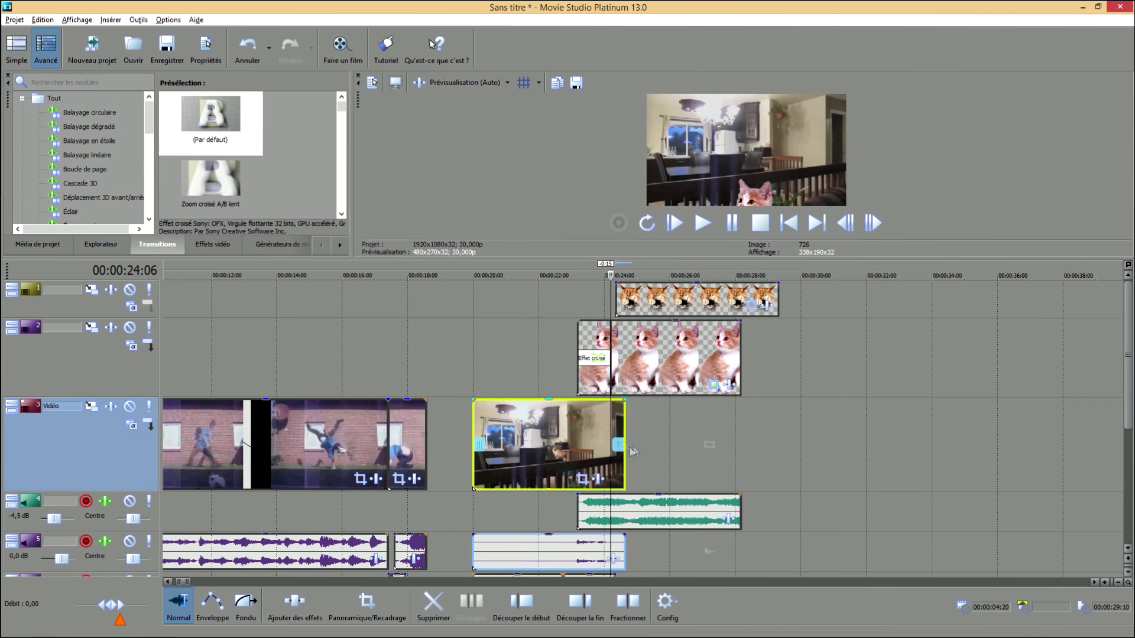
click(676, 359)
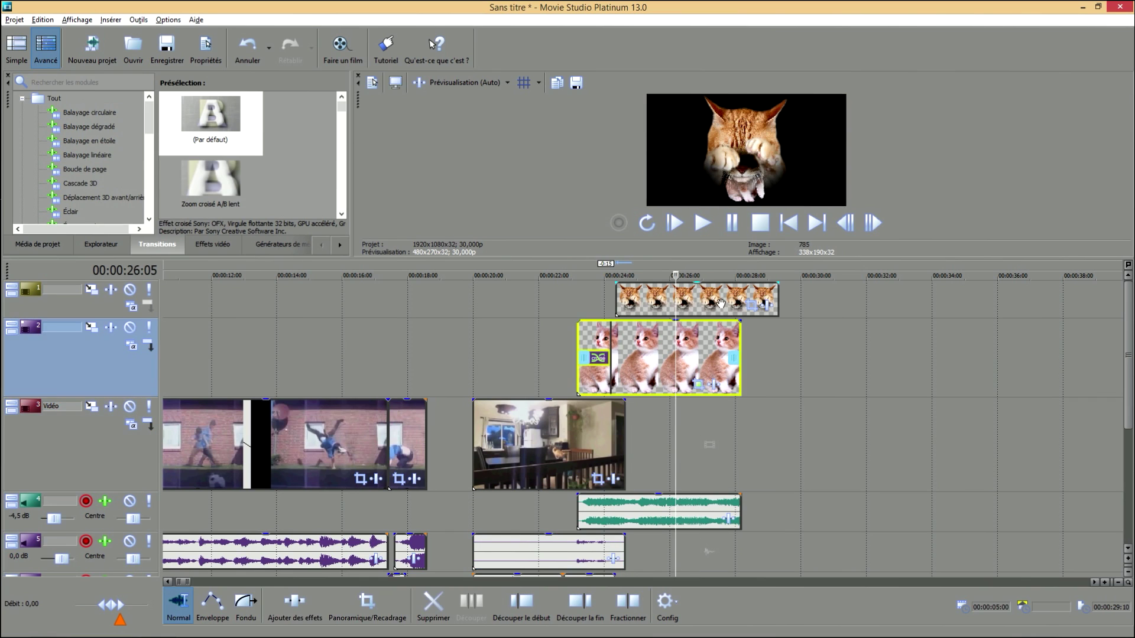
click(720, 303)
click(677, 520)
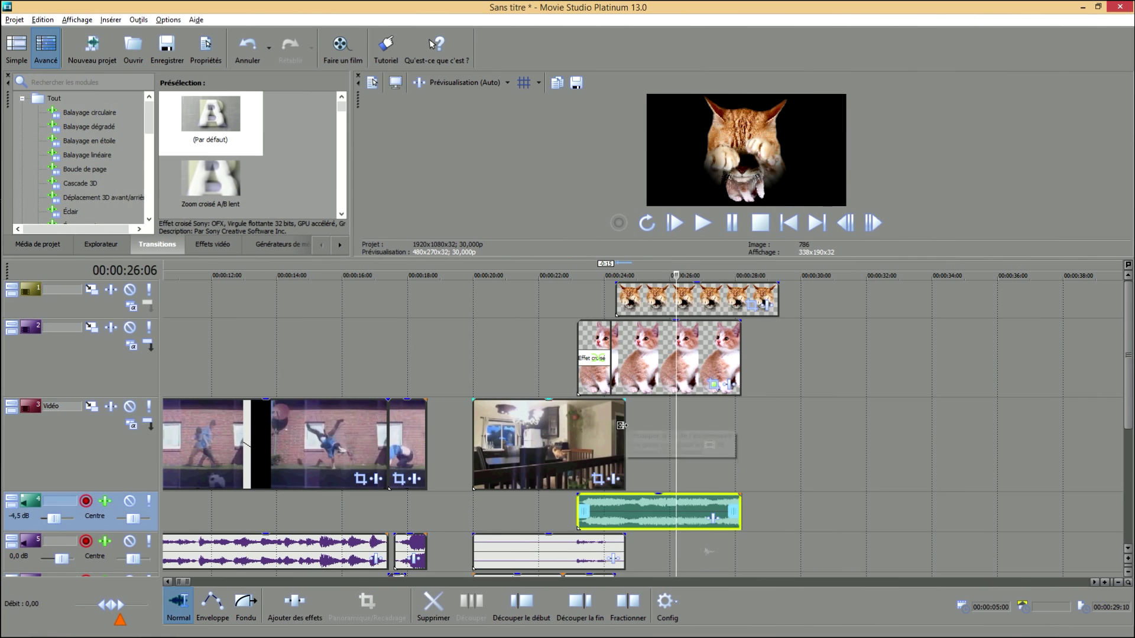
click(620, 481)
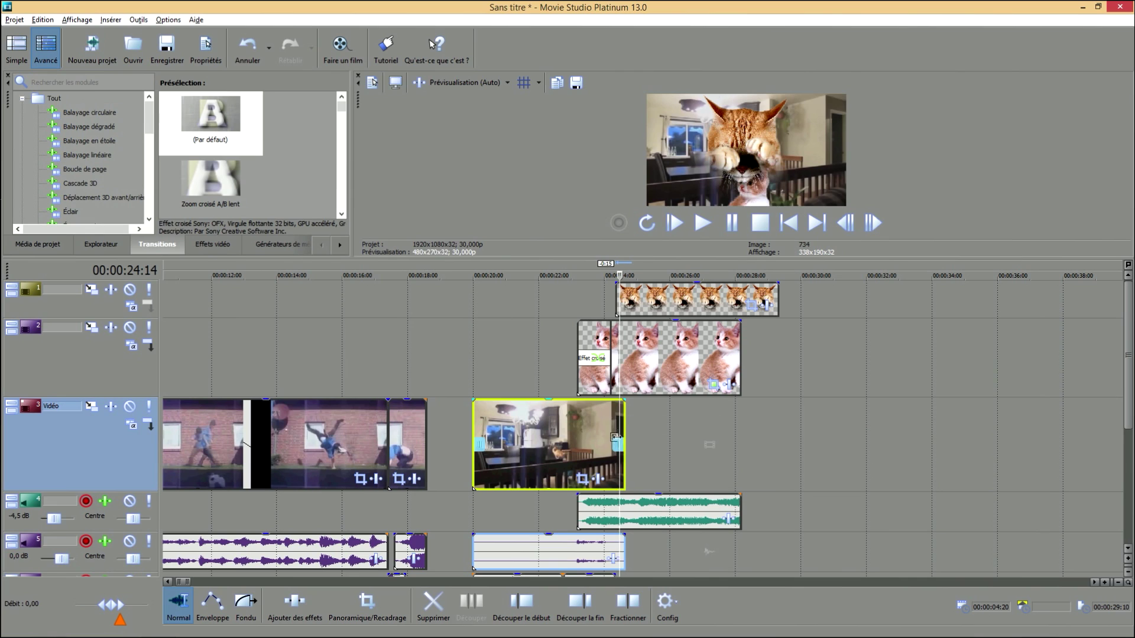
click(130, 328)
click(130, 289)
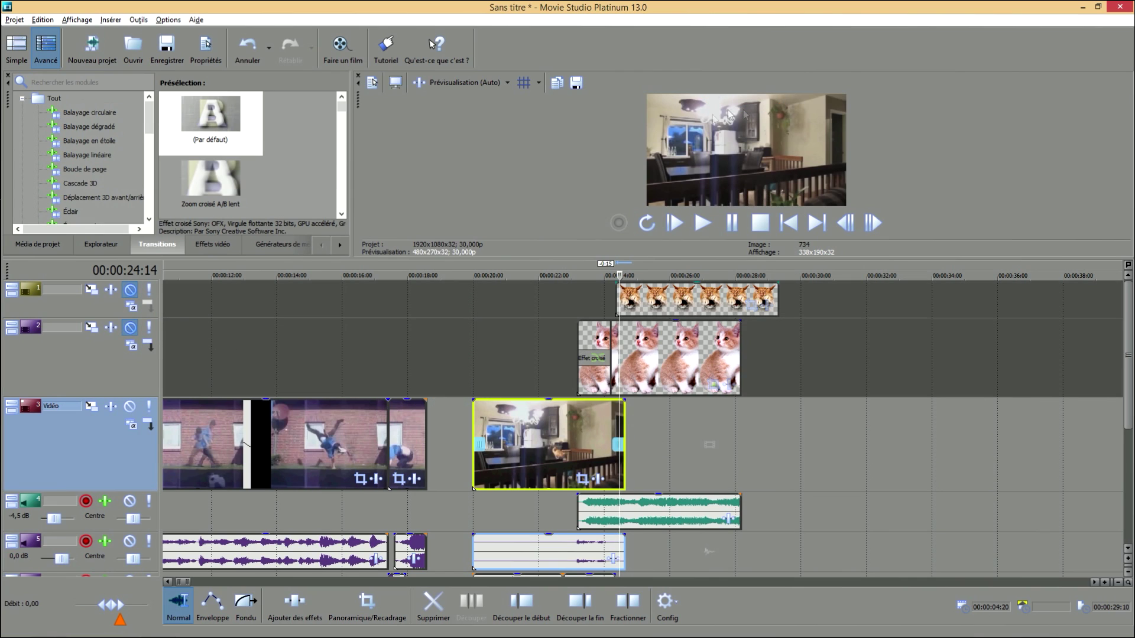
Enlarge the preview and save a snapshot of the current frame as Image3.jpg
drag(693, 258, 686, 322)
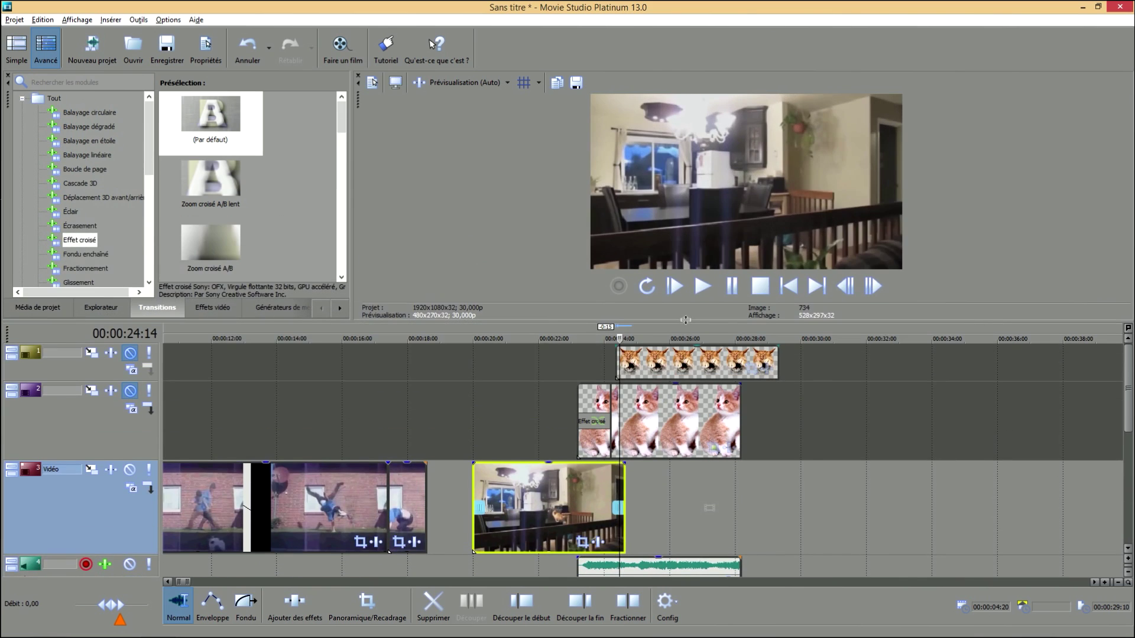
click(576, 85)
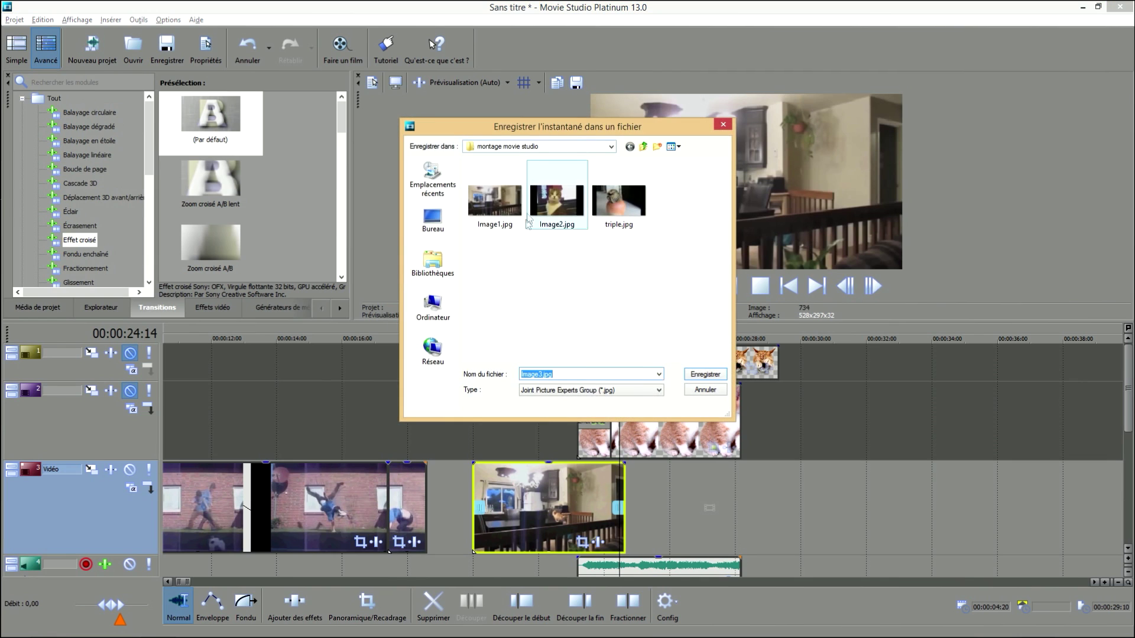
click(706, 376)
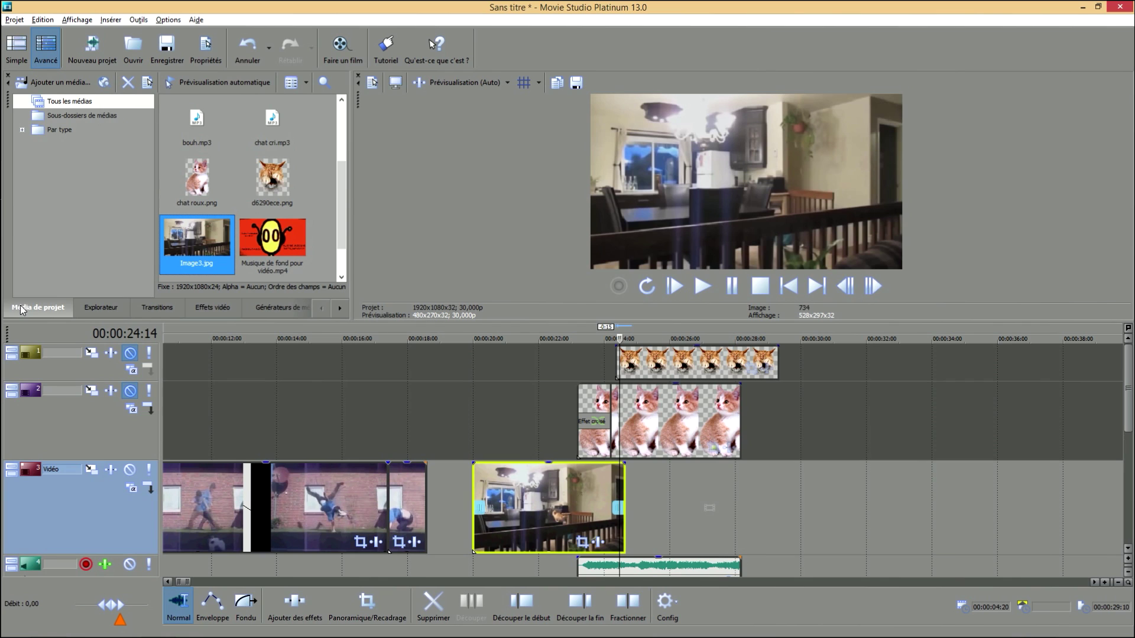
Add Image3.jpg from the Images folder to the Vidéo track, placed directly against the end of the indoor clip
click(213, 140)
click(277, 144)
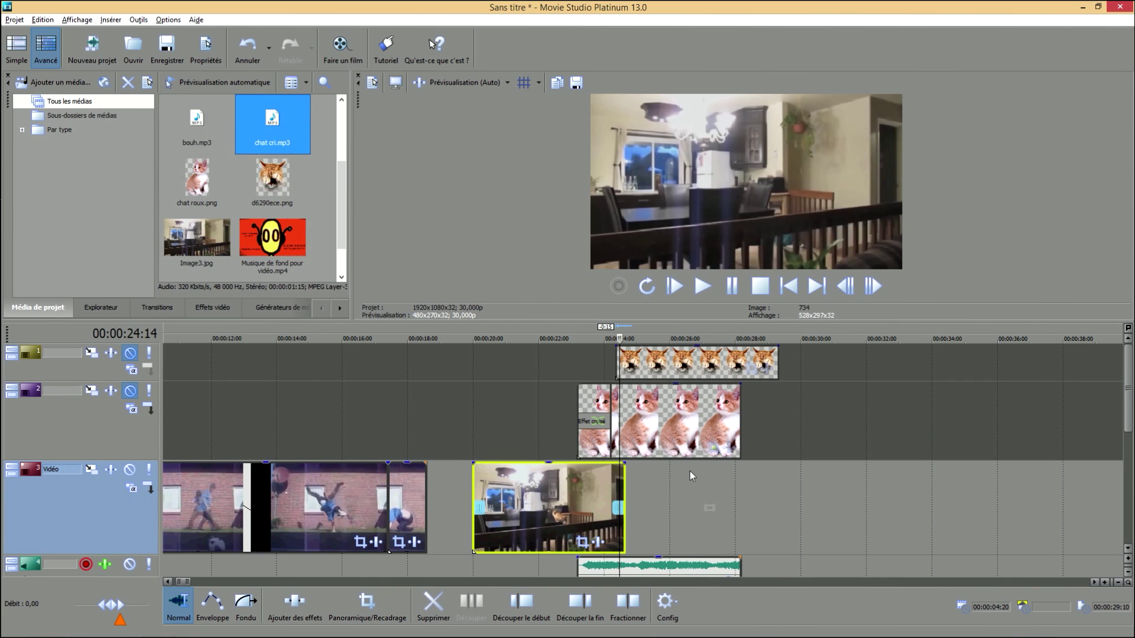
key(alt+Tab)
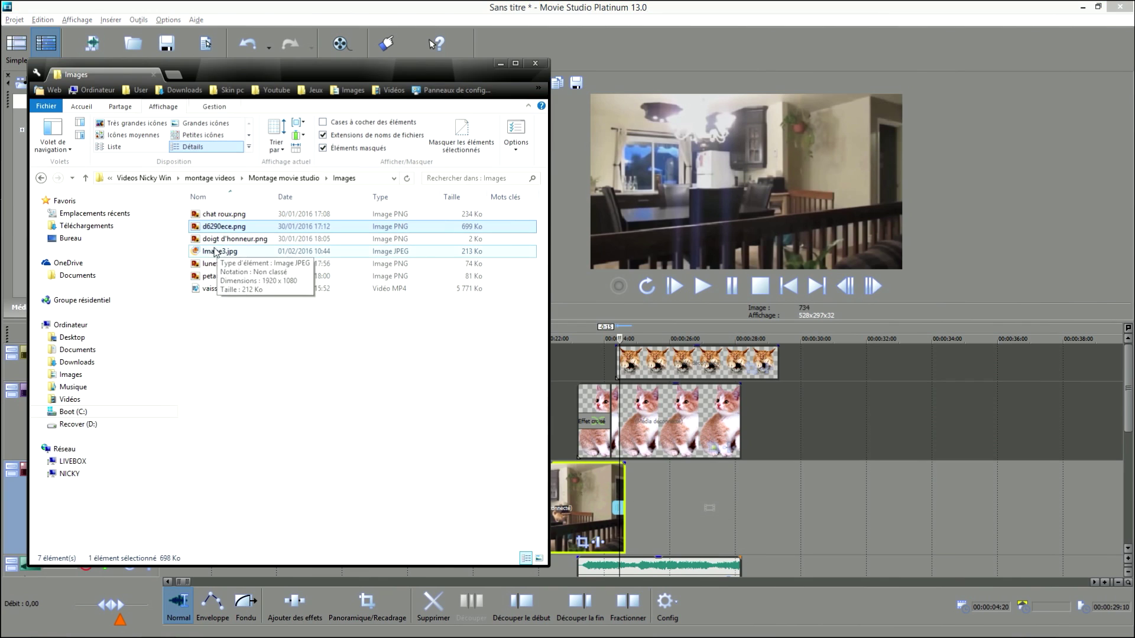
click(245, 250)
drag(245, 250, 652, 491)
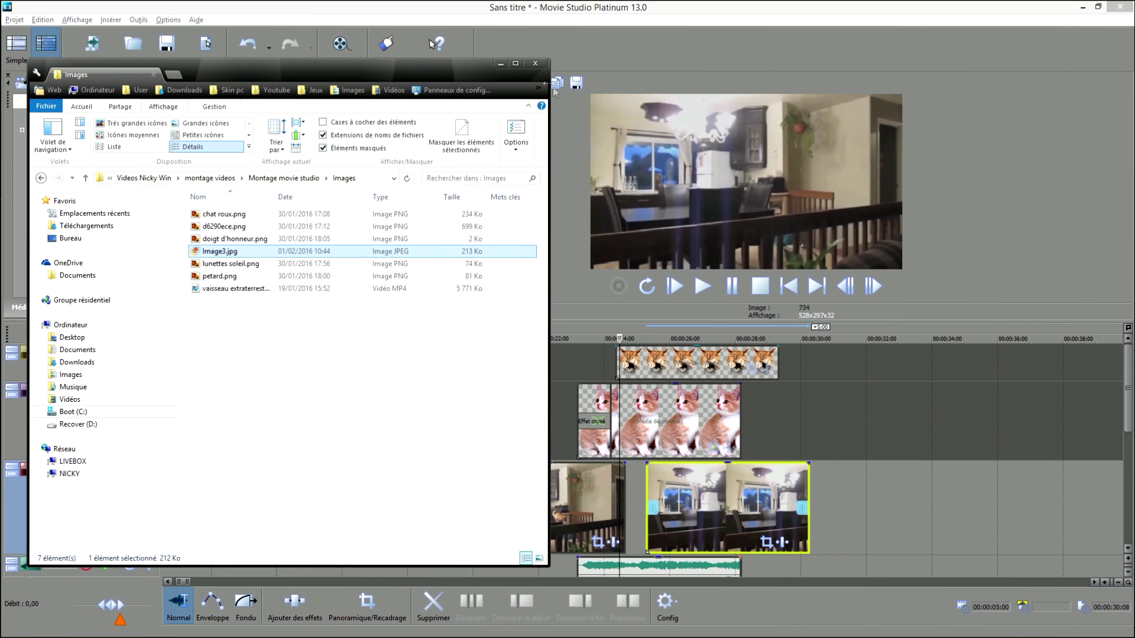
click(500, 64)
drag(734, 518, 732, 466)
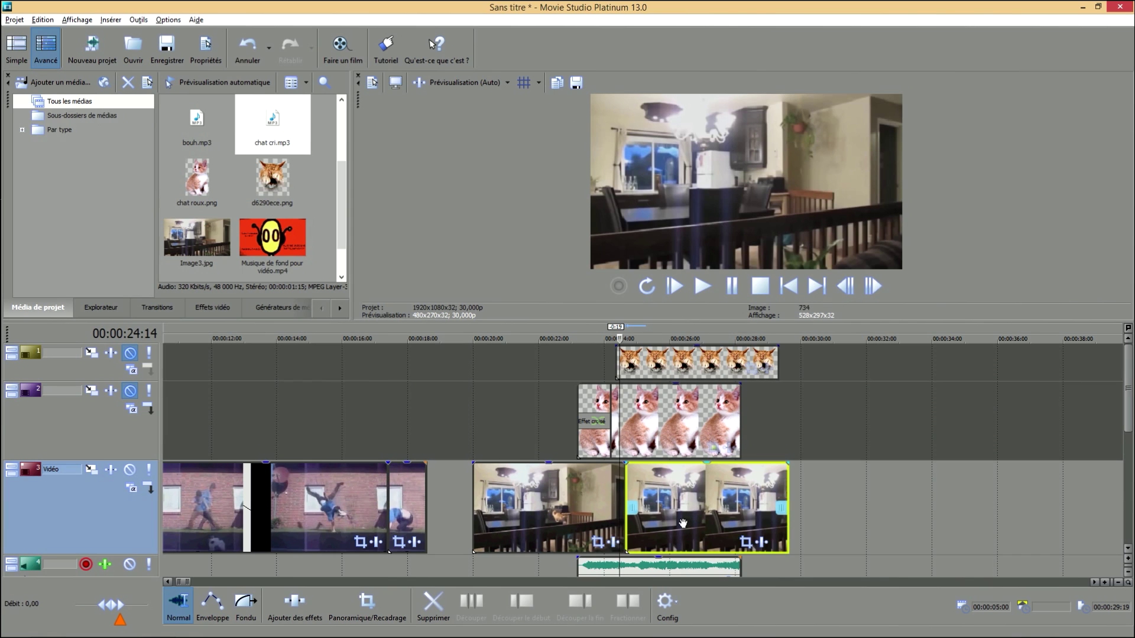
Extend the kitten image and the d6290ece.png image to end together with the Image3.jpg still
drag(739, 433, 788, 433)
drag(777, 365, 789, 367)
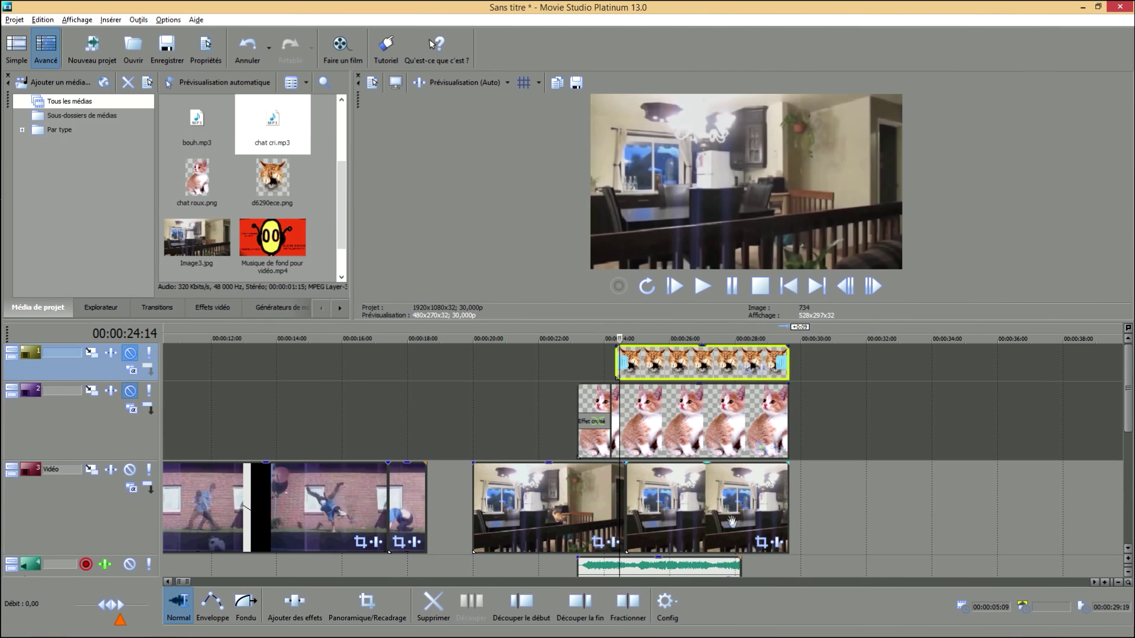
Extend the end of the track 4 audio clip slightly and unmute both cat image tracks
drag(733, 571, 761, 571)
click(669, 432)
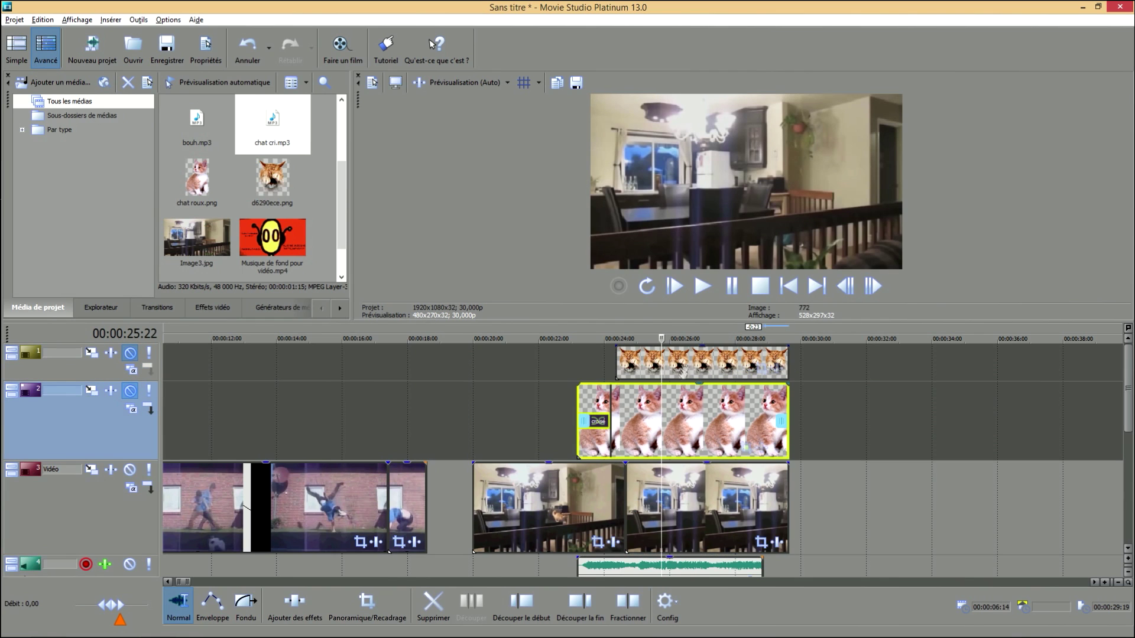
click(121, 354)
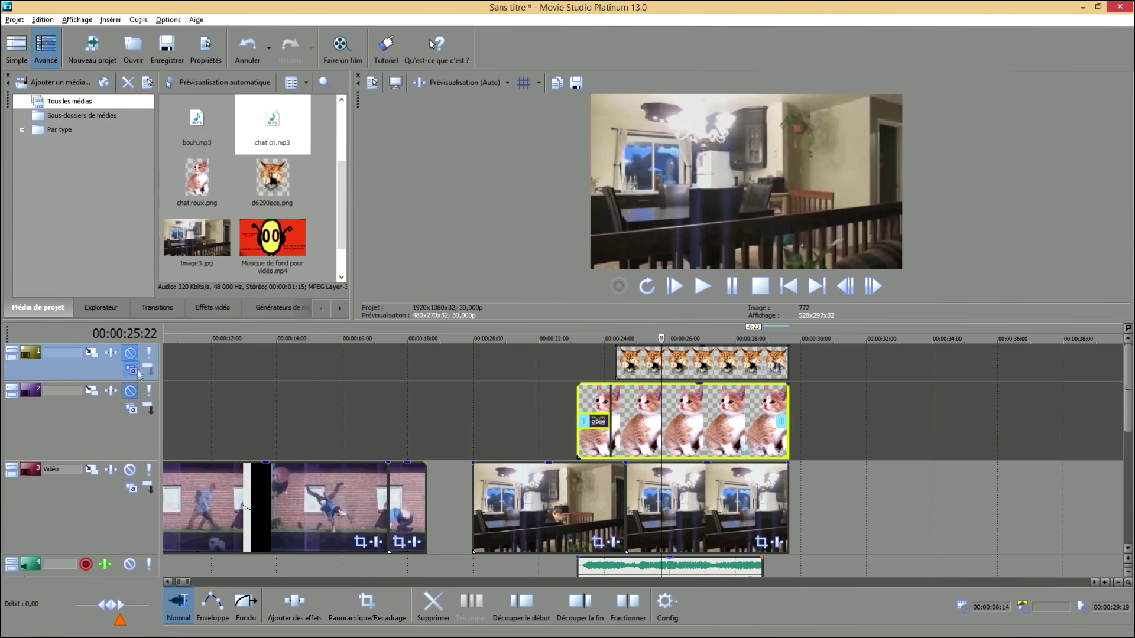
click(130, 353)
click(130, 390)
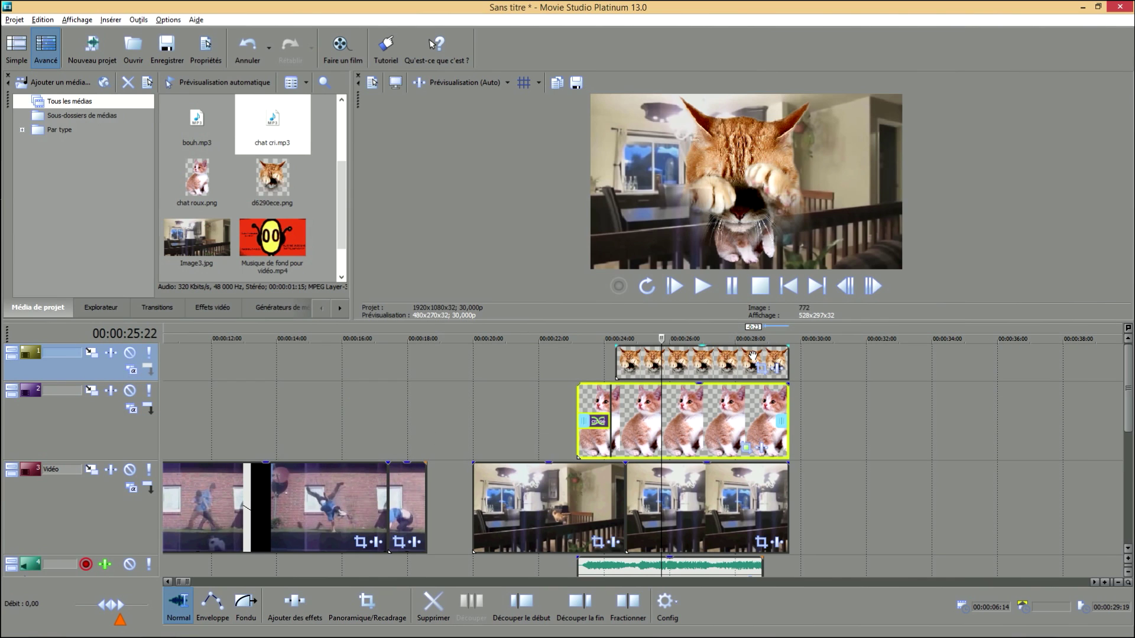
Remove the Effet croisé transition and the remaining fade-in from the start of the kitten image
click(601, 361)
scroll(582, 414, up, 3)
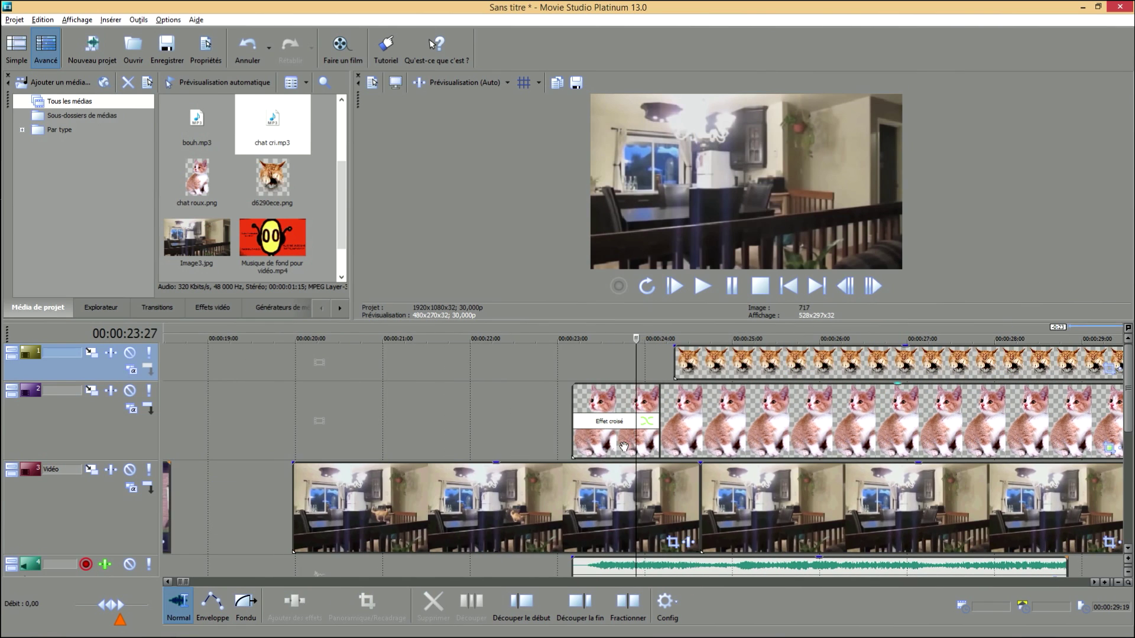
click(648, 421)
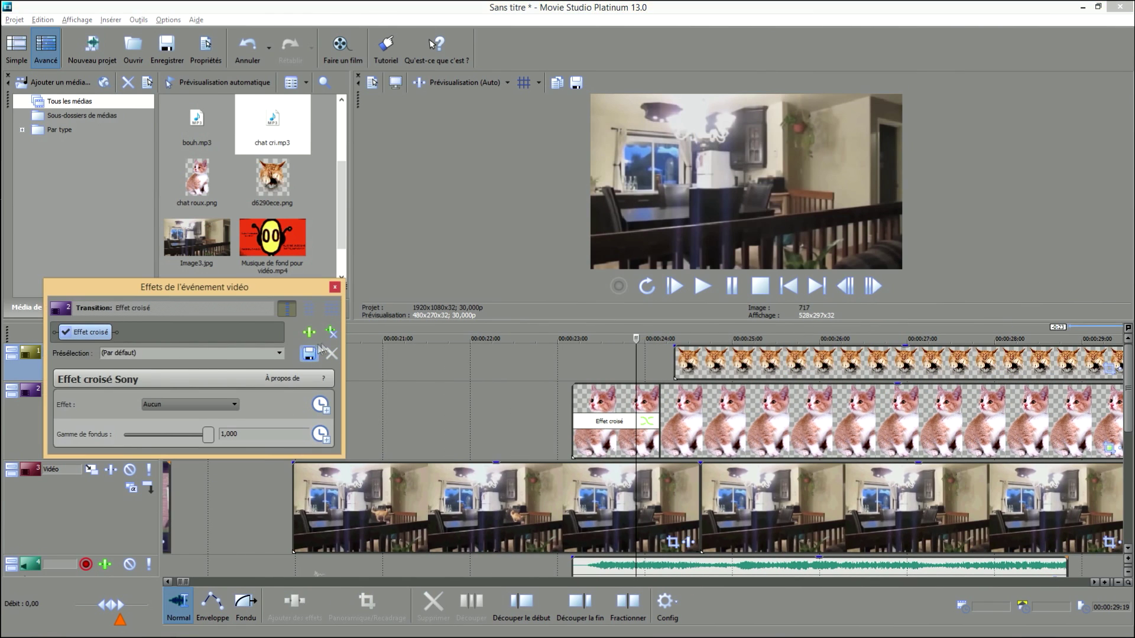
click(334, 287)
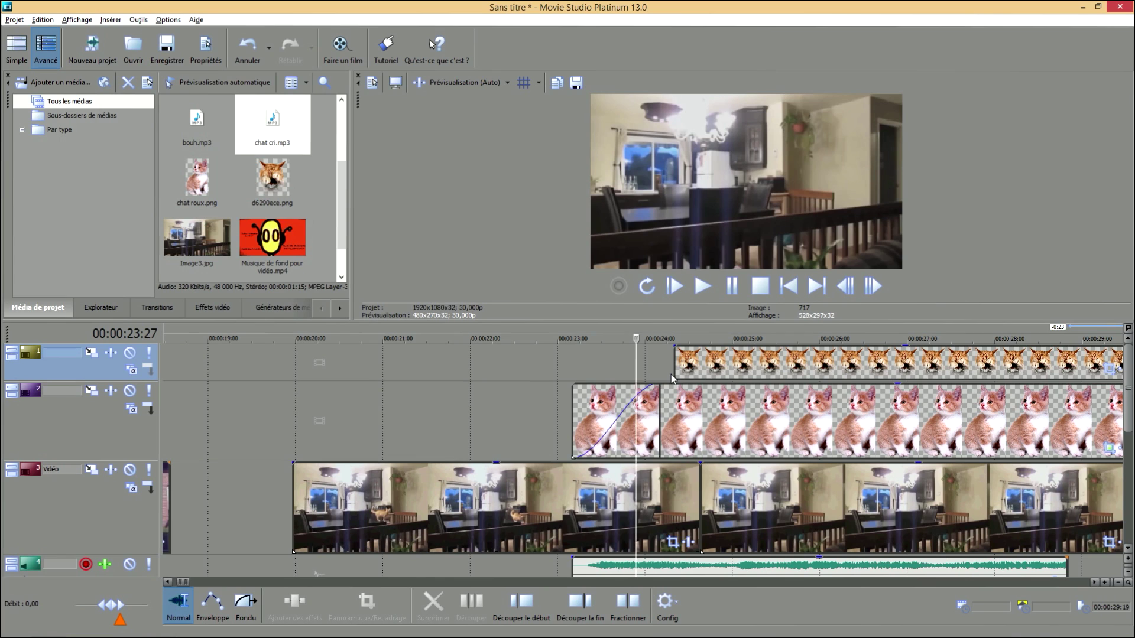
click(242, 613)
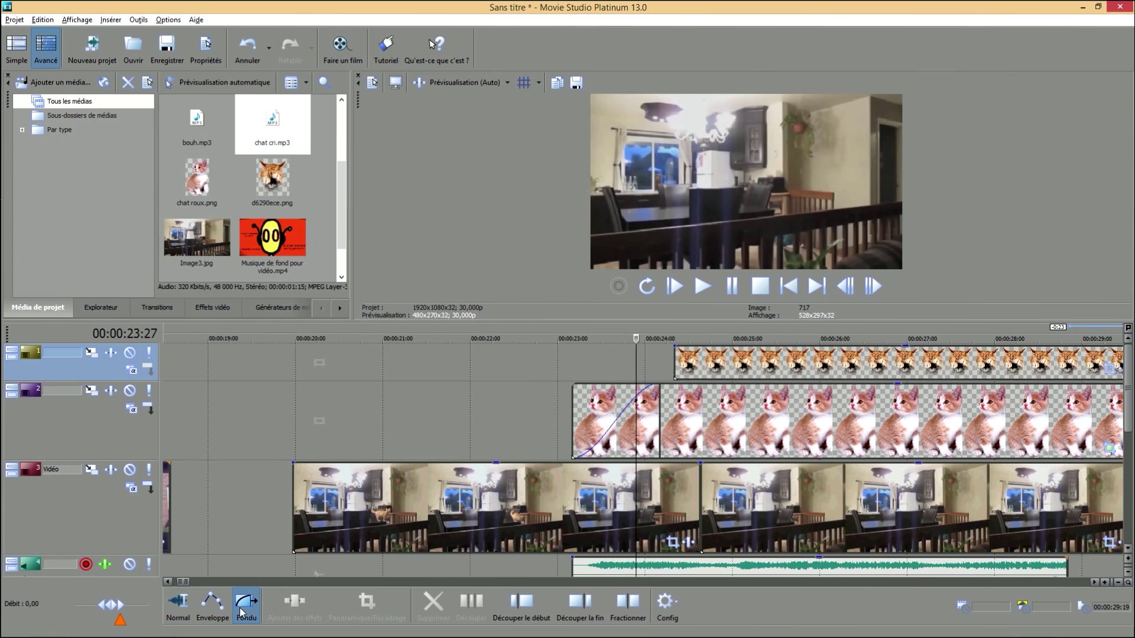
click(698, 419)
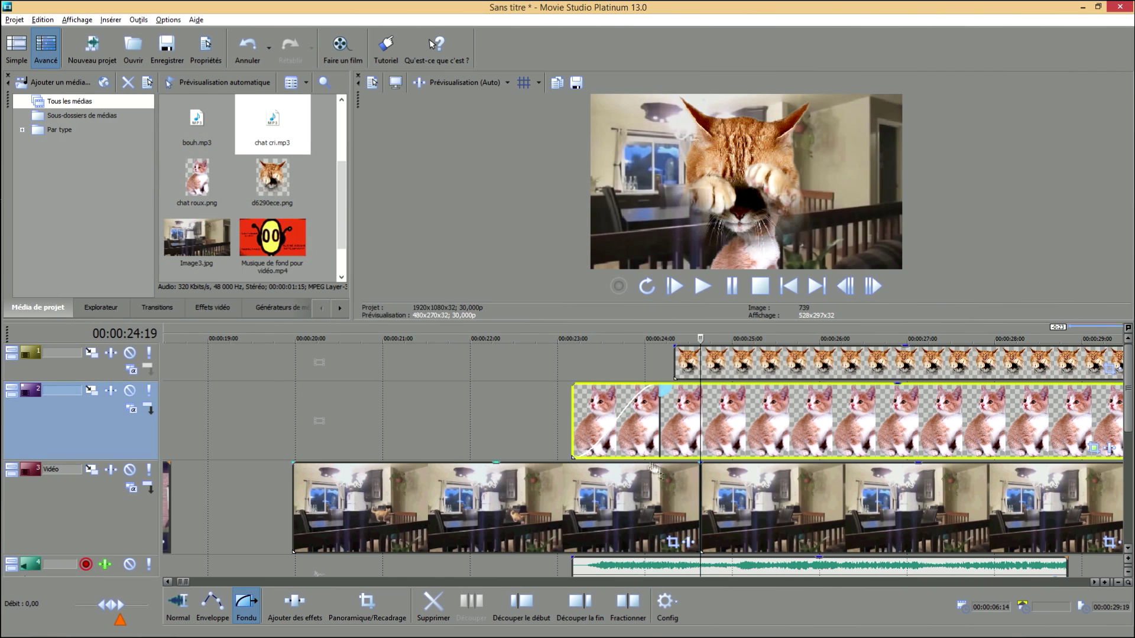
drag(663, 388, 585, 438)
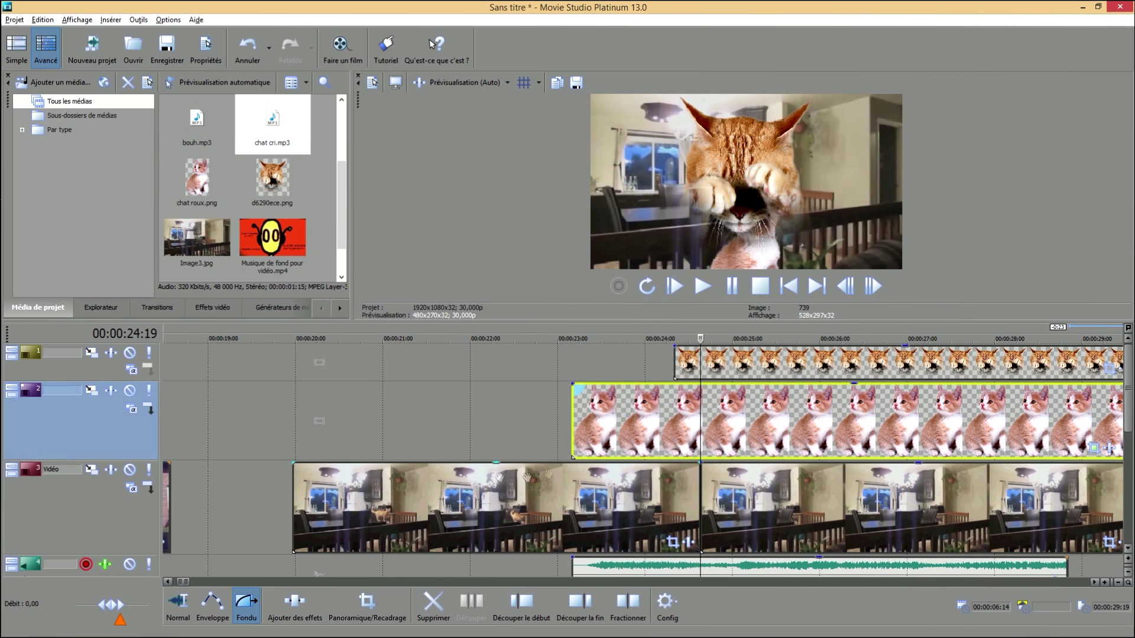
click(178, 608)
Shrink d6290ece.png with Pan/Crop so it covers the kitten's head, using a 1374.1 by 1185.0 frame centred at X 170.9, Y 206.1
scroll(737, 414, down, 3)
click(739, 362)
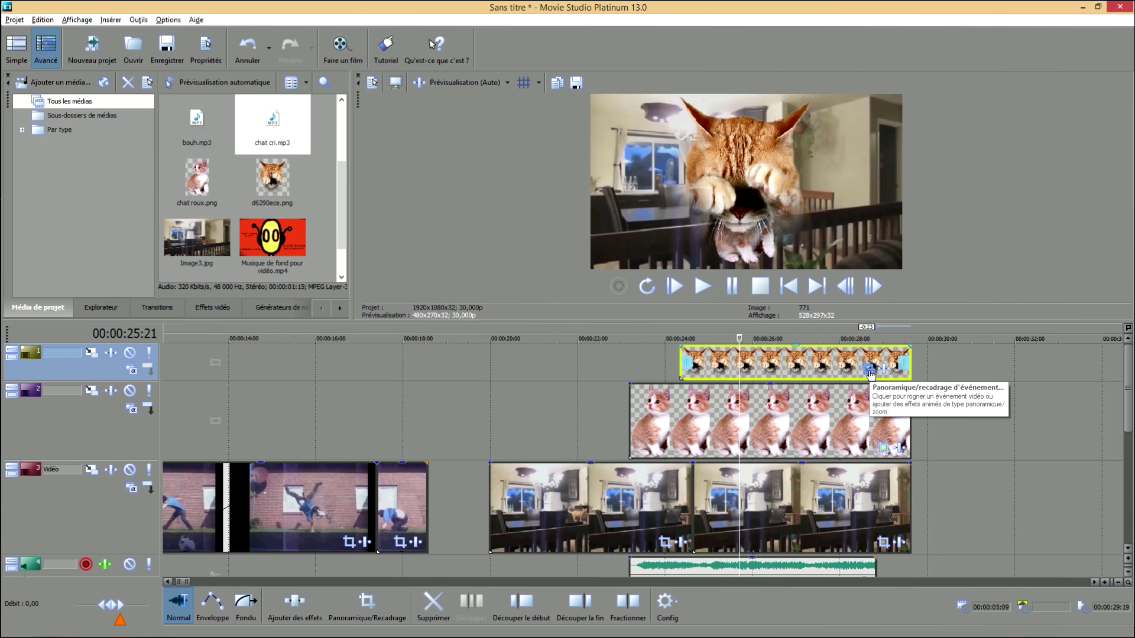
click(869, 369)
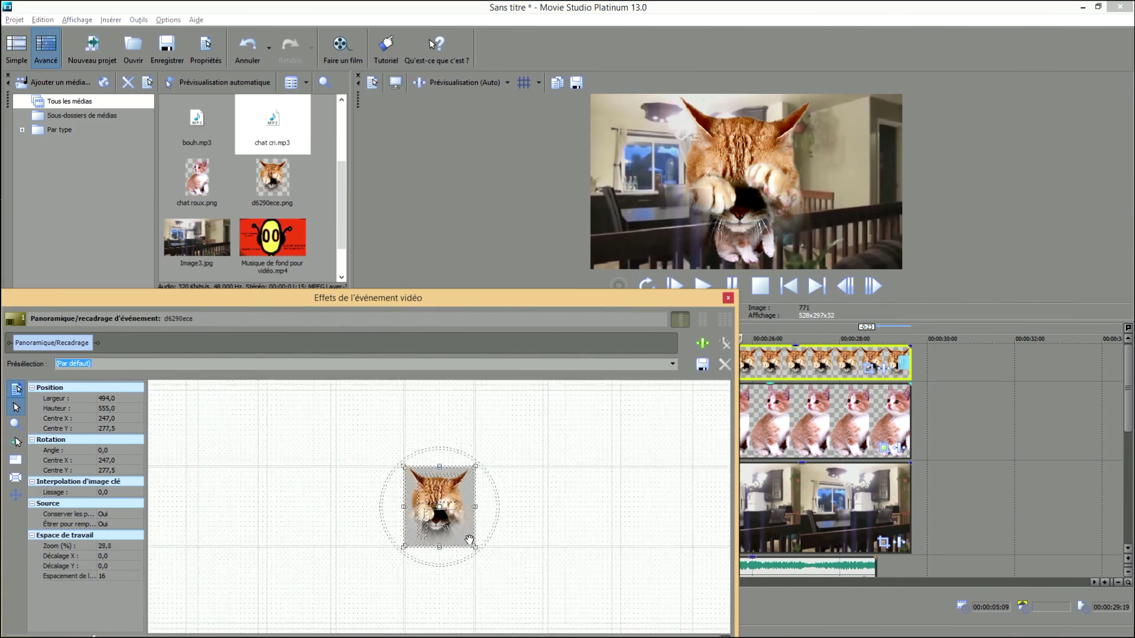
scroll(468, 540, up, 4)
scroll(468, 540, down, 2)
scroll(469, 539, up, 2)
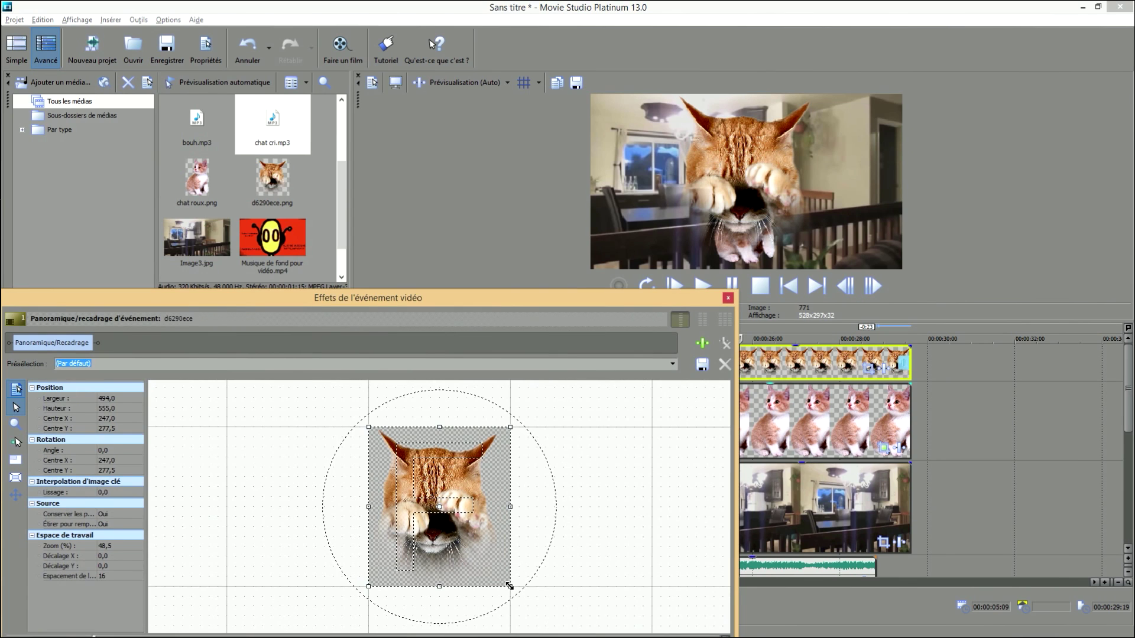
drag(509, 586, 586, 628)
drag(524, 308, 521, 282)
scroll(509, 520, down, 3)
drag(497, 510, 497, 510)
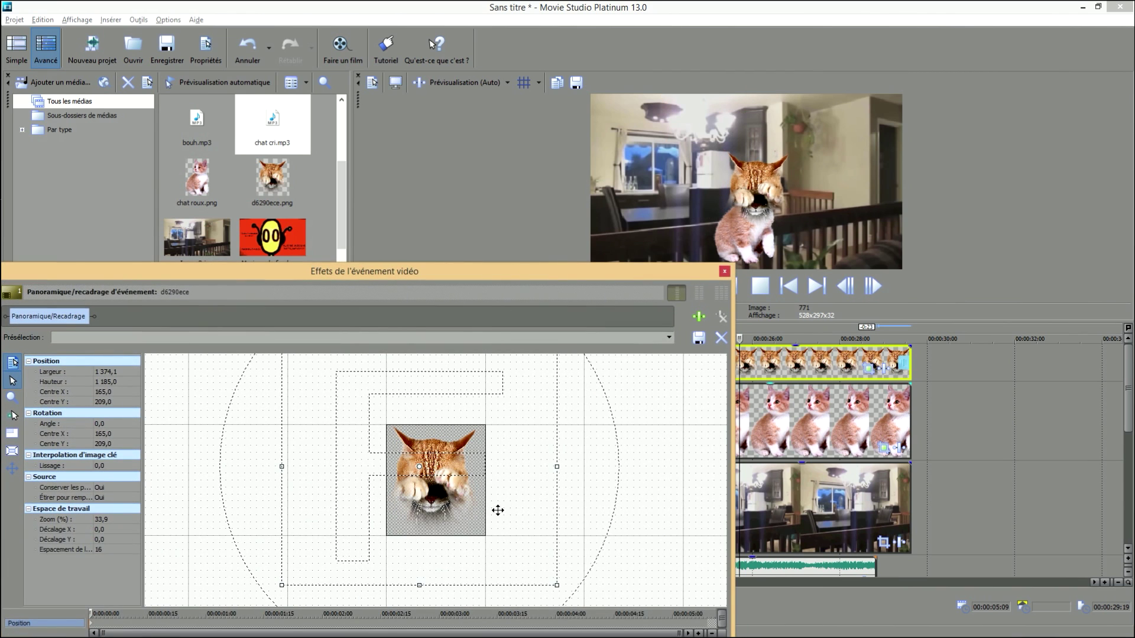
drag(531, 466, 527, 466)
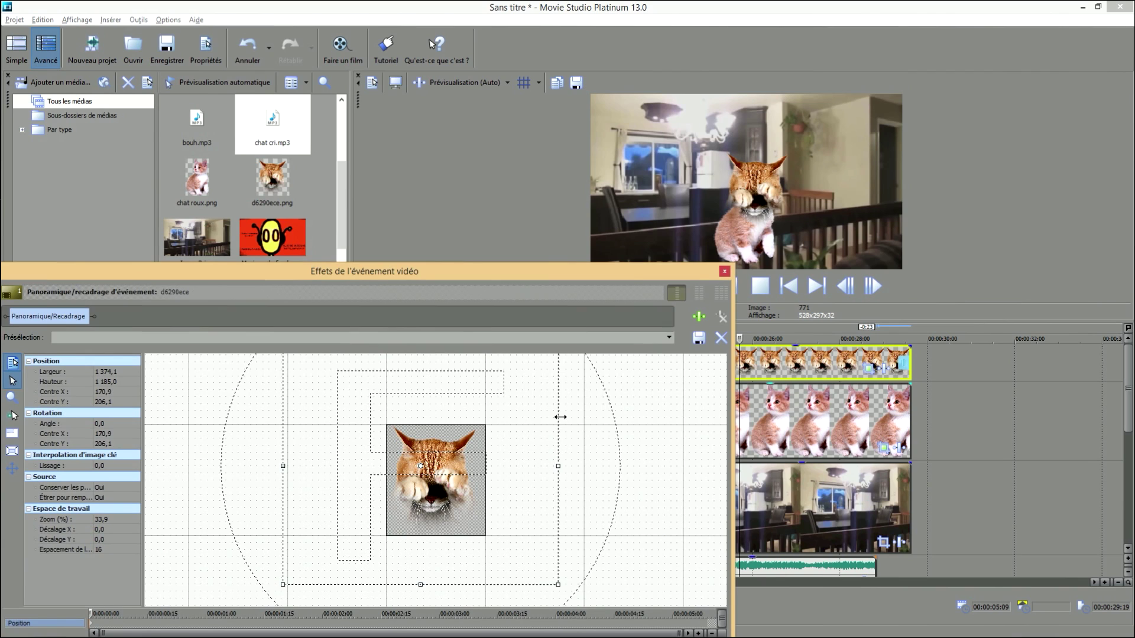
click(724, 272)
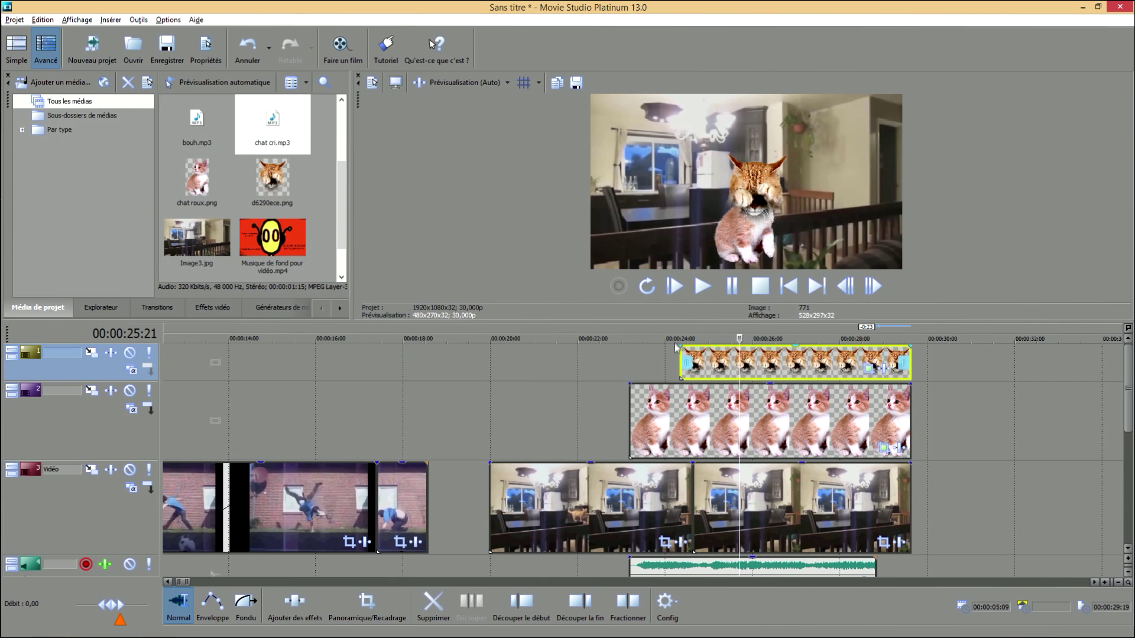
Apply the default Effet croisé transition to the start of the d6290ece.png image
key(alt+8)
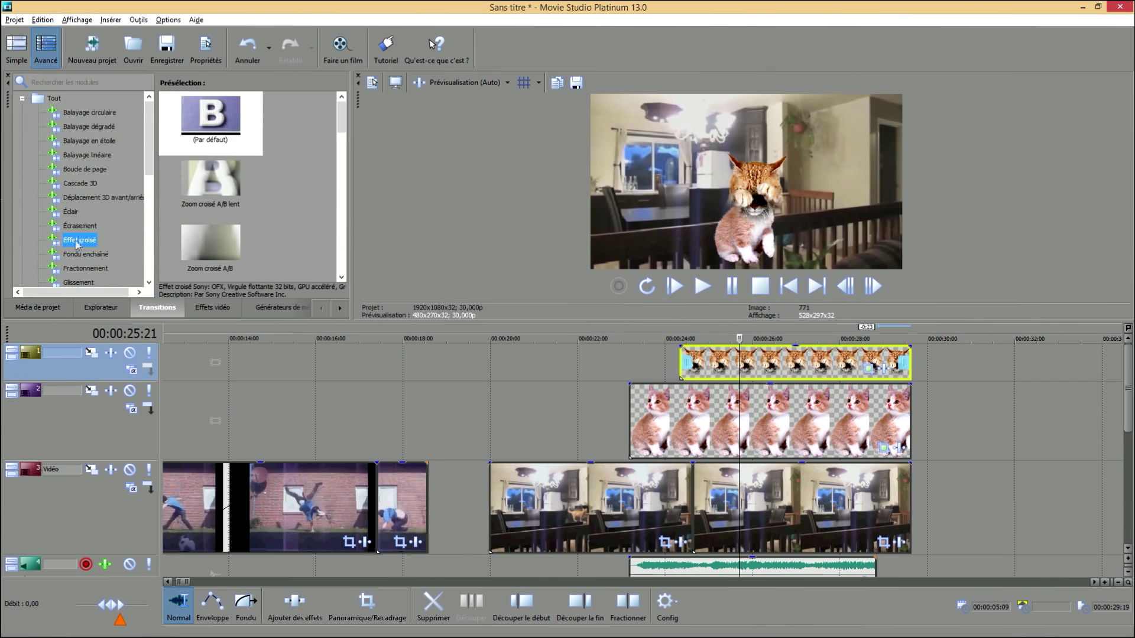
click(219, 137)
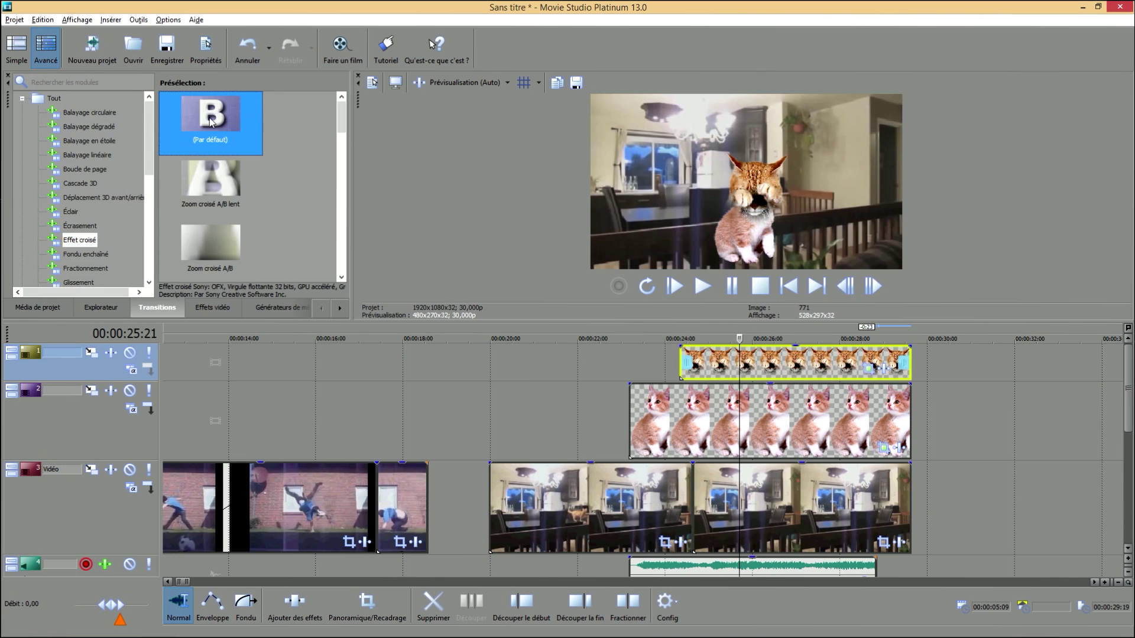
drag(251, 144, 683, 356)
click(284, 272)
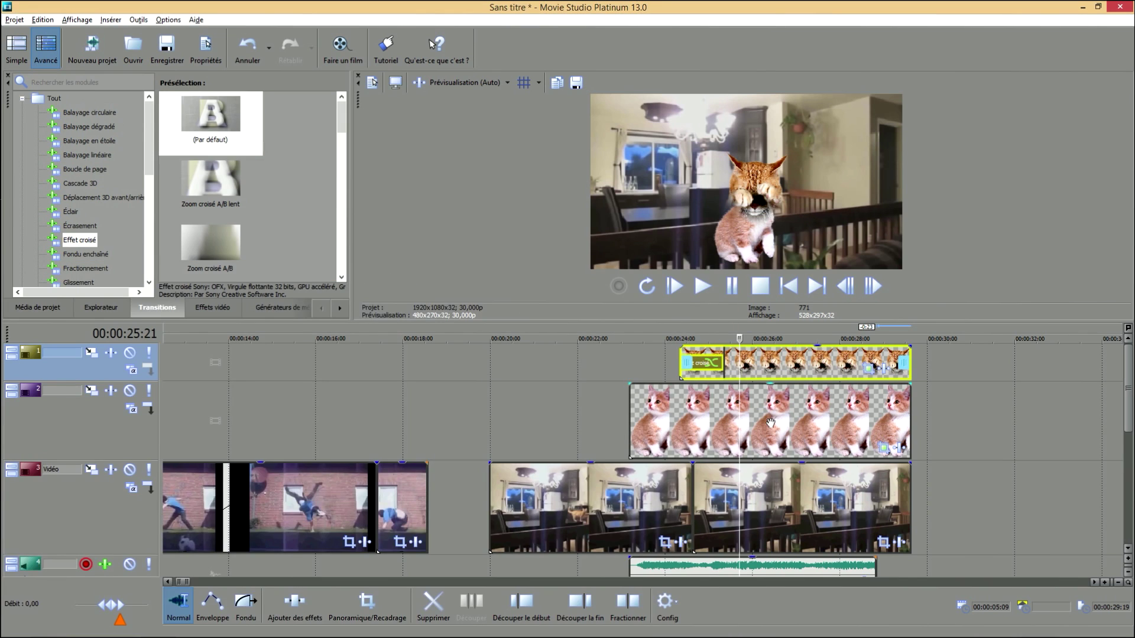
Give the track 4 audio clip a fade-in of about 00:00:01:11 and a fade-out of similar length
scroll(662, 426, down, 1)
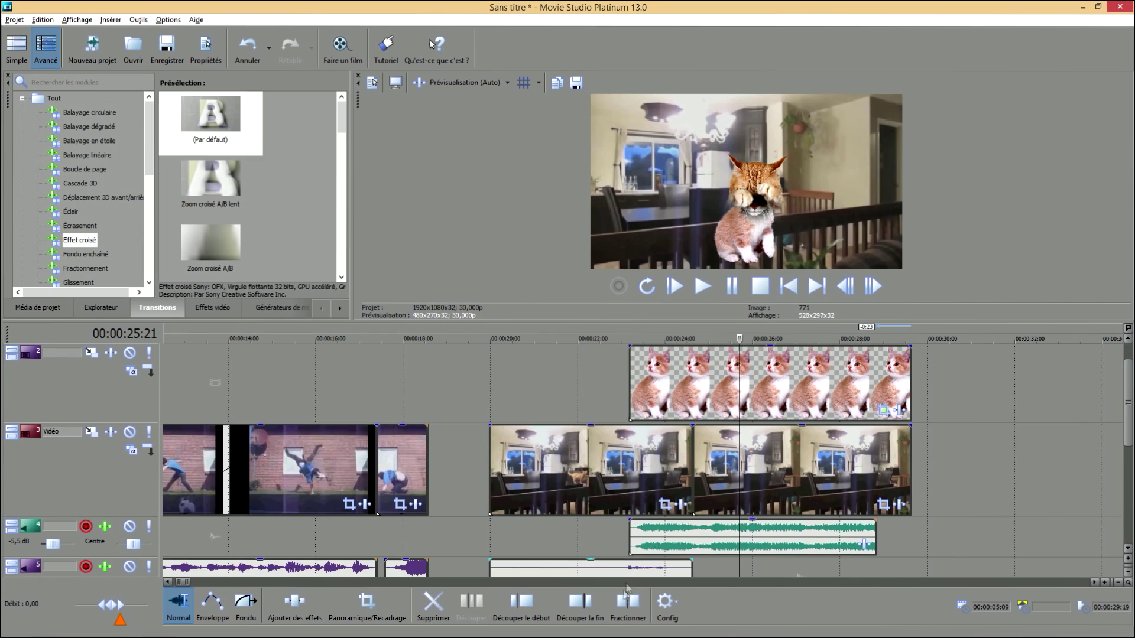
click(667, 541)
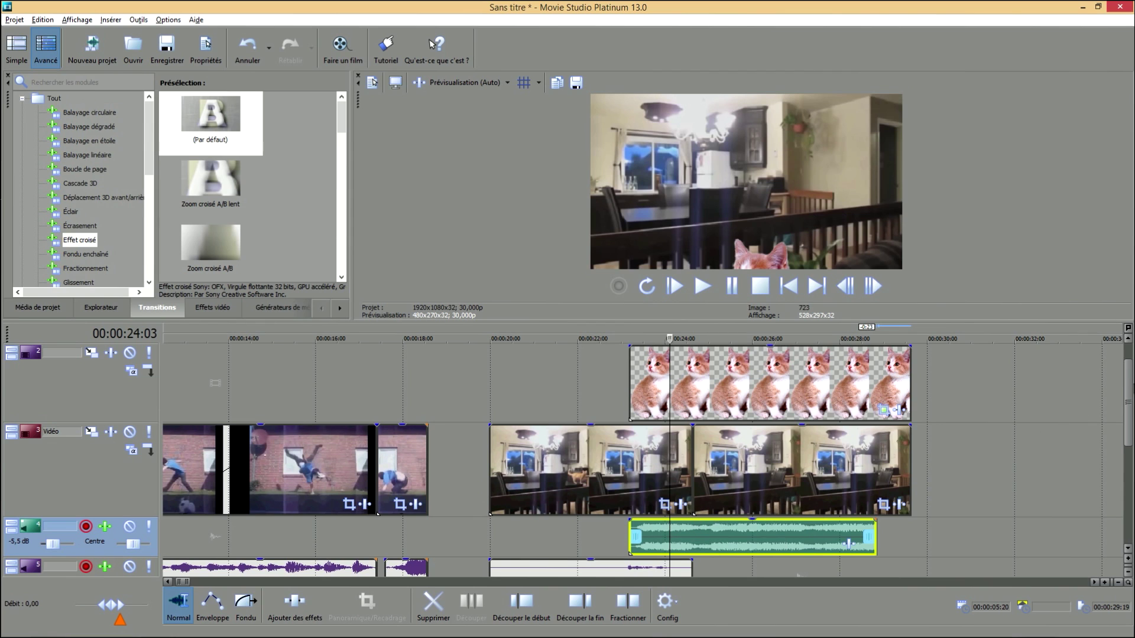
scroll(1086, 452, down, 1)
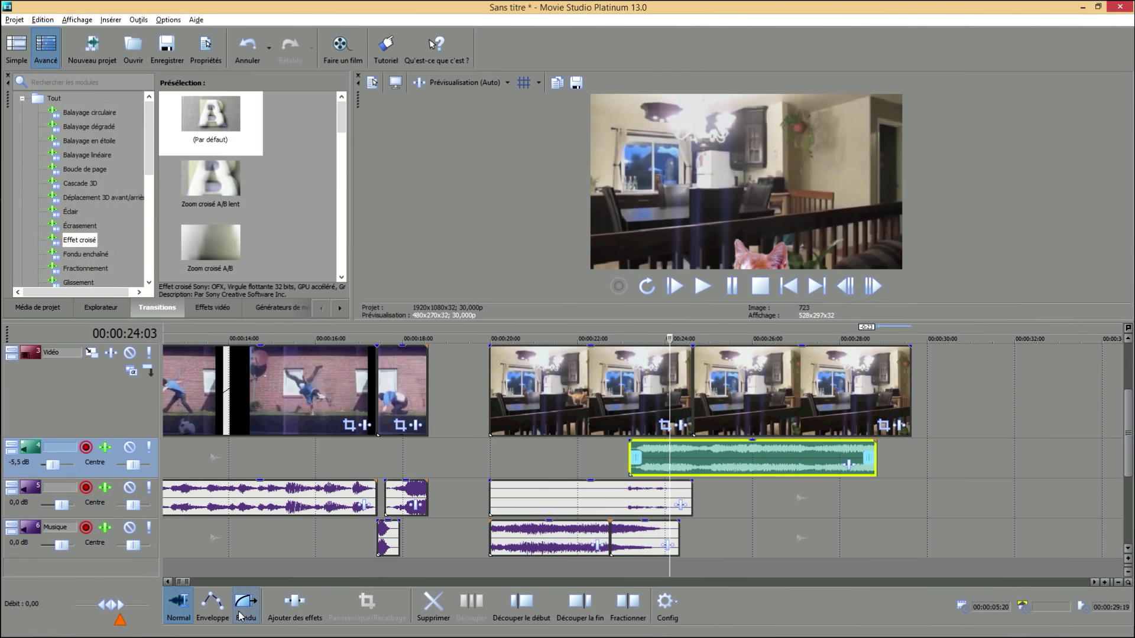
click(255, 602)
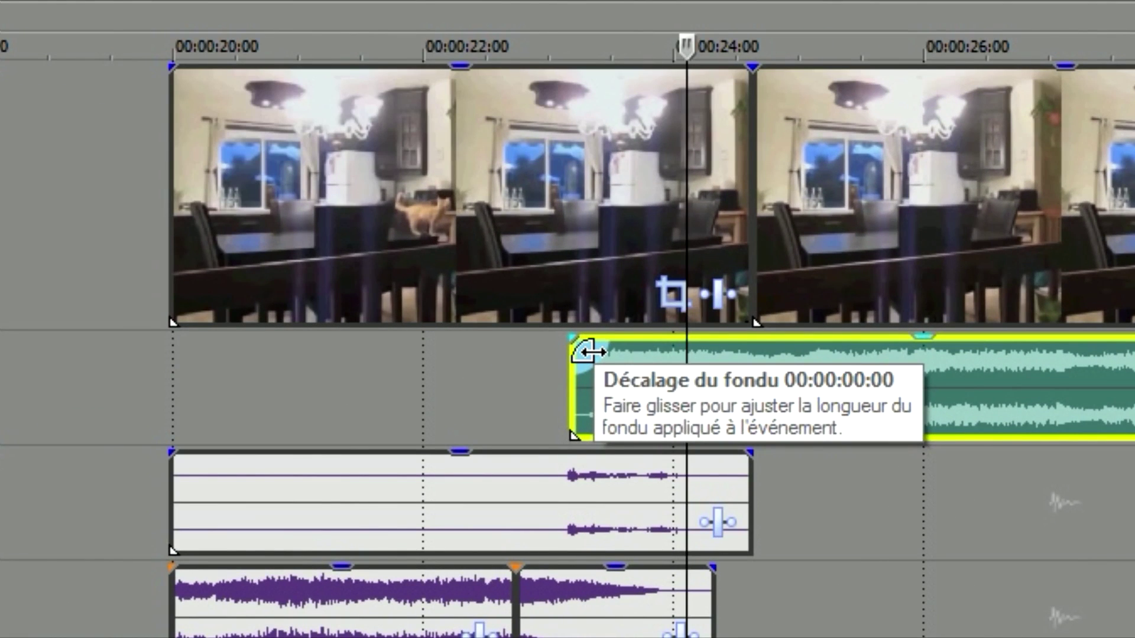
drag(590, 351, 760, 348)
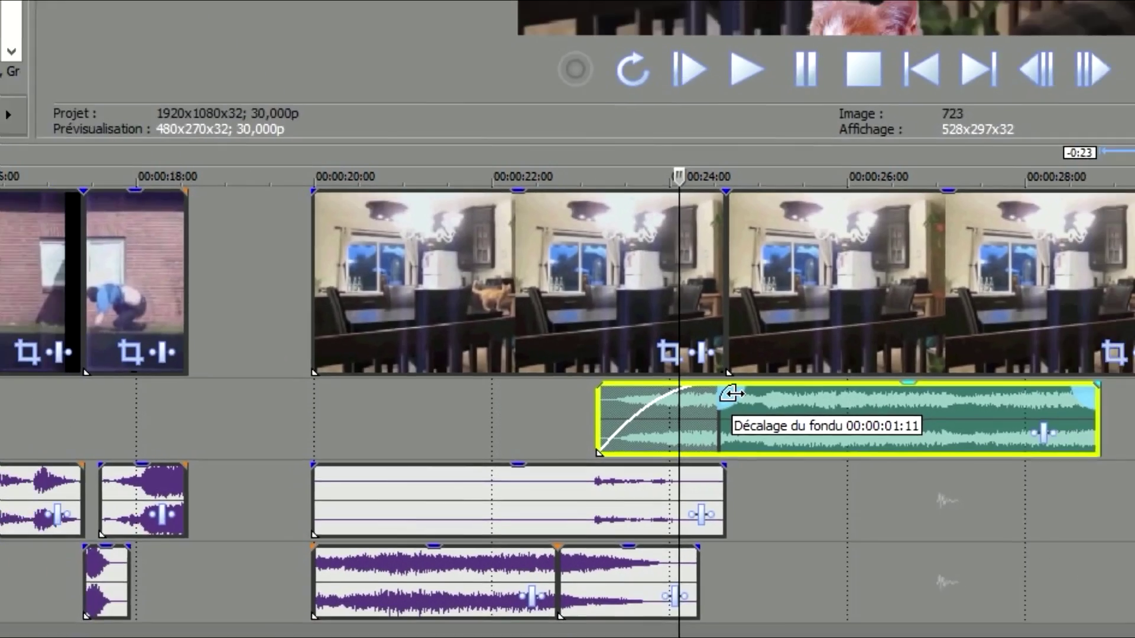
drag(731, 393, 731, 393)
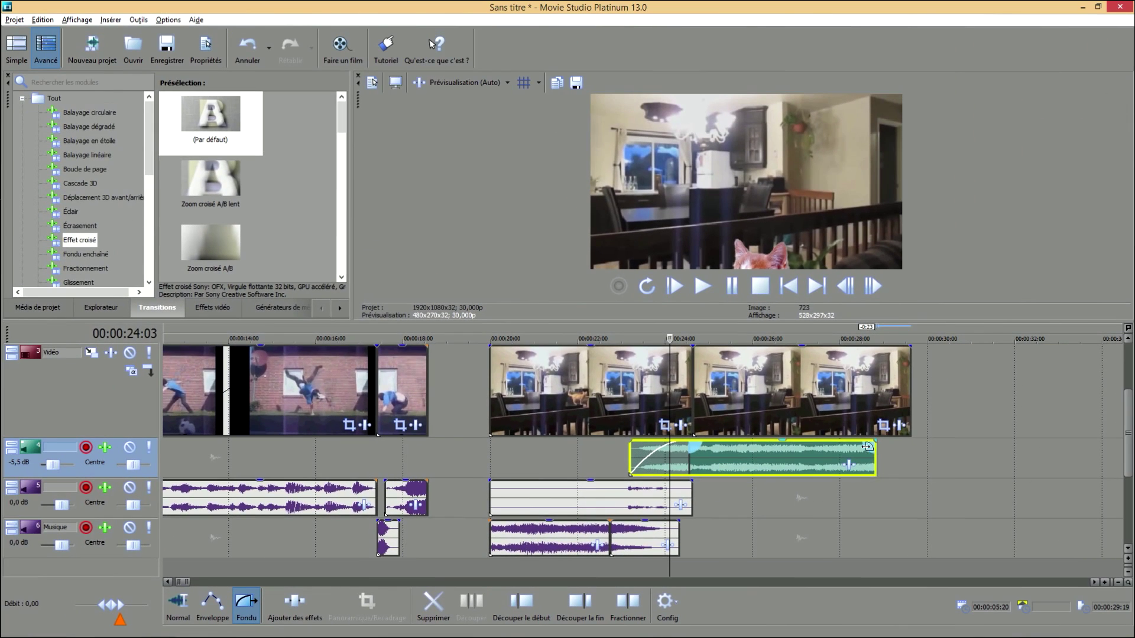
drag(866, 446, 804, 438)
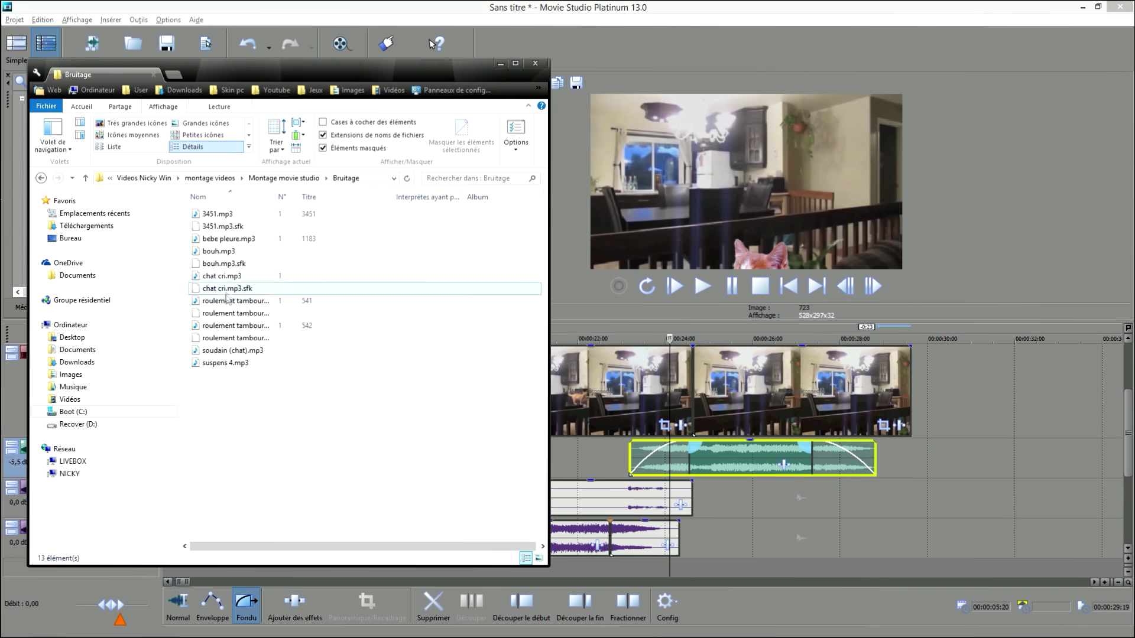
Add bebe pleure.mp3 from the Bruitage folder to track 5 near the end of the Image3.jpg still, and trim it to end with the still
click(235, 241)
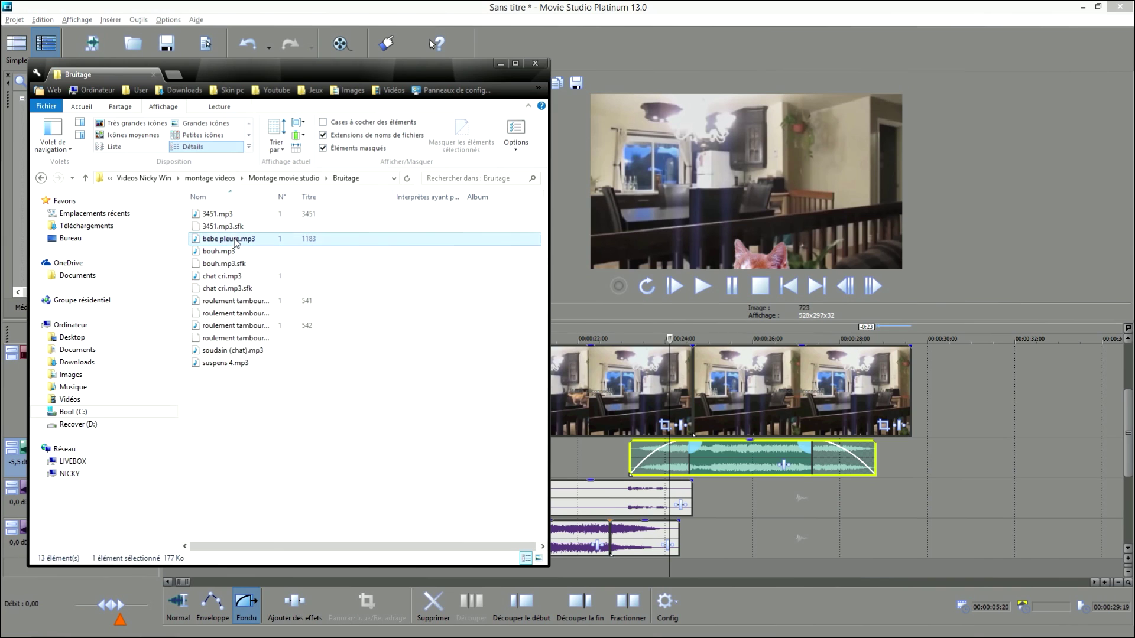
drag(221, 243, 739, 500)
click(754, 543)
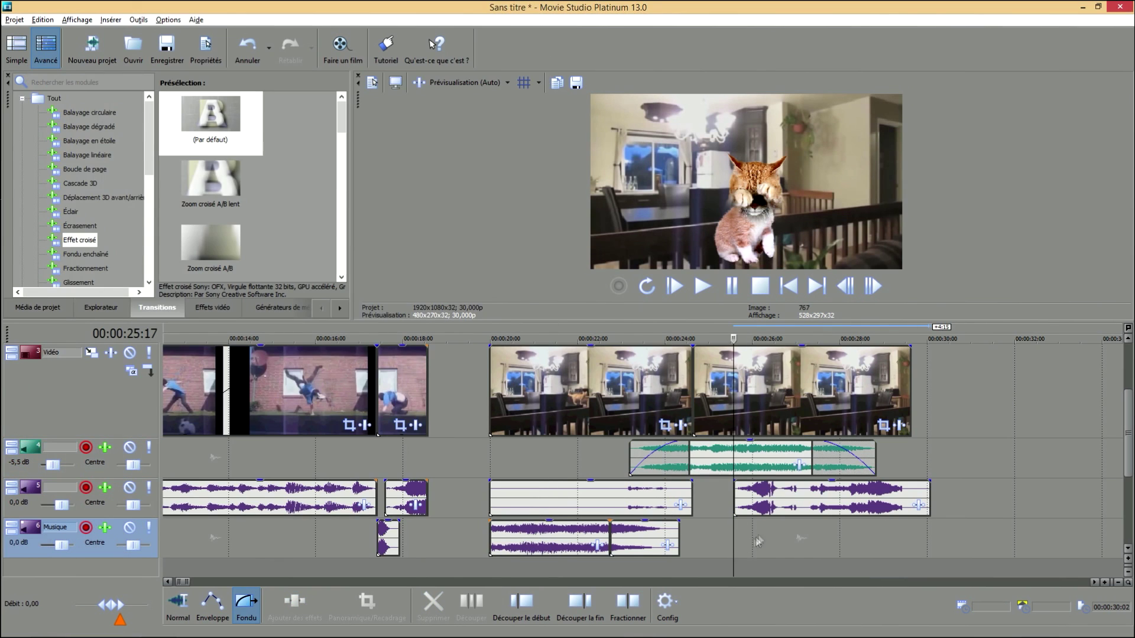
click(787, 506)
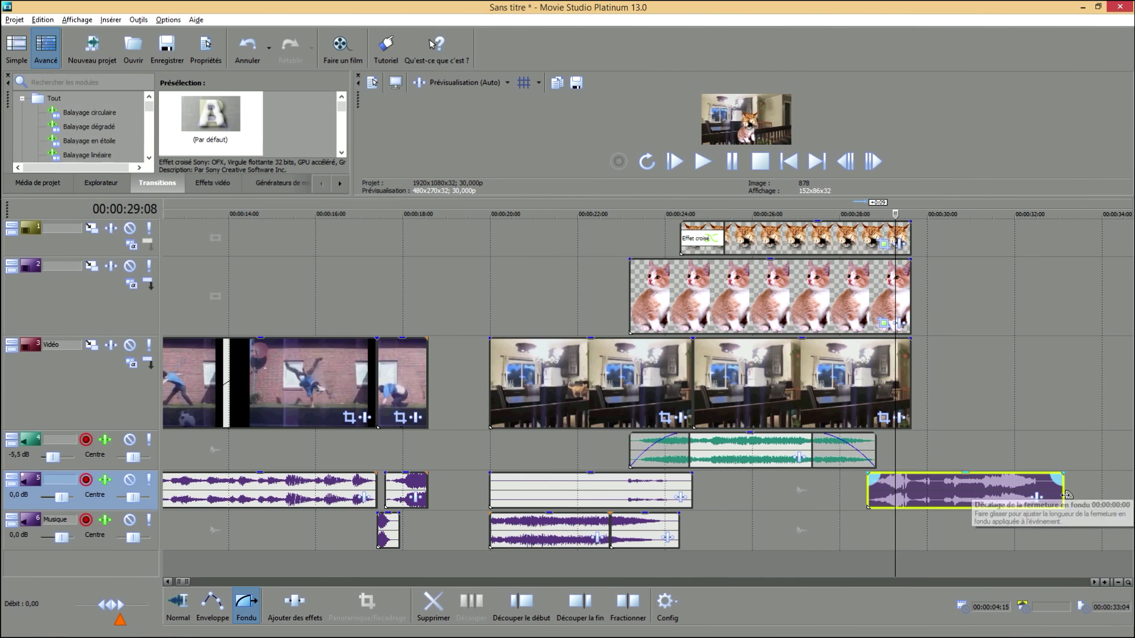
click(178, 606)
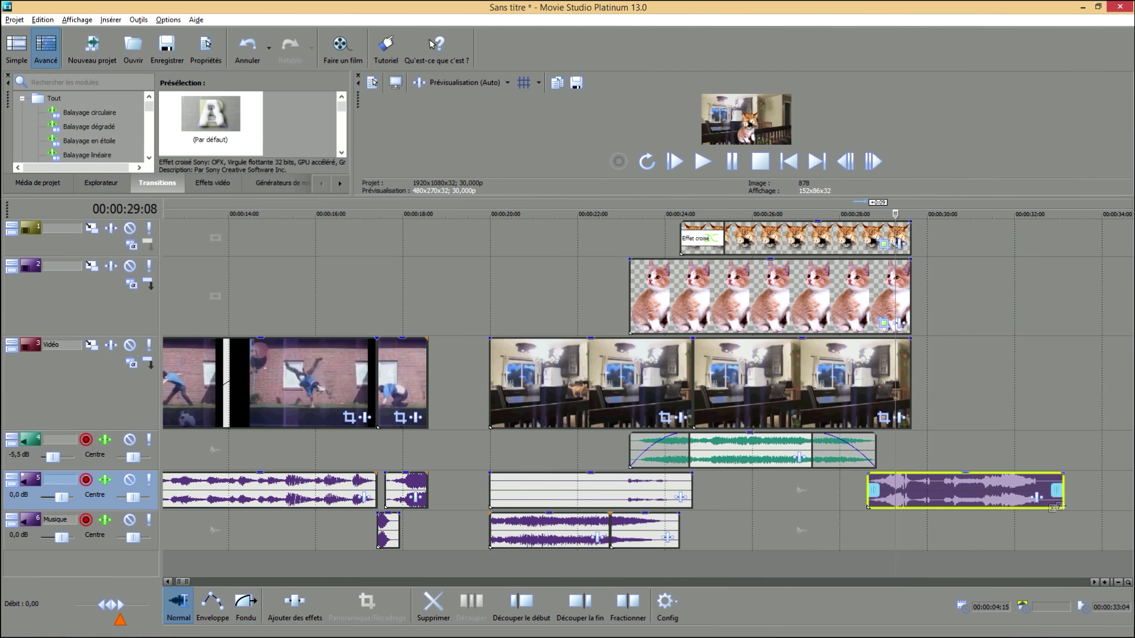
drag(1062, 488, 904, 486)
Play the cat scene in an enlarged preview from just before the indoor clip to check the images and sounds
click(483, 284)
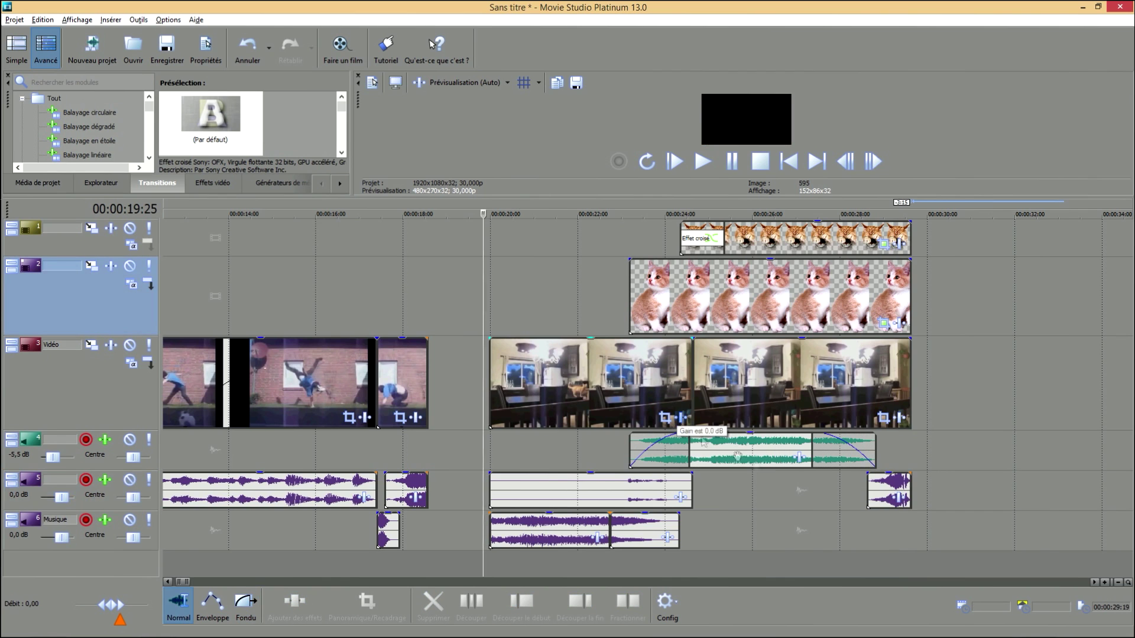
scroll(774, 438, down, 1)
drag(744, 198, 645, 286)
drag(718, 263, 707, 544)
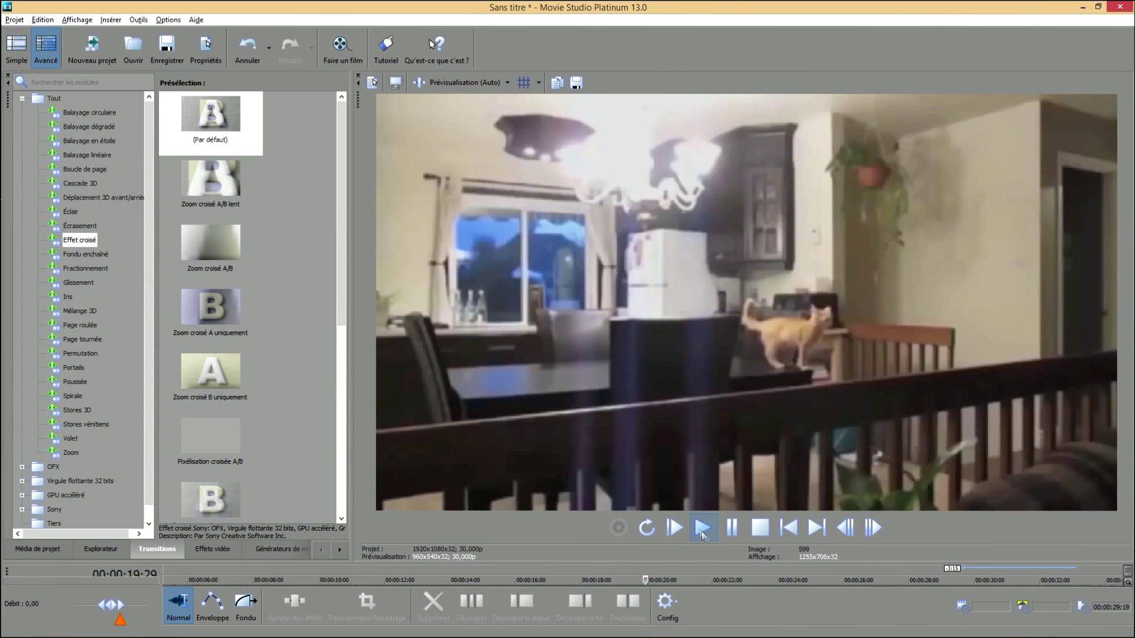
click(702, 535)
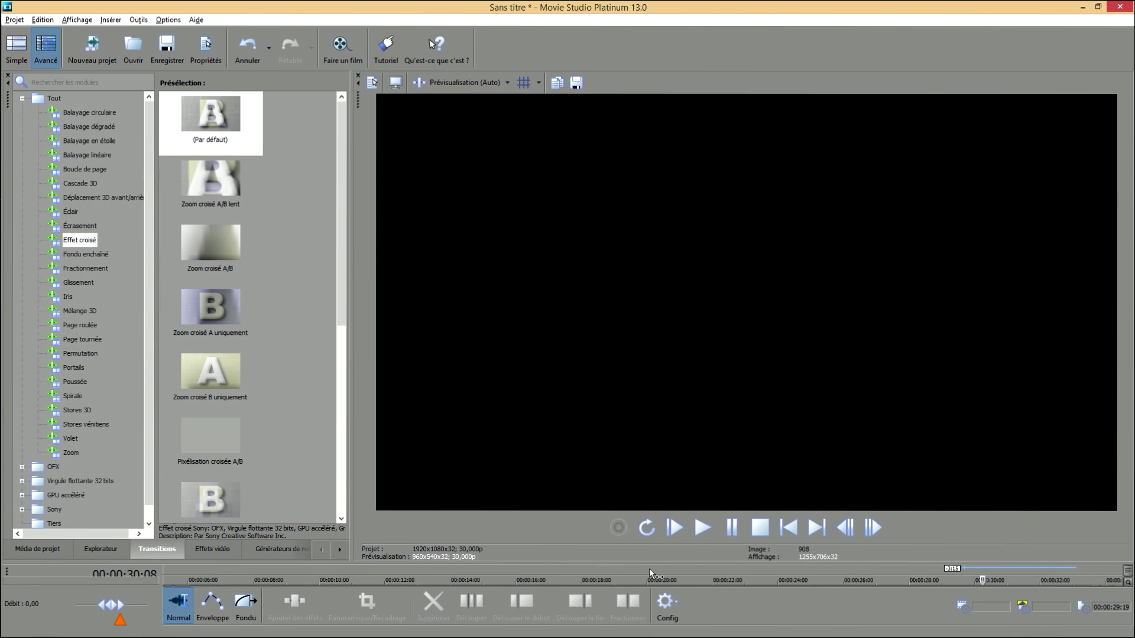
Move the baby crying sound to start at 00:00:25:10 and trim the track 4 audio, both cat images and Image3.jpg to 00:00:26:10
drag(643, 563, 644, 161)
drag(868, 438, 839, 438)
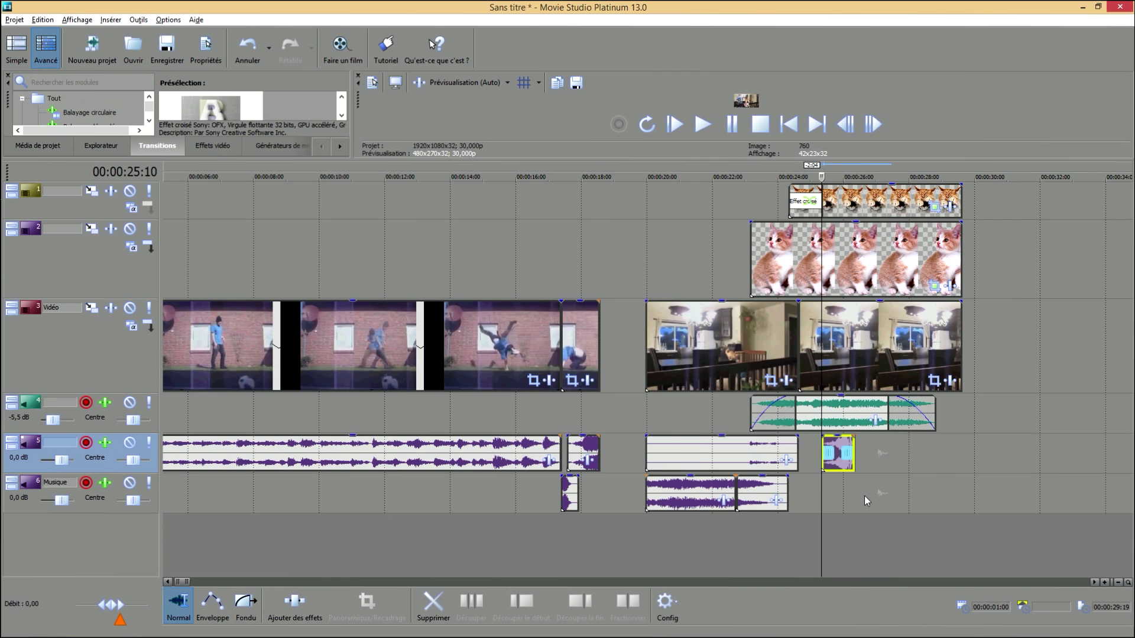
drag(933, 418, 849, 418)
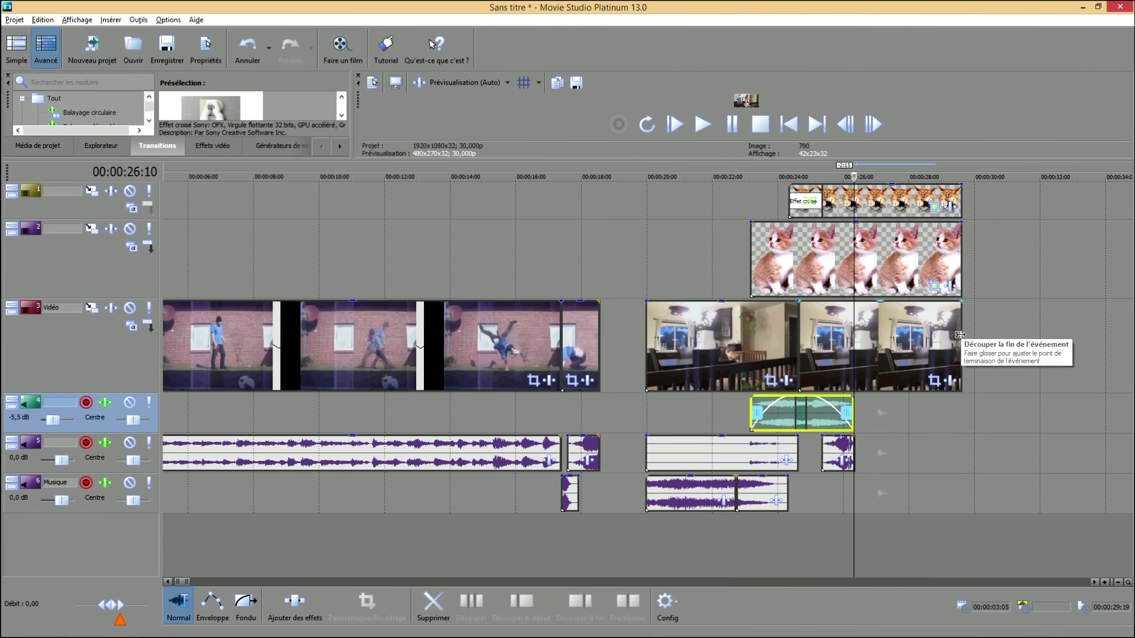
drag(960, 260, 853, 260)
drag(960, 346, 852, 343)
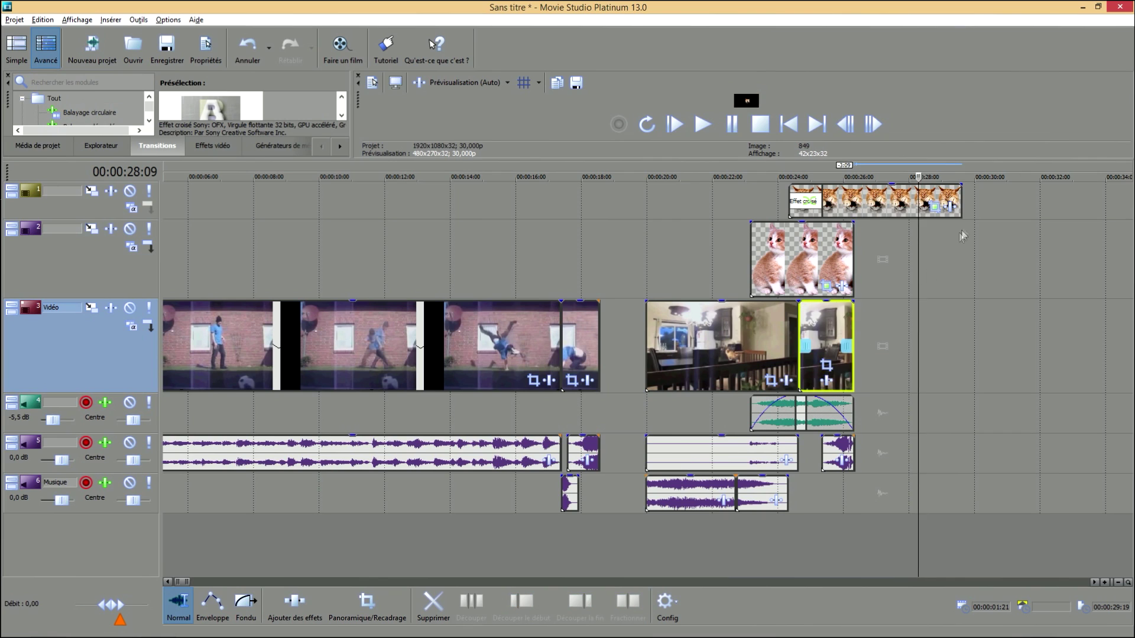
drag(960, 200, 853, 201)
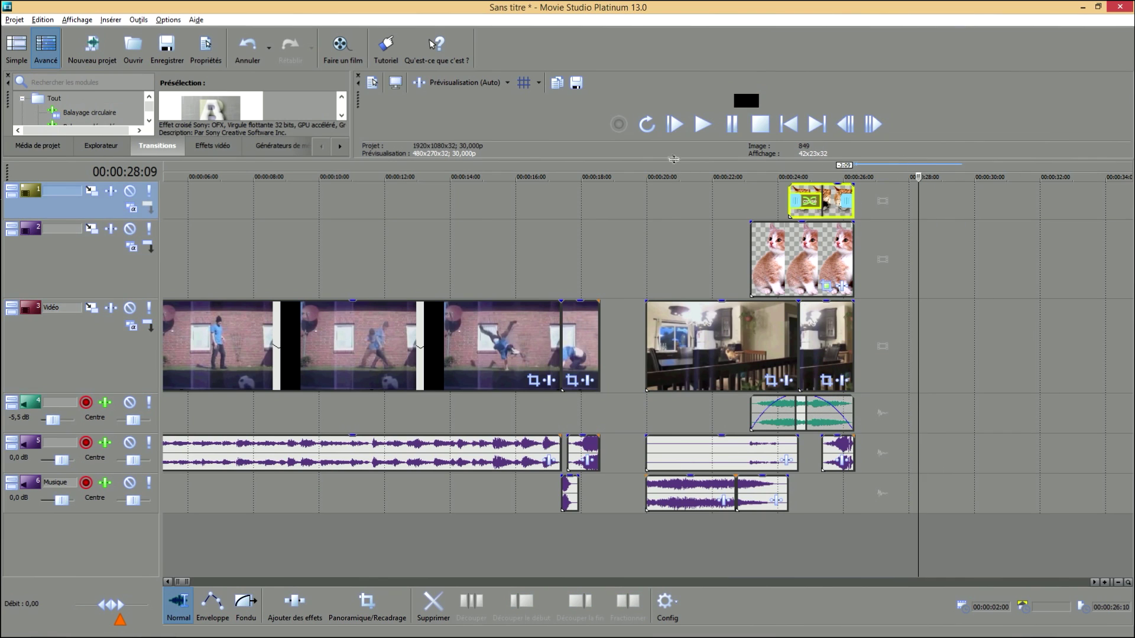
Replay the shortened cat scene from the start of the indoor clip in an enlarged preview to check its timing
click(641, 254)
click(650, 257)
click(647, 230)
drag(646, 161, 644, 482)
click(703, 471)
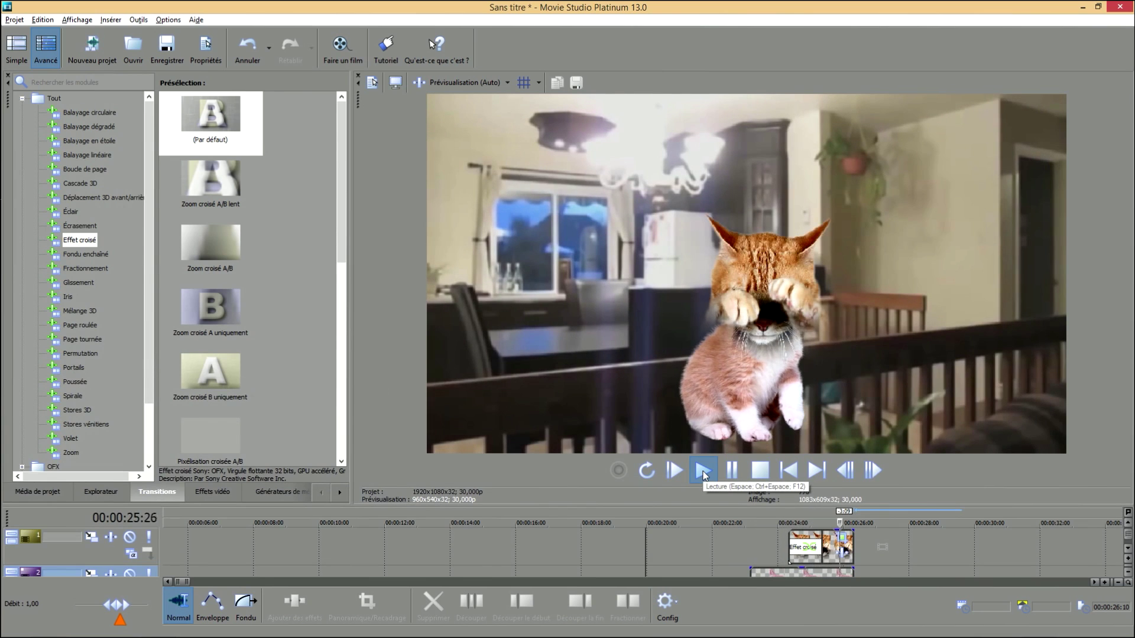
click(726, 473)
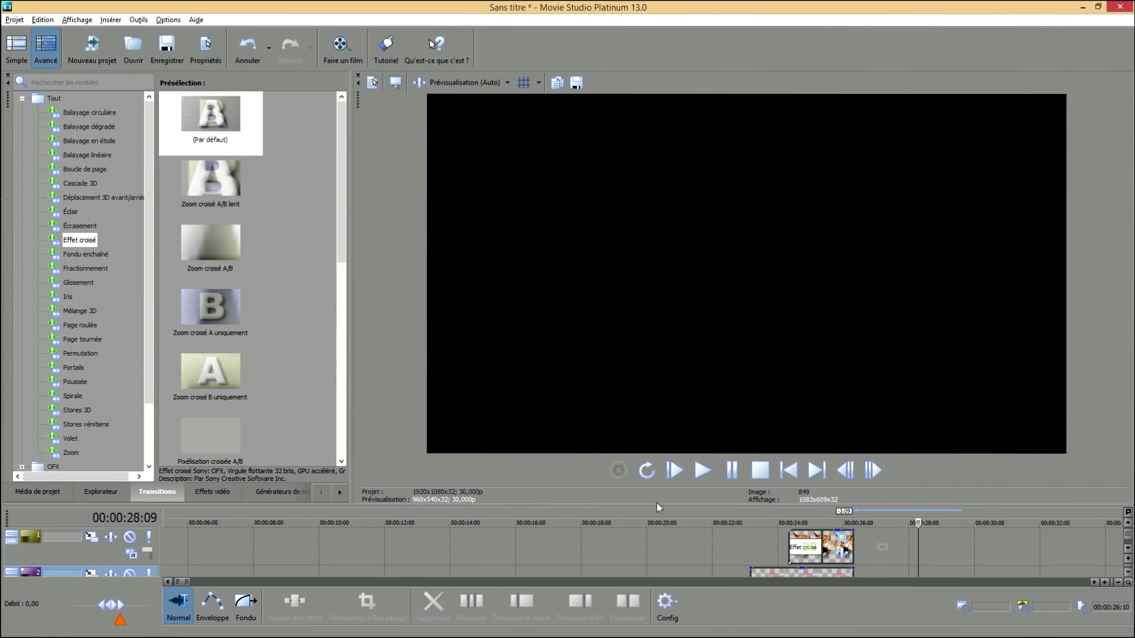
drag(654, 506, 868, 254)
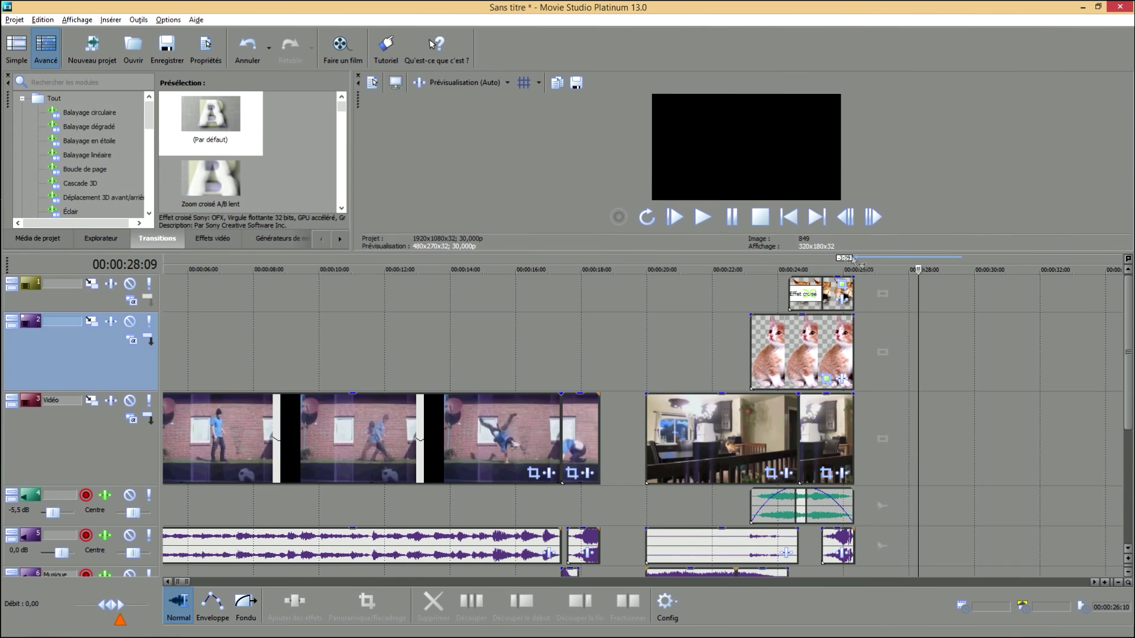